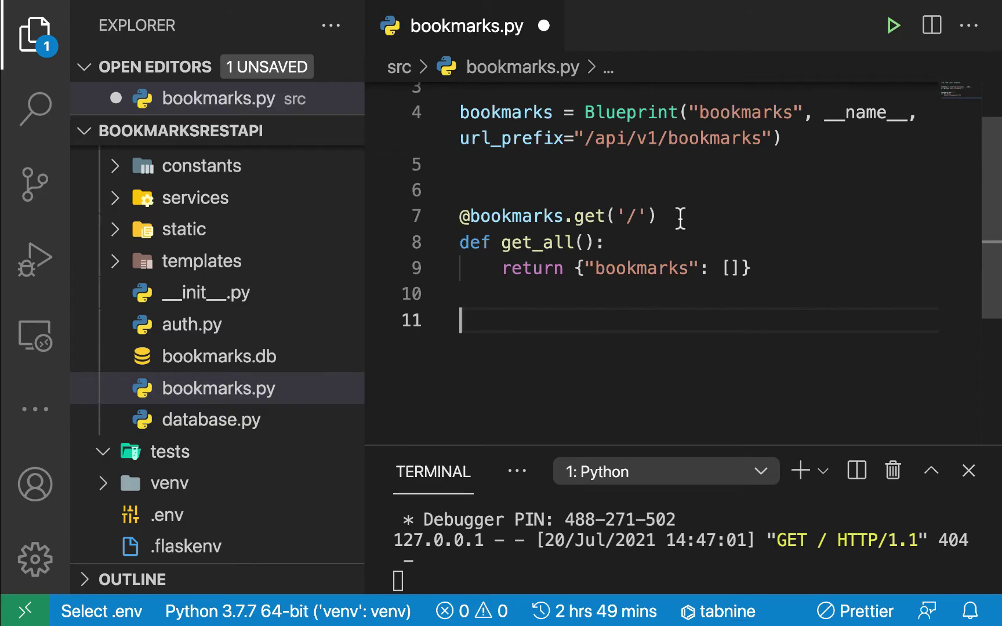
Step: Duplicate the GET decorator line, then cut the duplicated POST decorator back out
left_click_drag(675, 216, 458, 216)
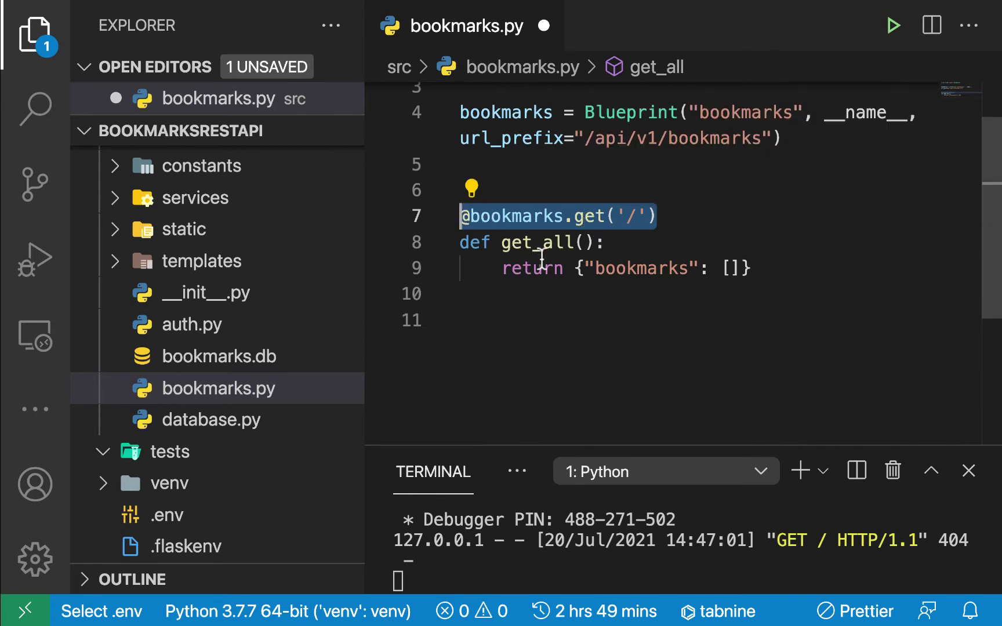
left_click(667, 217)
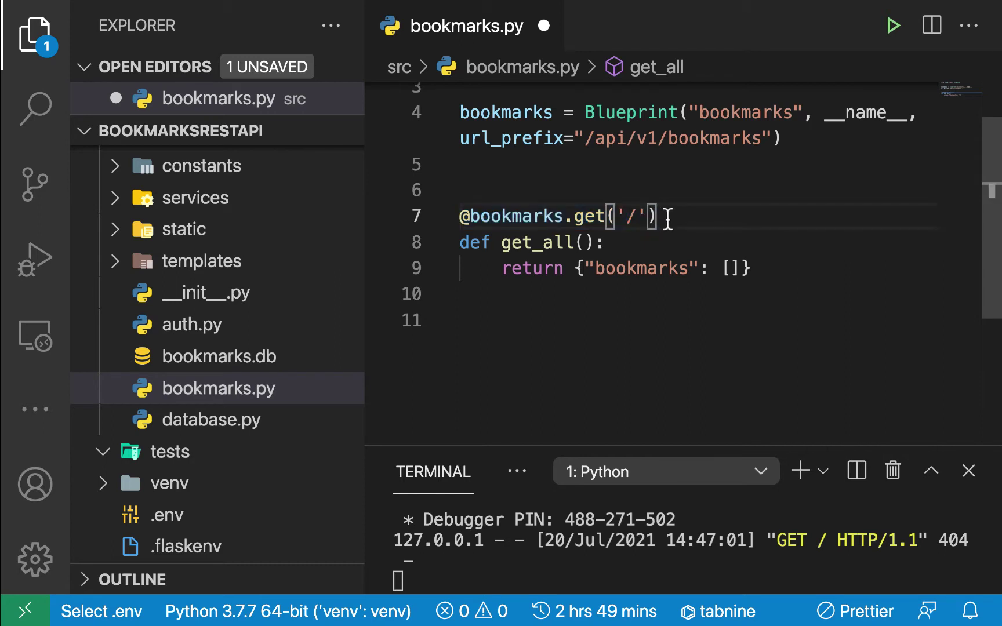
key("shift+alt+Down")
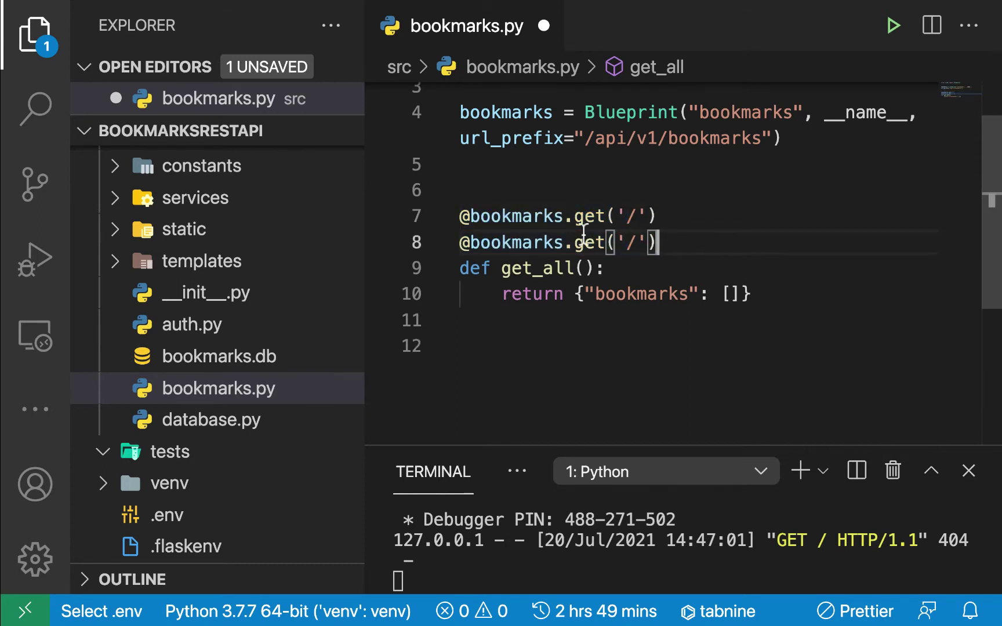
key("Left")
key("Left")
key("Left")
type("pos")
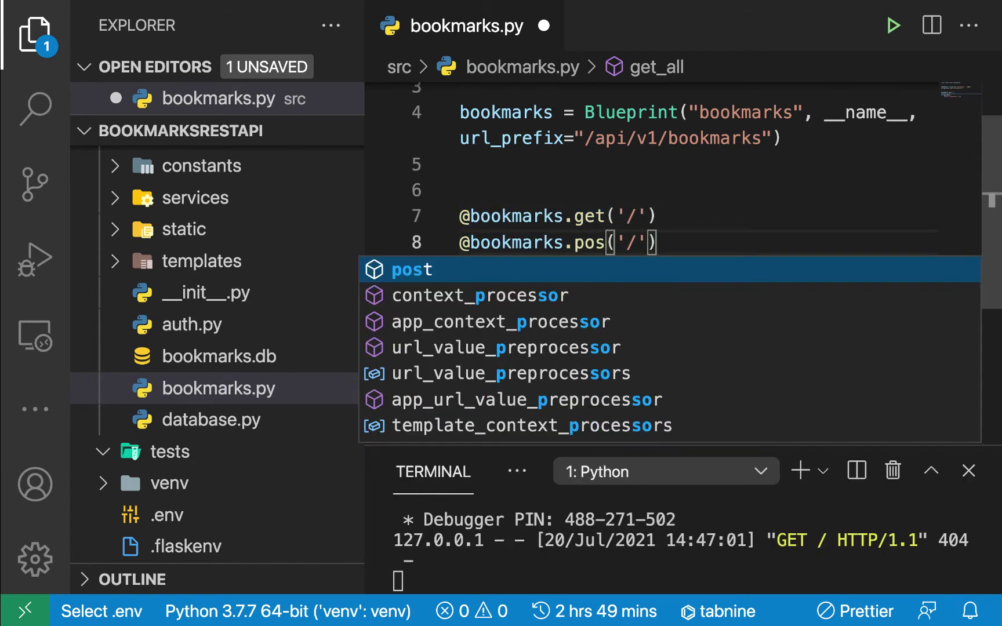
type("t")
left_click(635, 202)
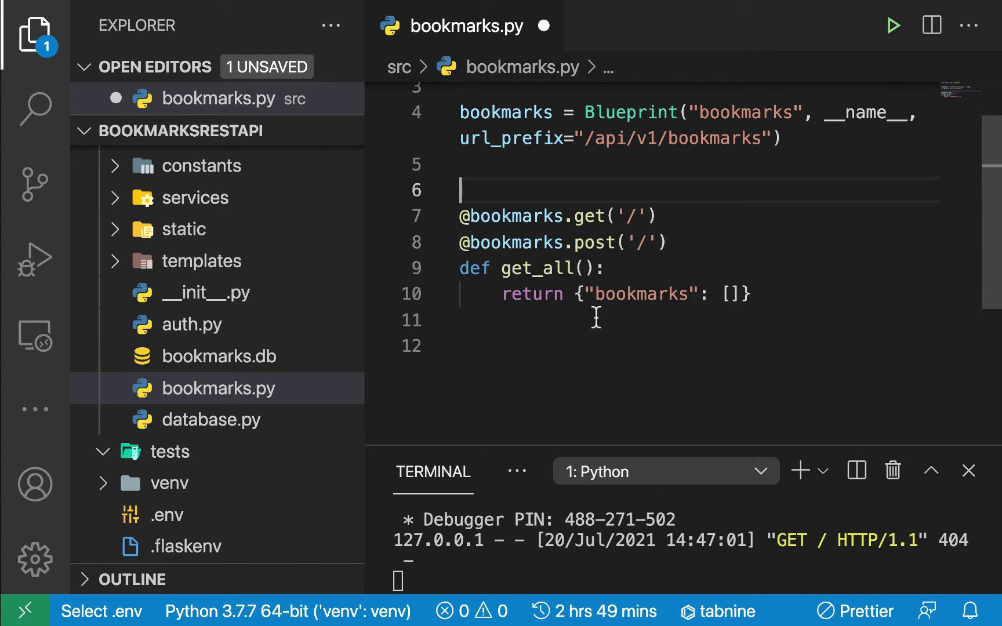
left_click(682, 243)
key("ctrl+x")
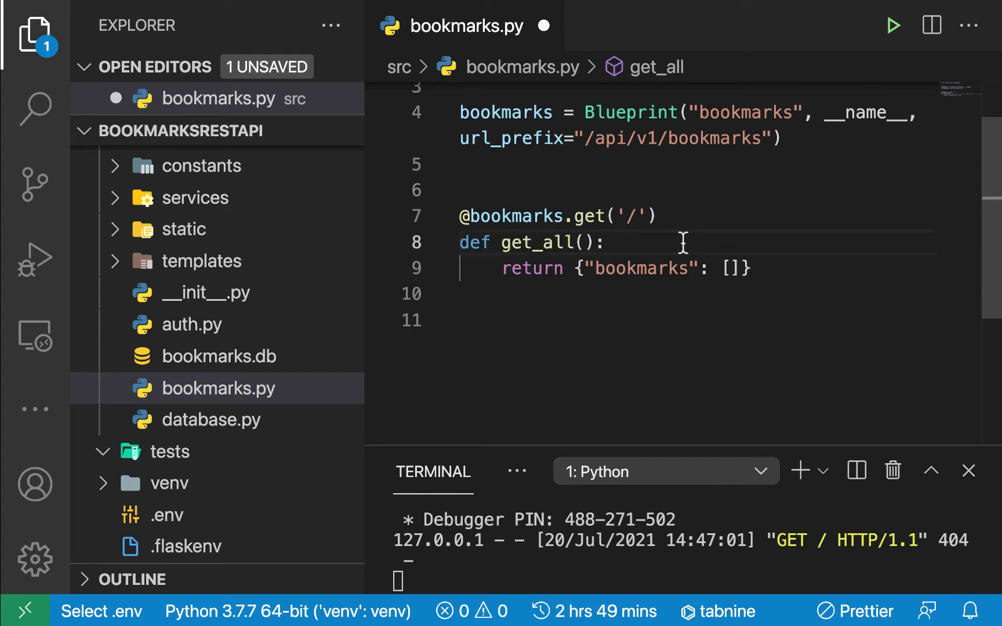
Step: Replace the GET decorator and get_all with route('/', methods=['POST','GET']), save, and hide the sidebar
left_click_drag(751, 268, 577, 219)
type("ro")
key("Return")
type("(")
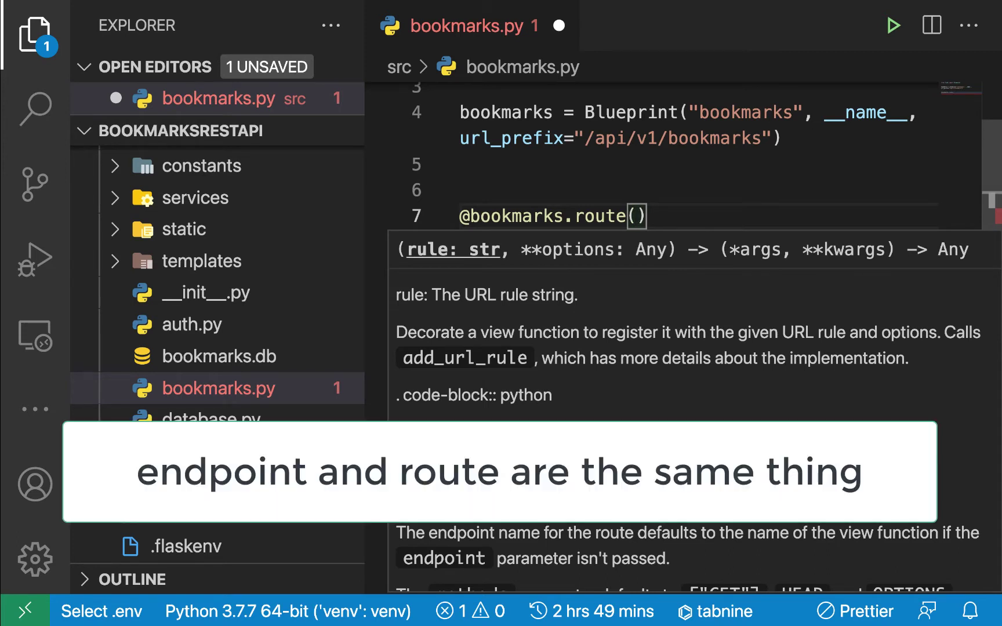
type("'/'")
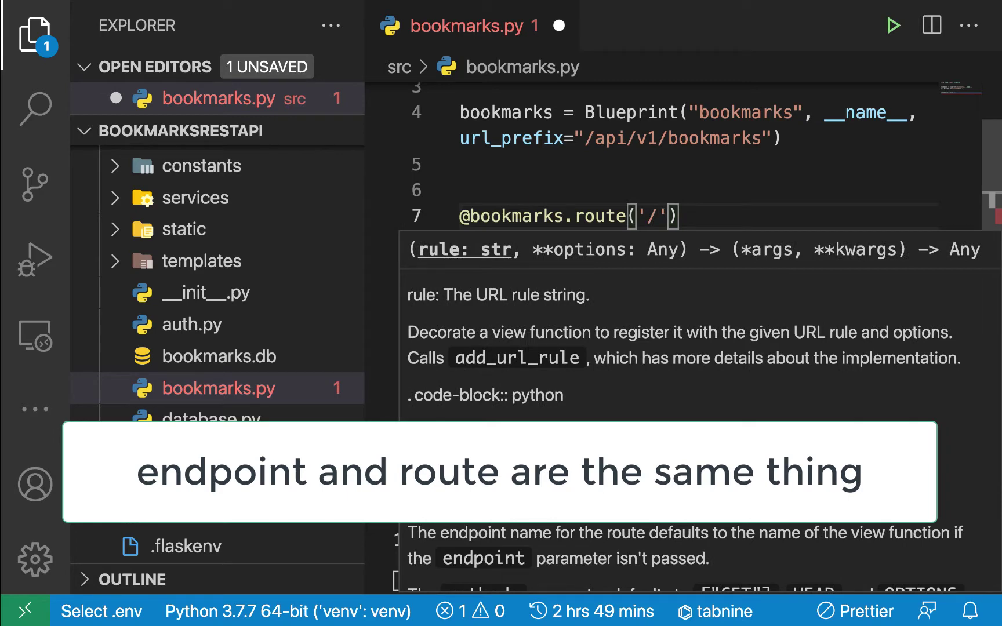
type(",")
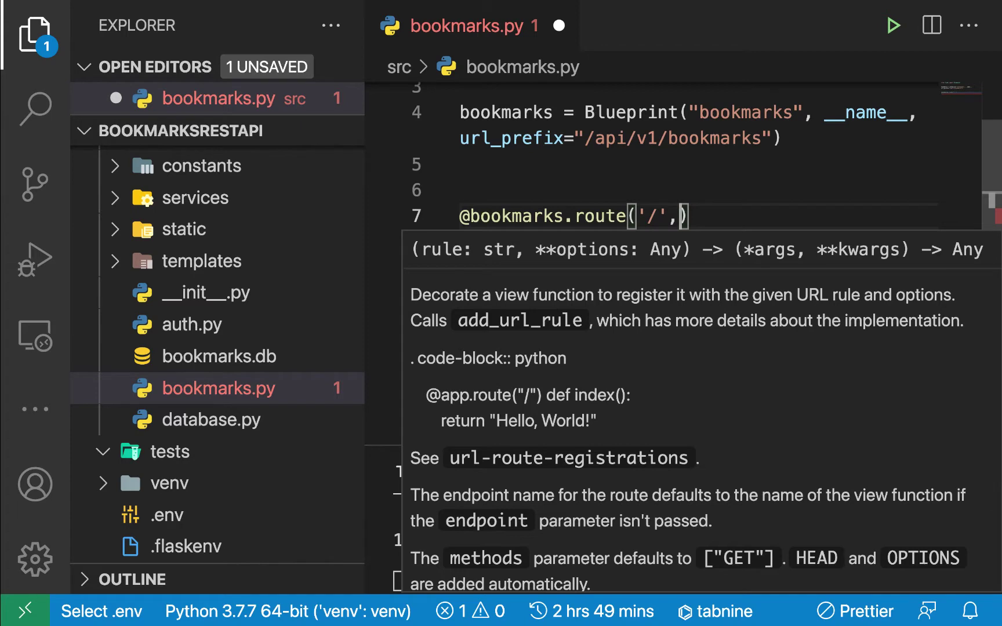
type("me")
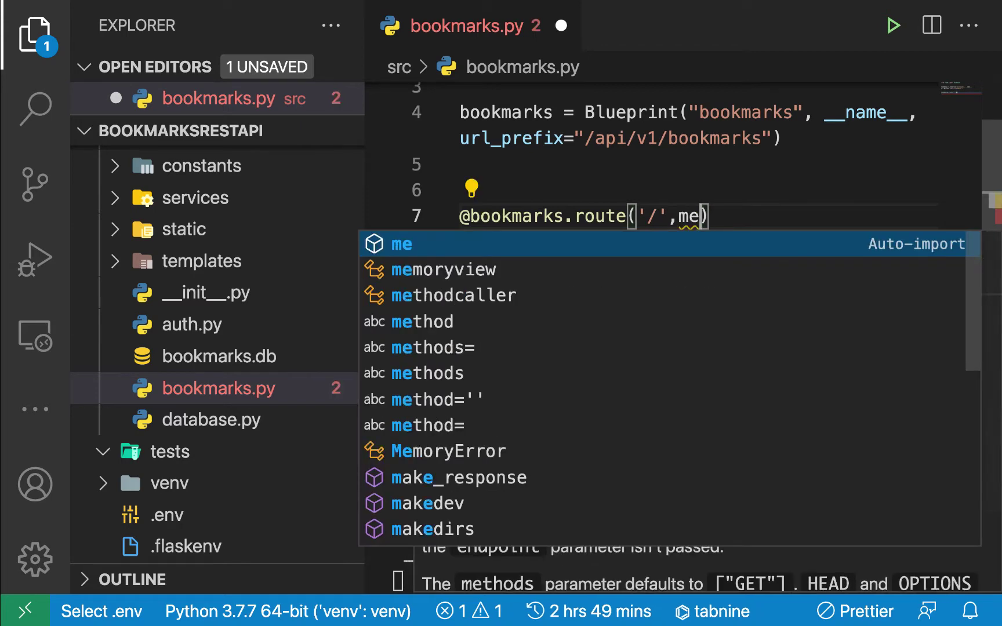
key("Down")
key("Down")
key("Down")
key("Down")
key("Return")
type("[")
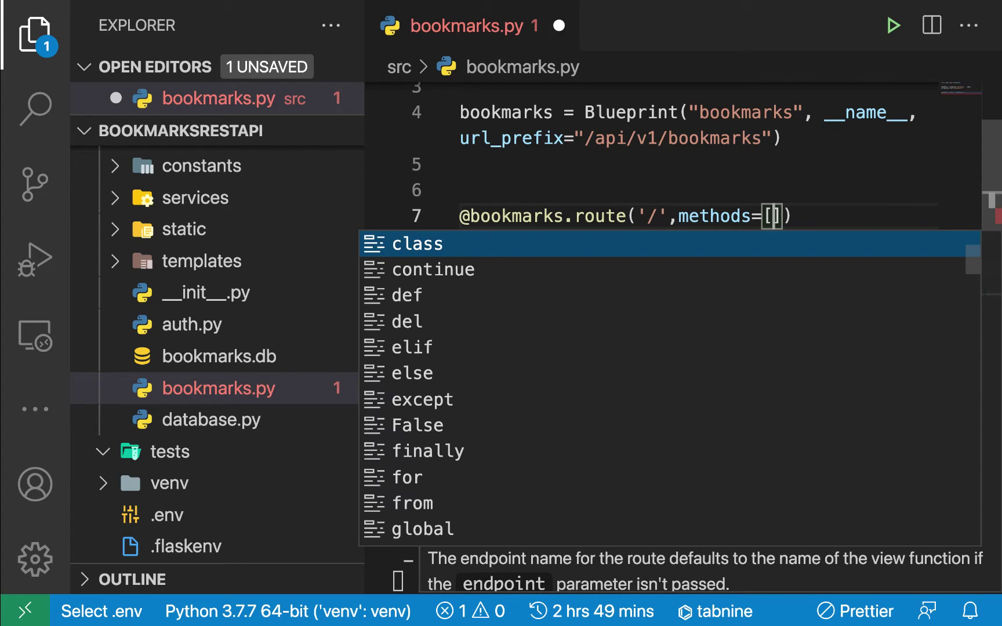
type("'PO")
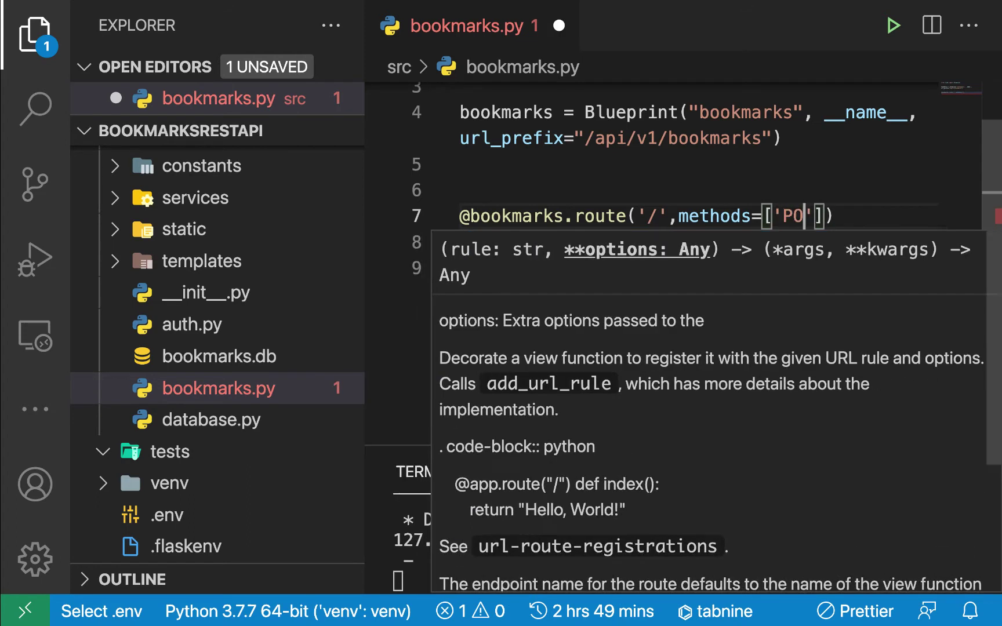
type("ST'")
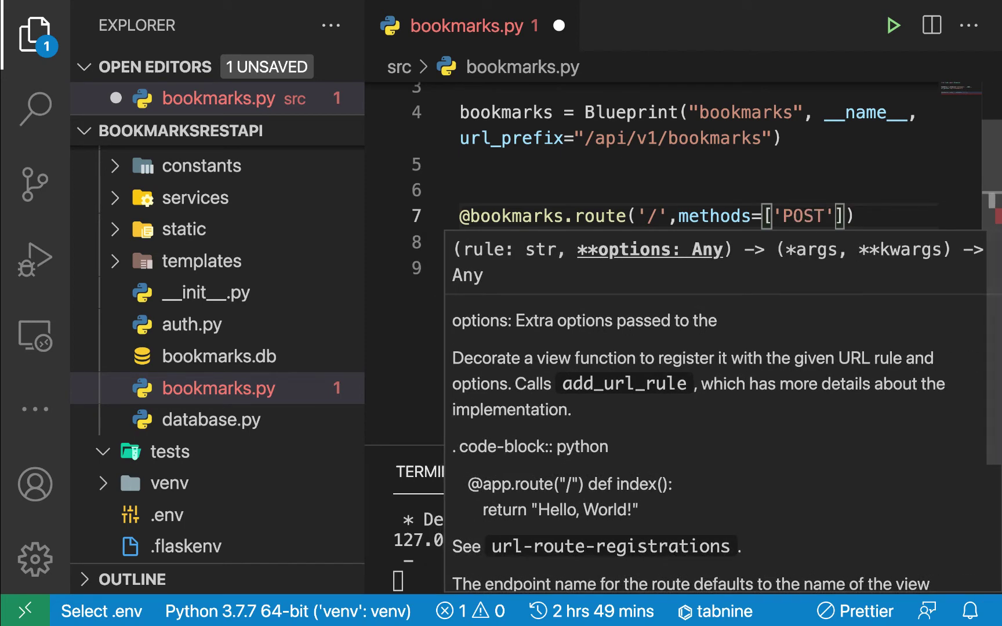
type(",")
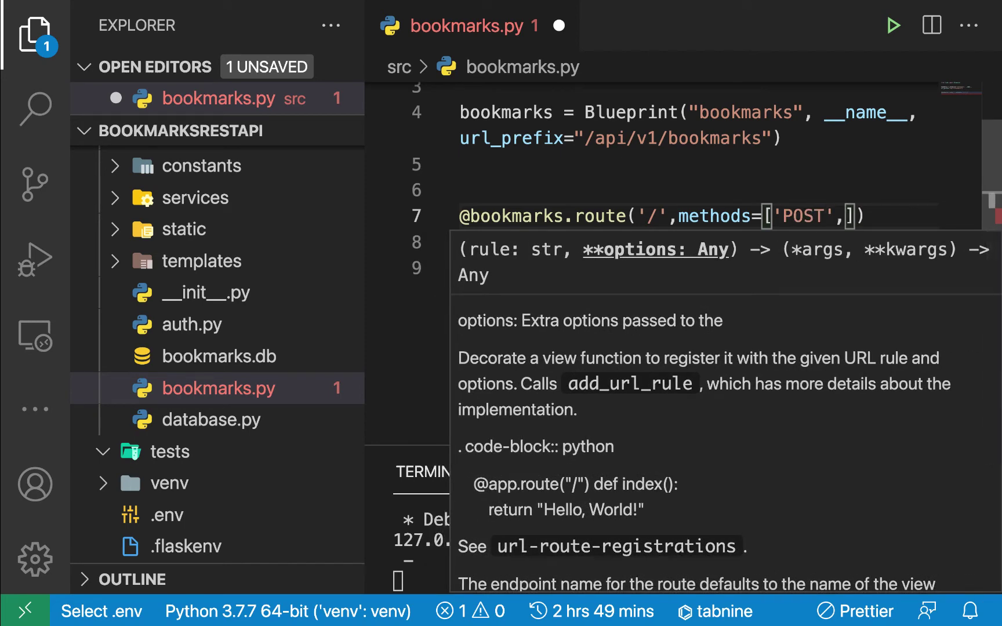
type("'GET")
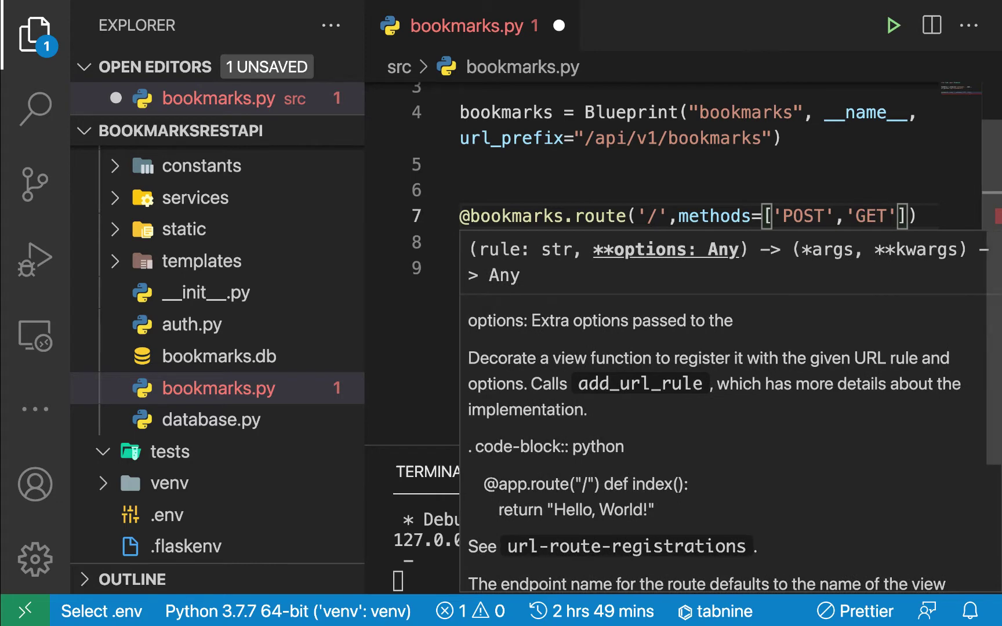
key("ctrl+s")
key("End")
key("Return")
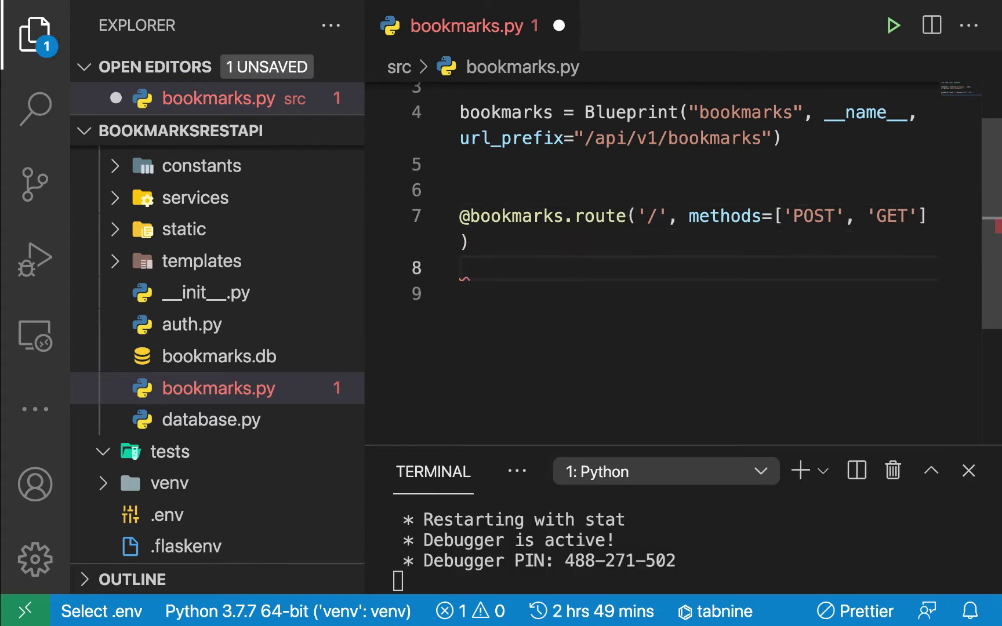
key("ctrl+b")
type("def bookmarks():")
Step: Complete the bookmarks(): header and add request to the flask import
key("Return")
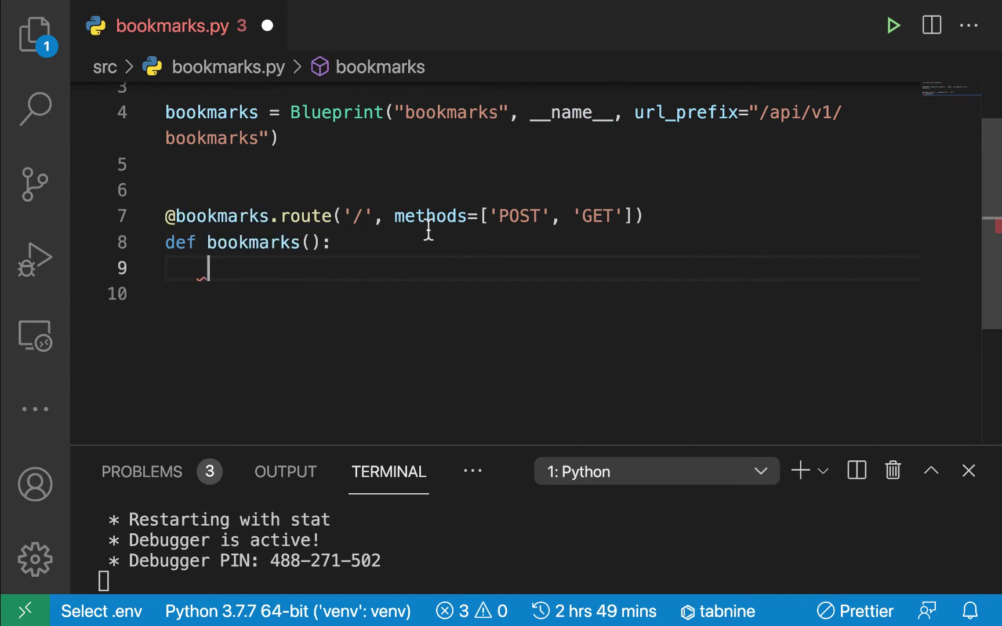
scroll(410, 252, "up", 2)
left_click(459, 95)
type(",")
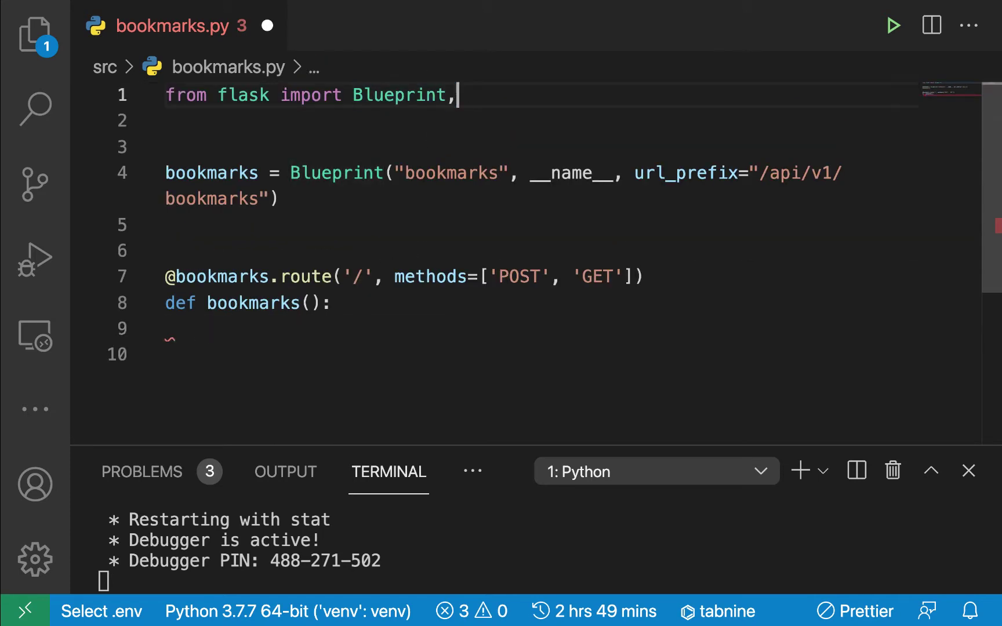
type("re")
key("Return")
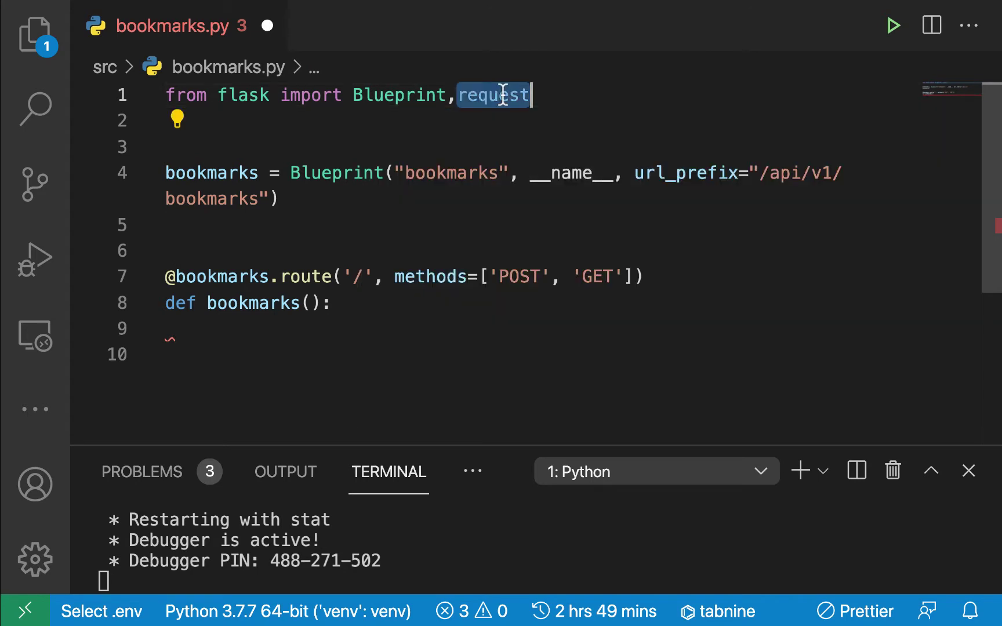
Step: Start the bookmarks() body with an if request.method == 'POST': branch
left_click(366, 309)
key("Return")
key("Return")
type("if ")
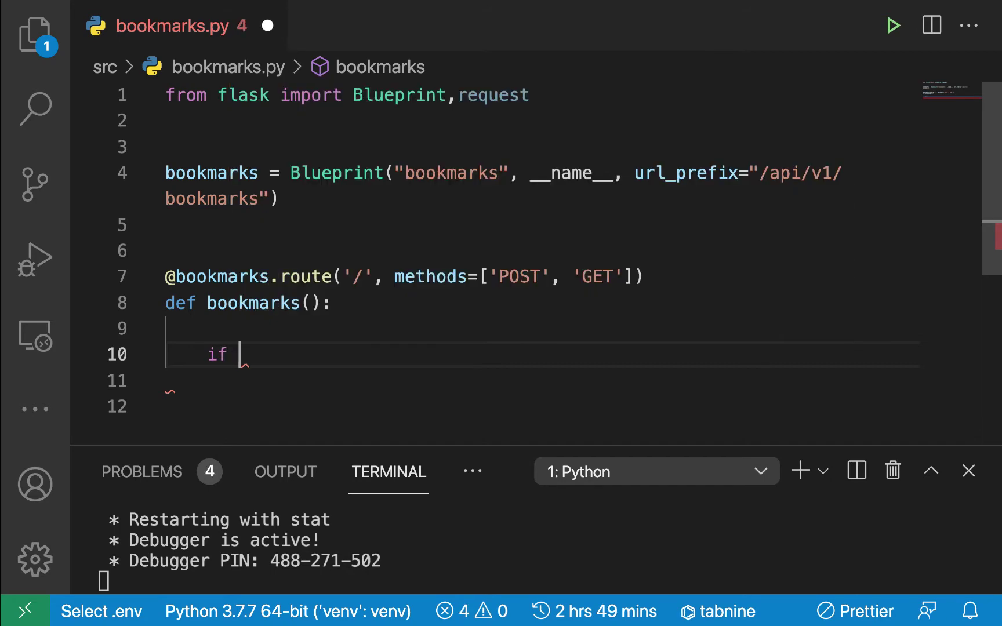
type("re")
key("Down")
key("Return")
type(".me")
key("Down")
key("Down")
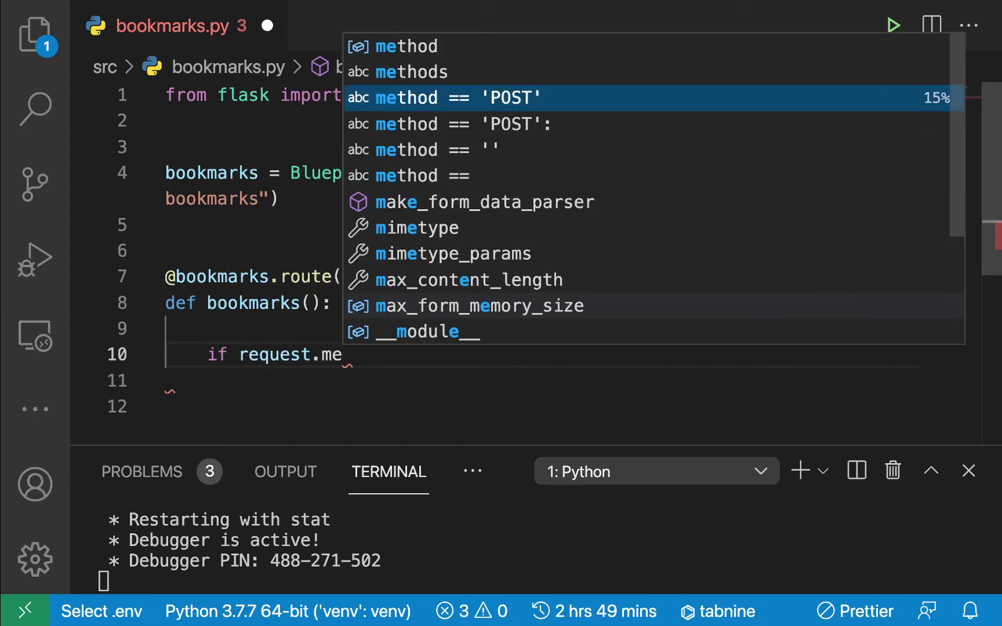
key("Return")
type(":")
key("Return")
scroll(500, 251, "down", 2)
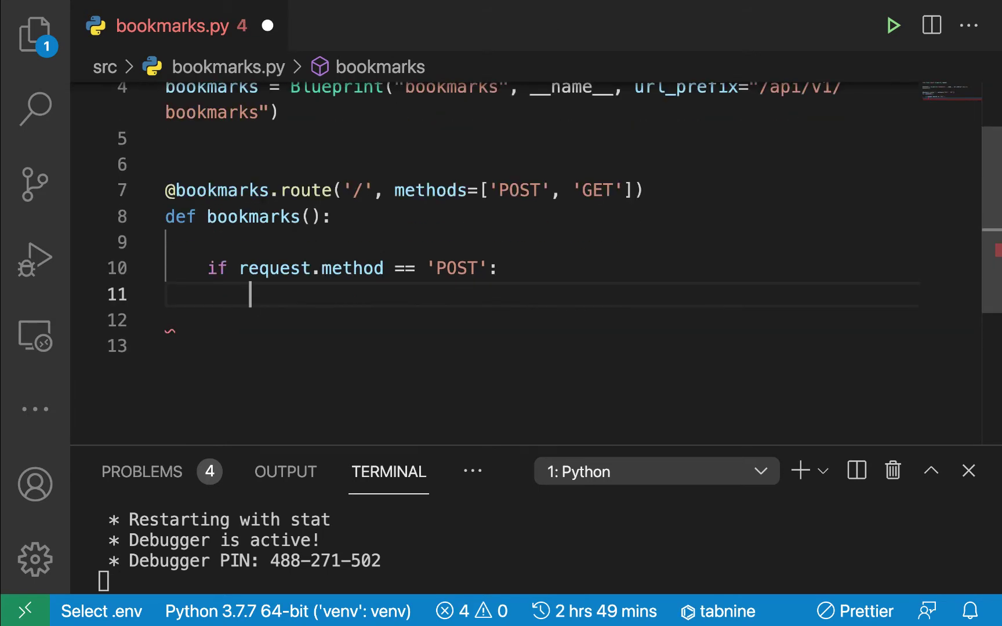
Step: Add a line reading body from request.get_json(), defaulting to an empty string, and save
key("Return")
type("bod")
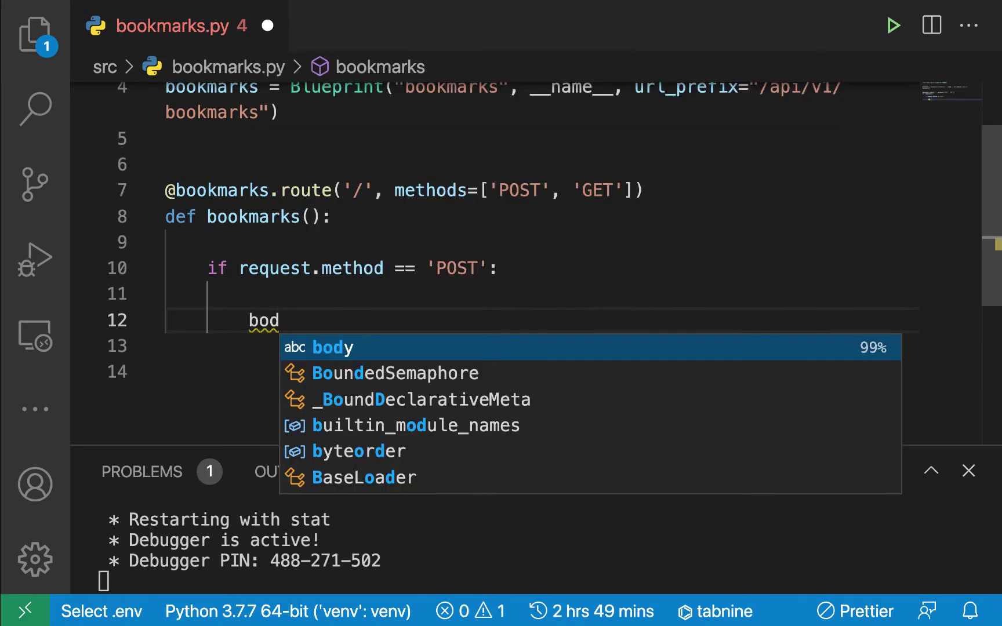
type("y=")
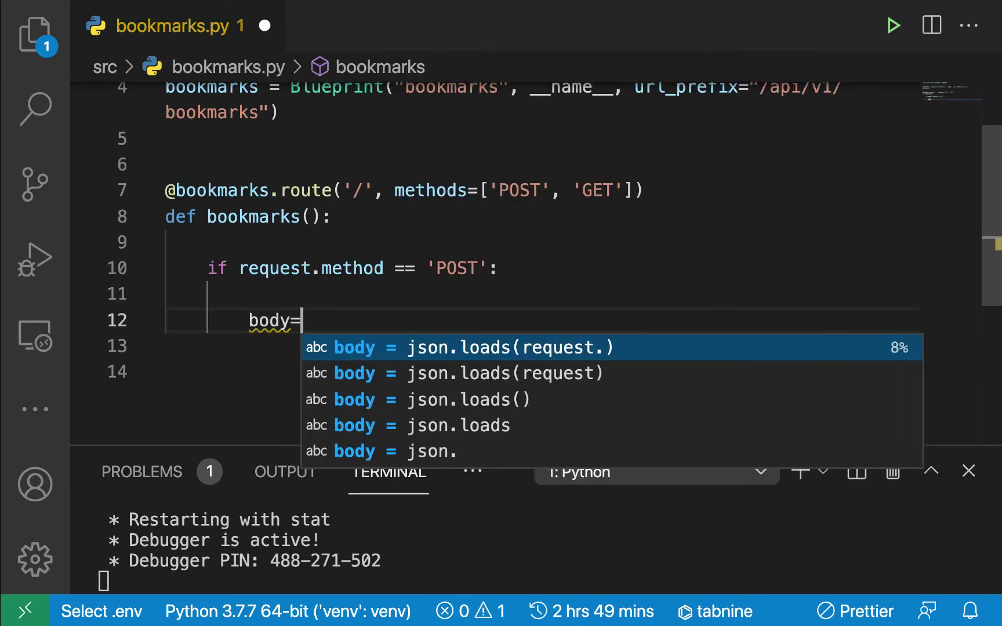
type("request.")
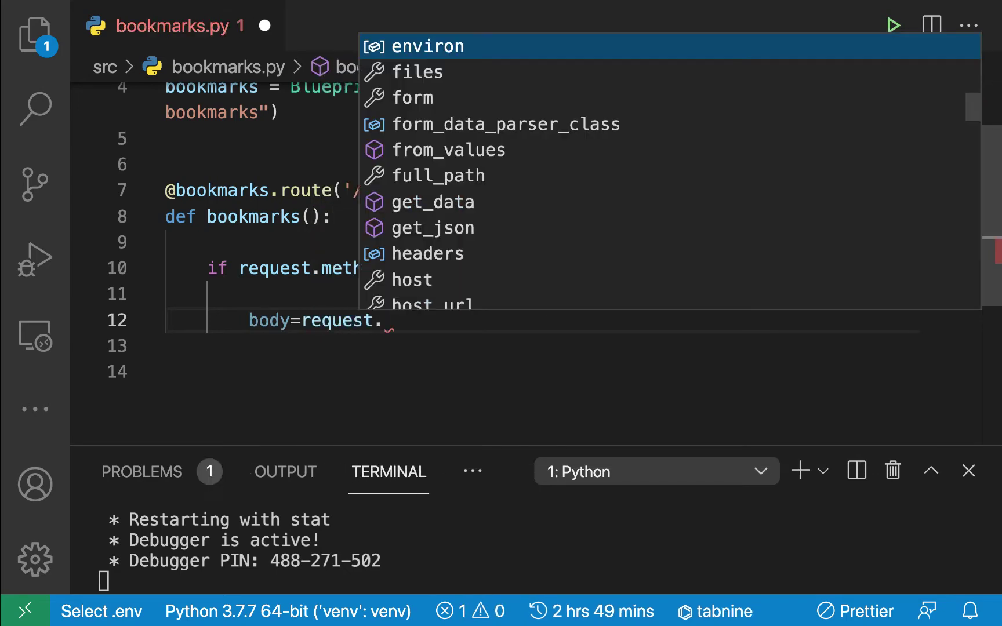
type("get")
key("Return")
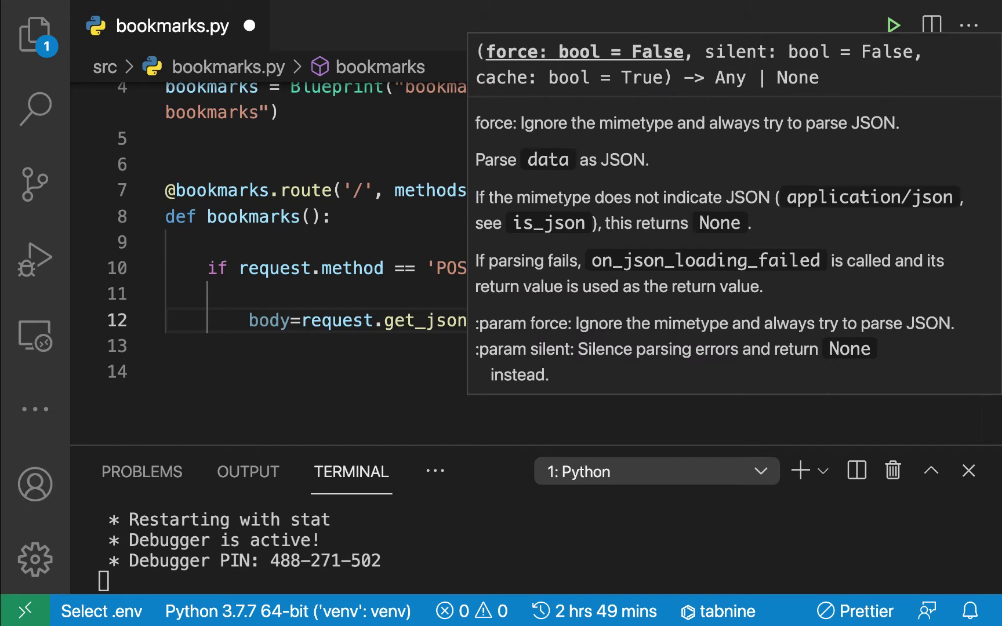
type(").get('")
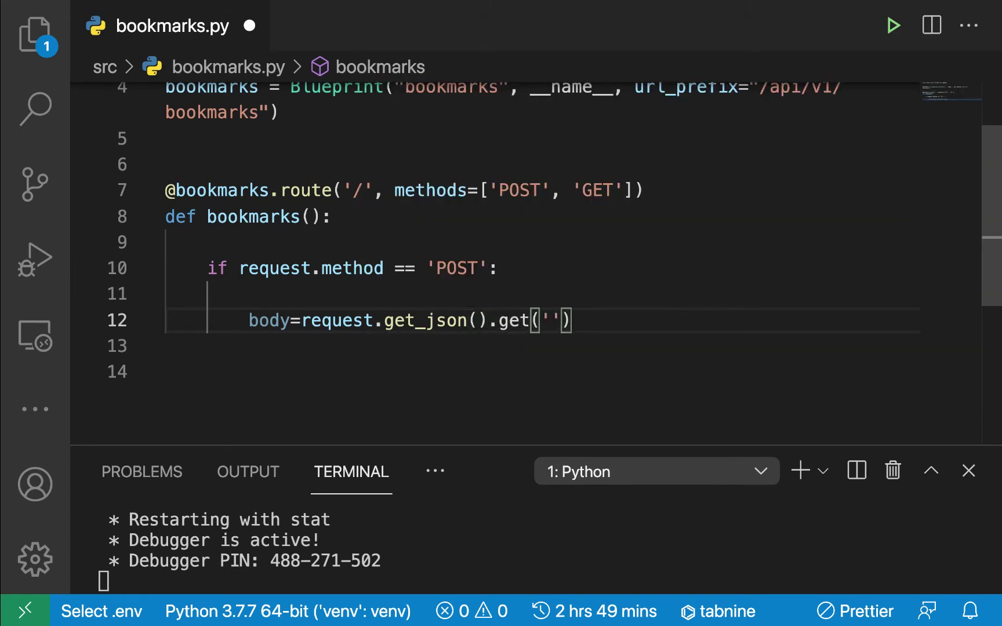
type("body'")
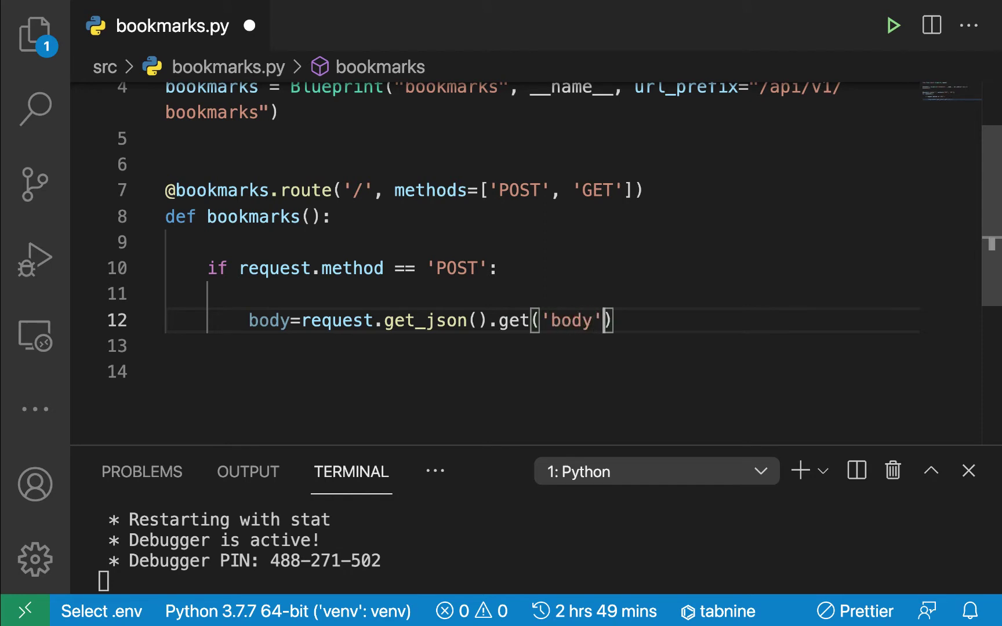
type(",'")
key("ctrl+s")
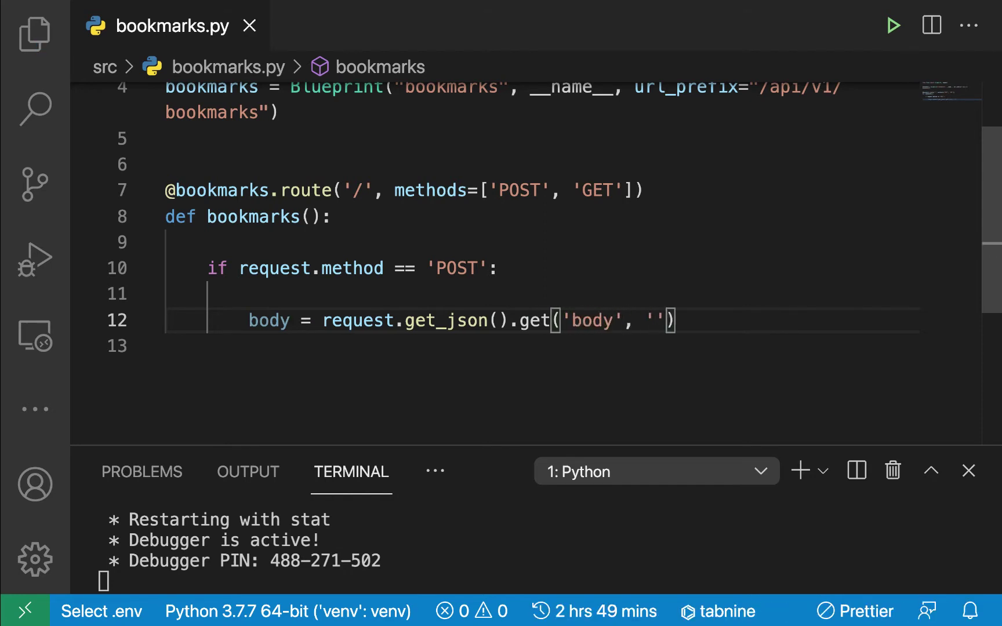
Step: Duplicate the body line as url, reading the url key, and save
left_click(408, 327)
key("shift+alt+Down")
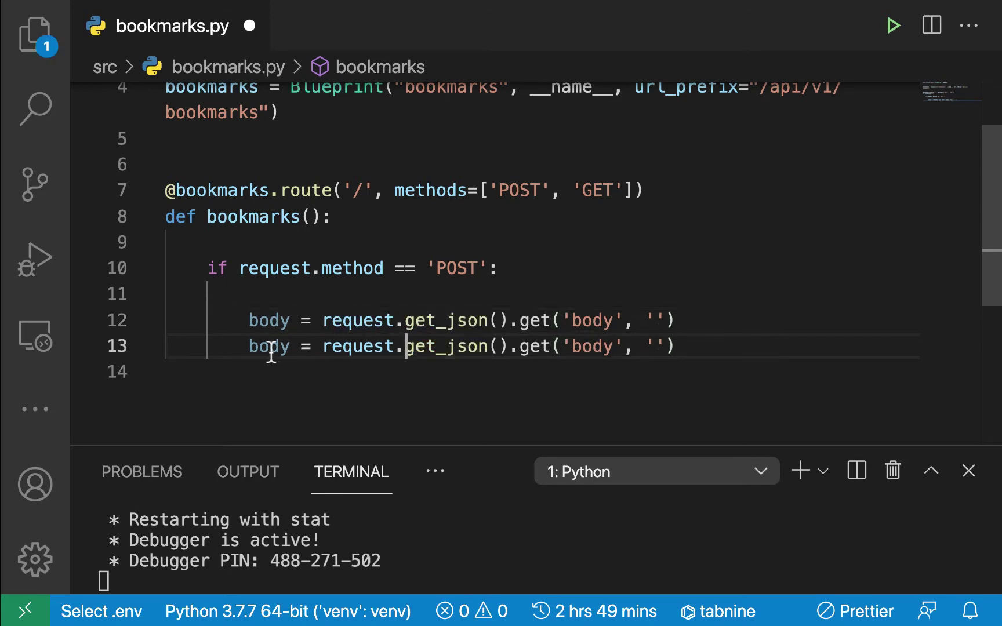
double_click(272, 346)
type("url")
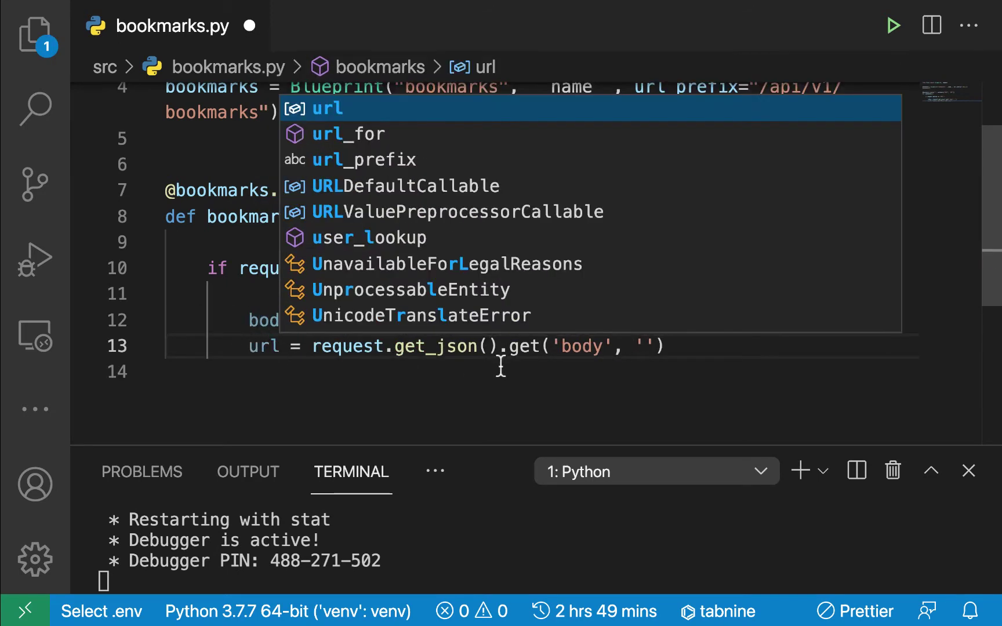
key("Escape")
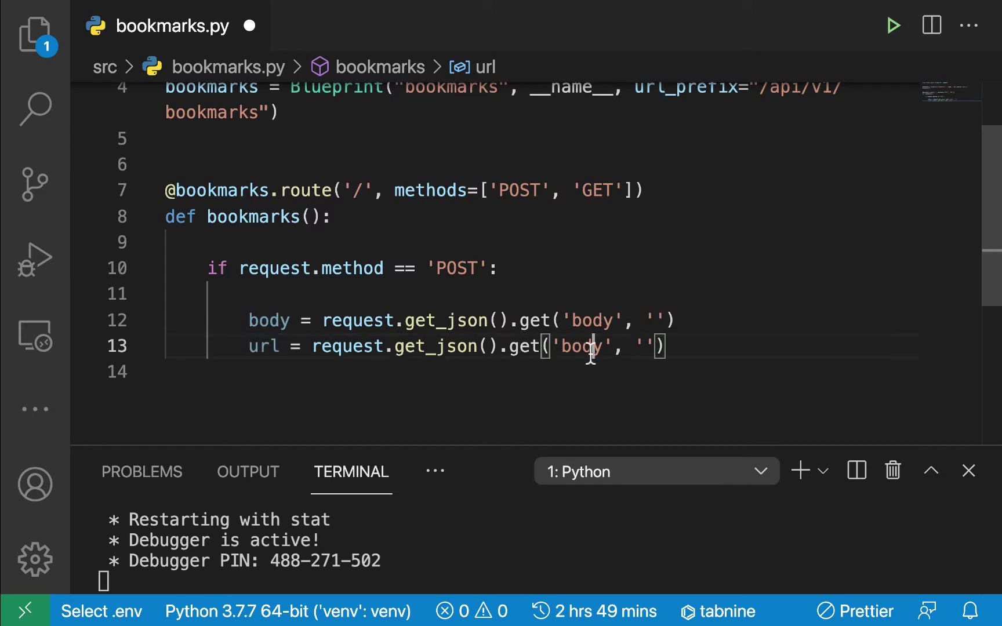
double_click(590, 351)
type("url")
key("ctrl+s")
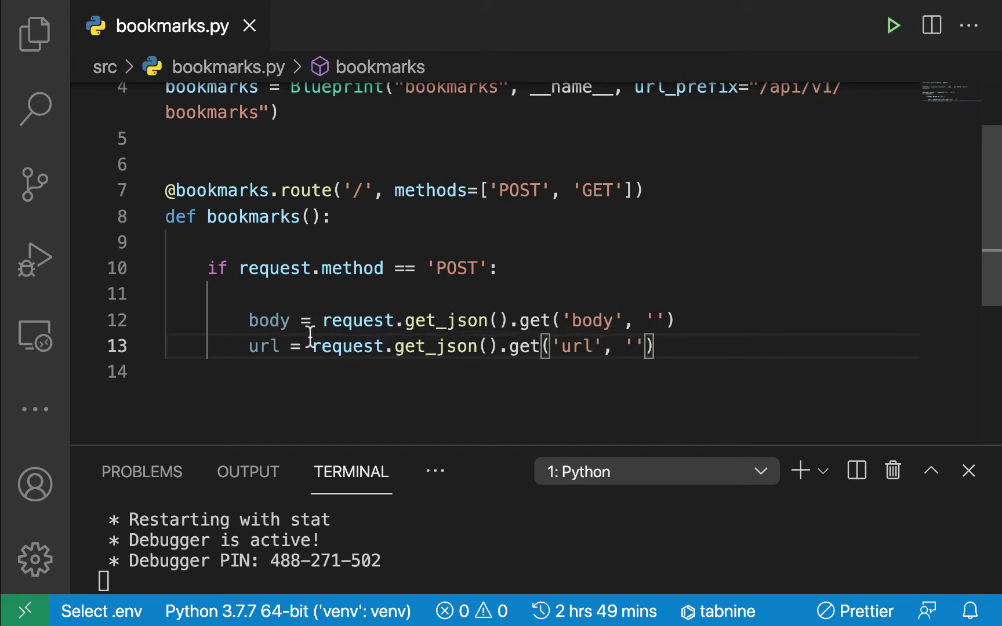
scroll(376, 253, "up", 3)
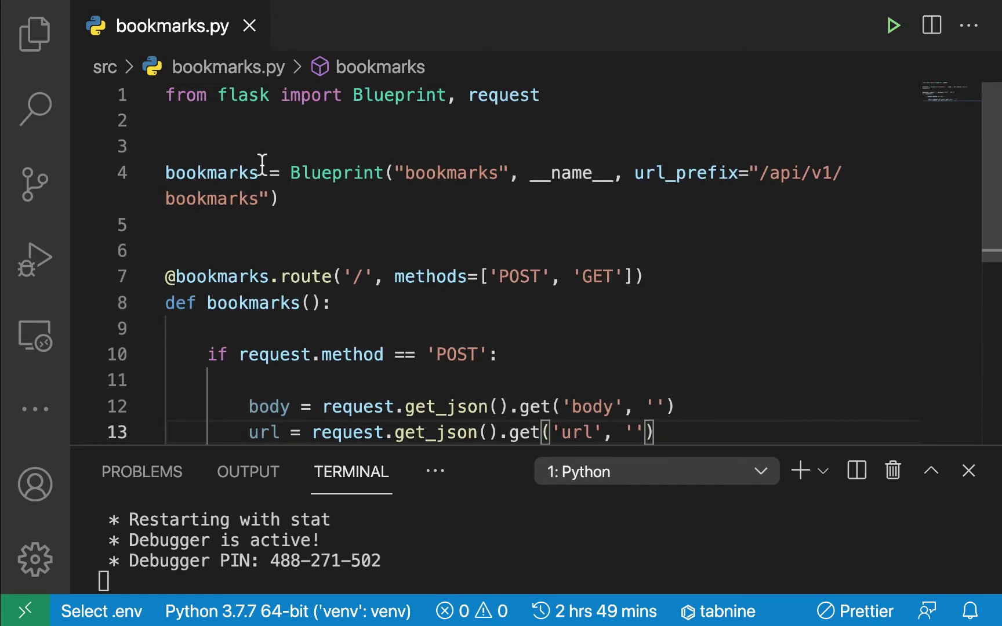
Step: Add 'import validators' and an if not validators.url(url): check below the url line
left_click(229, 124)
type("import vali")
key("Return")
scroll(226, 124, "down", 5)
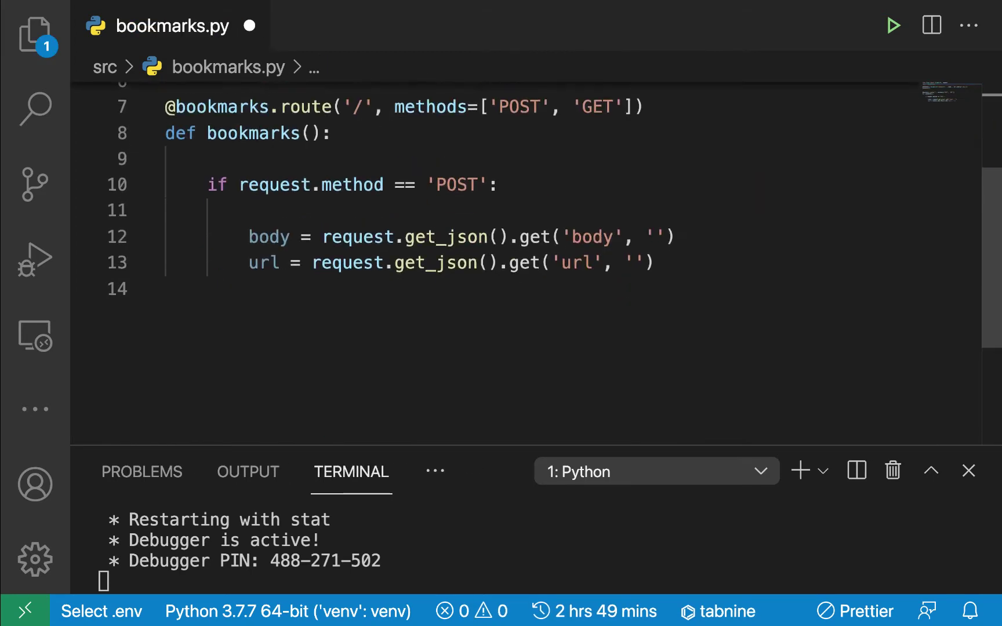
scroll(226, 123, "down", 2)
left_click(662, 201)
key("Return")
key("Return")
key("Return")
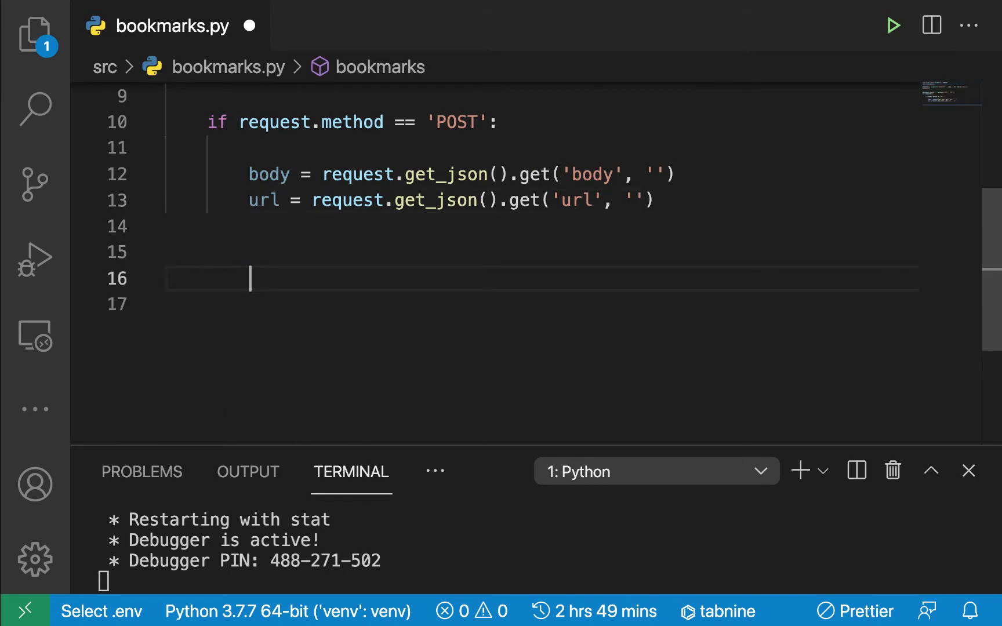
type("if not ")
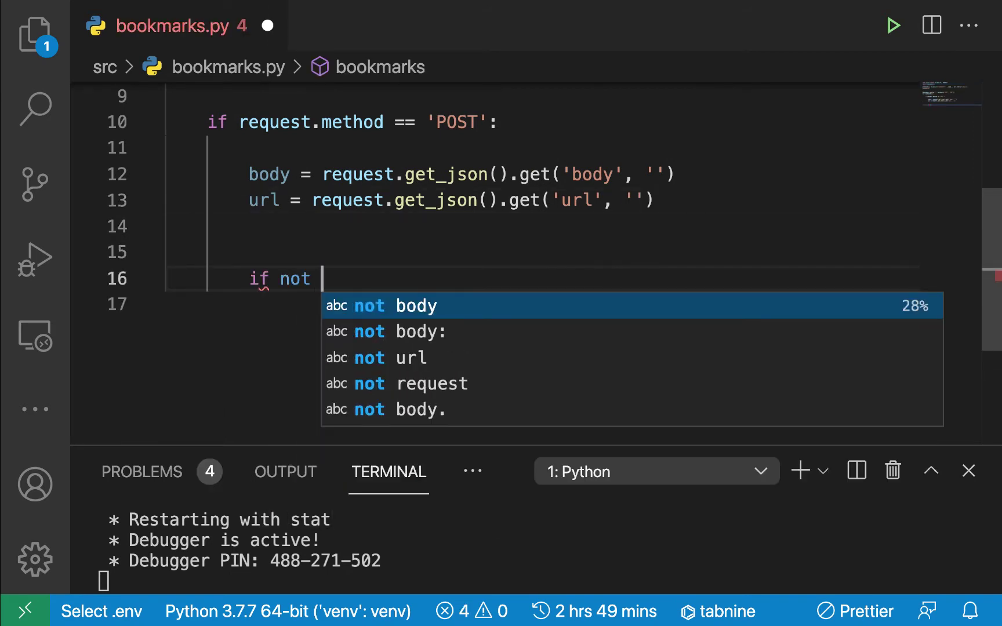
type("va")
key("Return")
type(".url(")
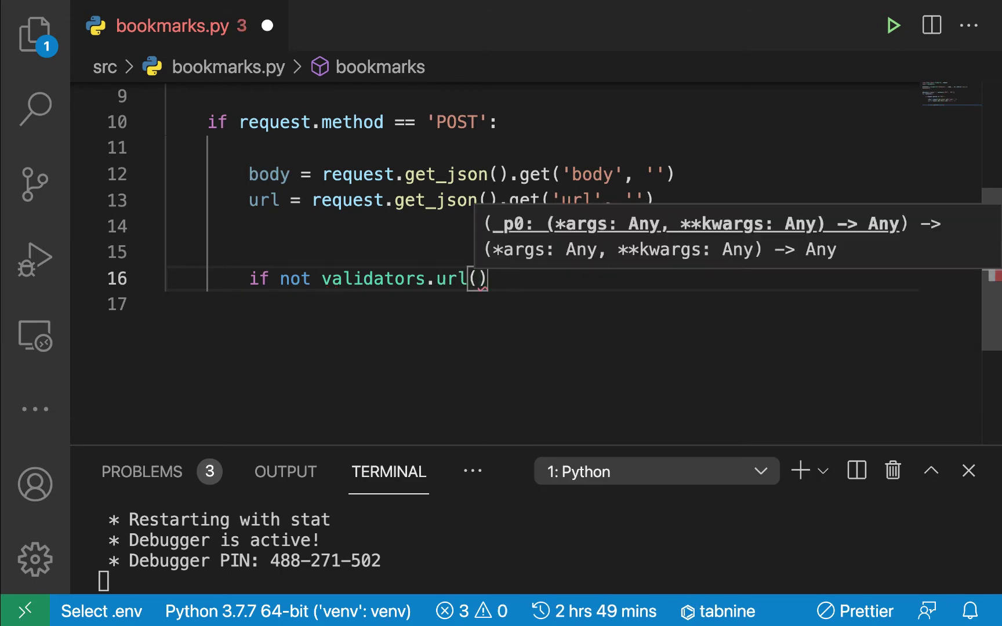
type("url")
key("ctrl+s")
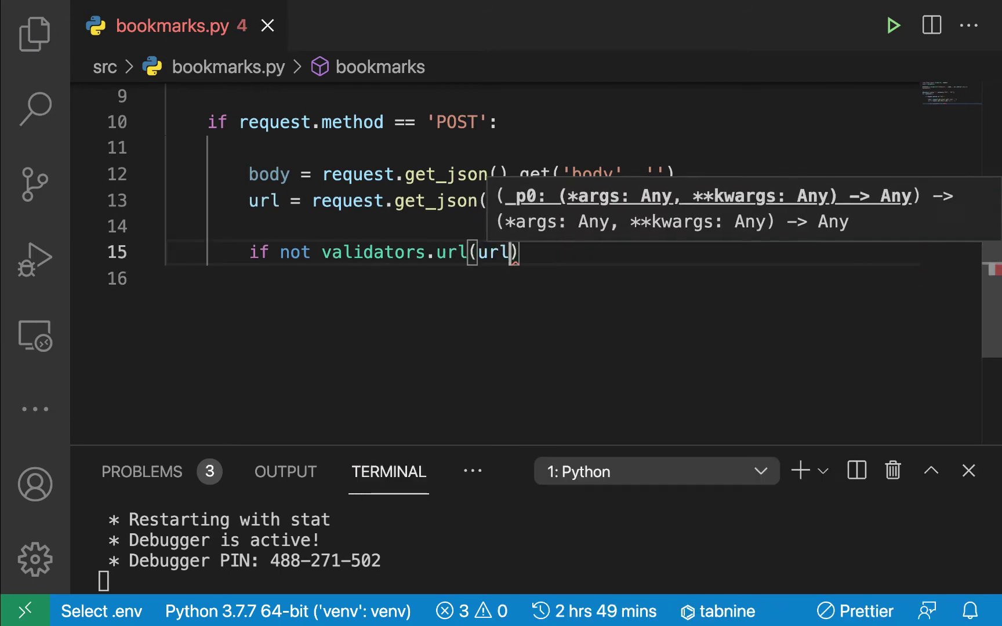
Step: Return a jsonify 'Enter a valid url' error with status 400 inside the check
key("Right")
type(":")
key("Return")
type("r")
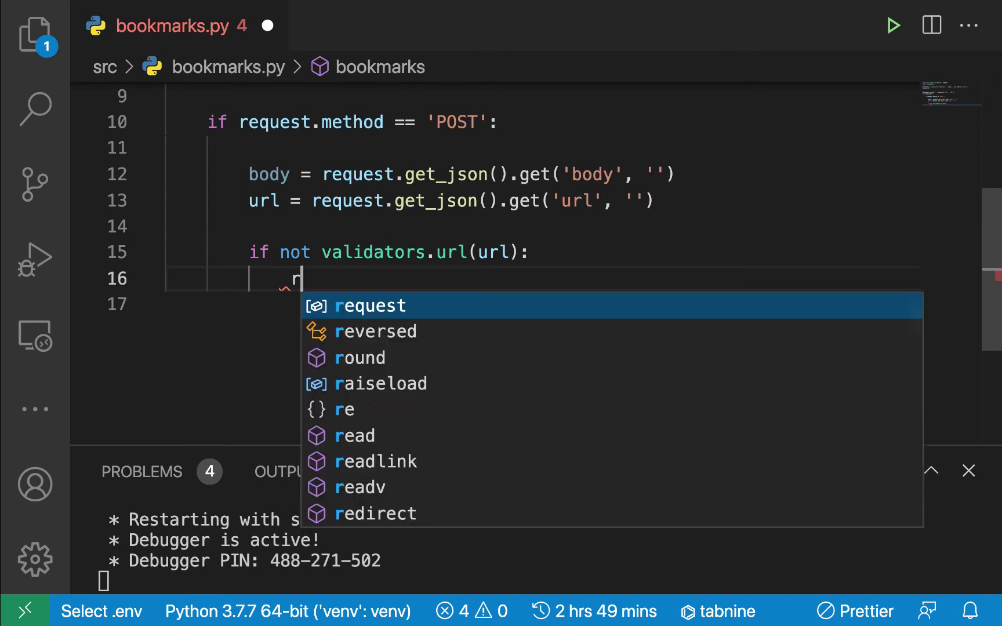
type("eturn jsonify({")
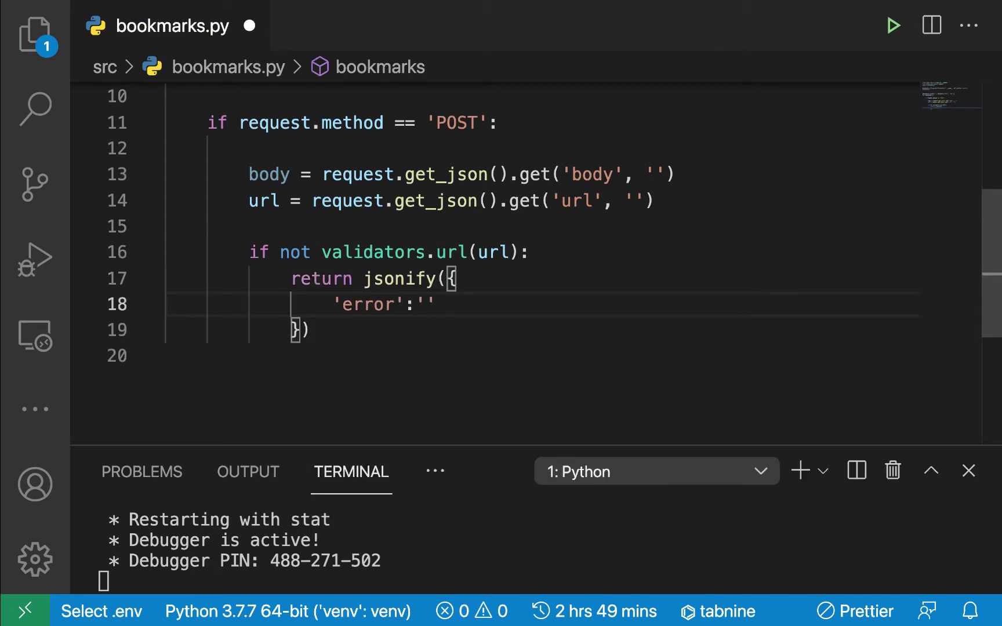
type("Enter a valid url")
key("ctrl+s")
left_click(347, 326)
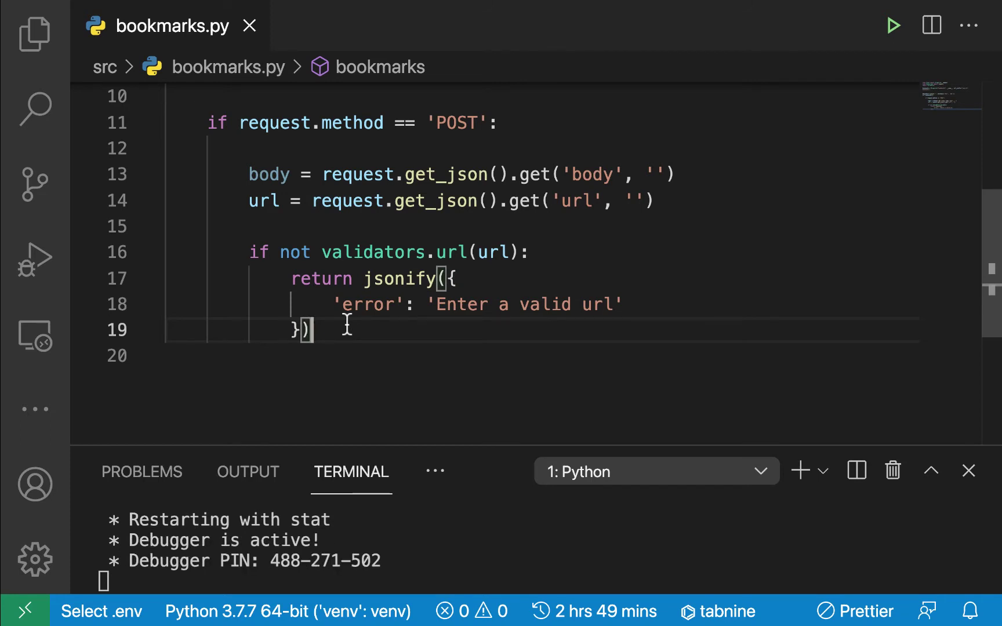
type(",")
type("400")
Step: Replace the 400 status with the HTTP_400_BAD_REQUEST constant and add a blank line
key("BackSpace")
key("Tab")
key("Return")
key("Return")
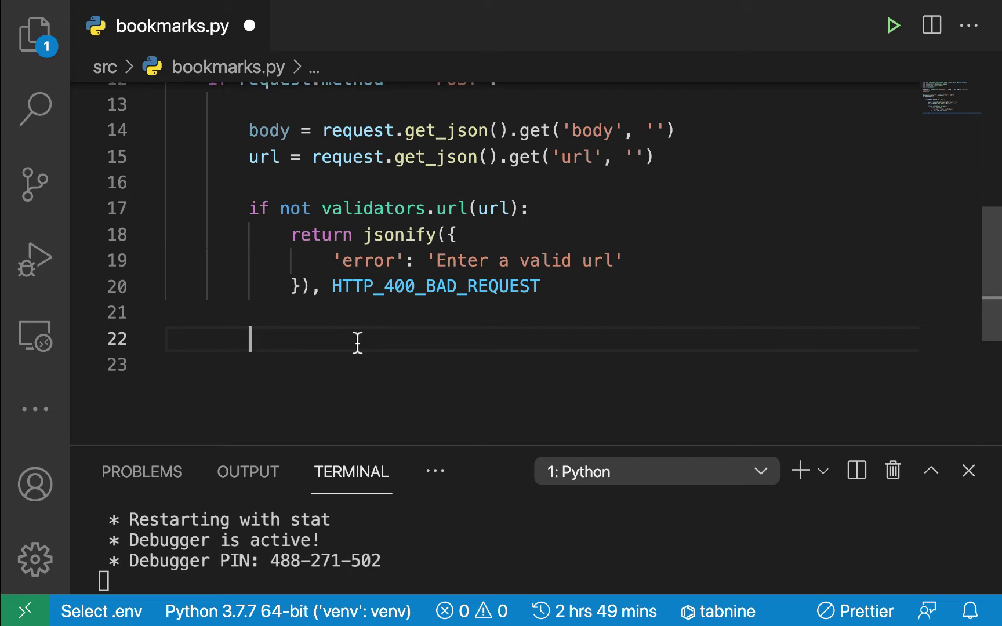
type("If")
Step: Type a lowercase if for the next check and open line 6 for a src import
key("Escape")
key("BackSpace")
key("BackSpace")
type("if")
left_click(358, 285)
scroll(358, 329, "up", 1)
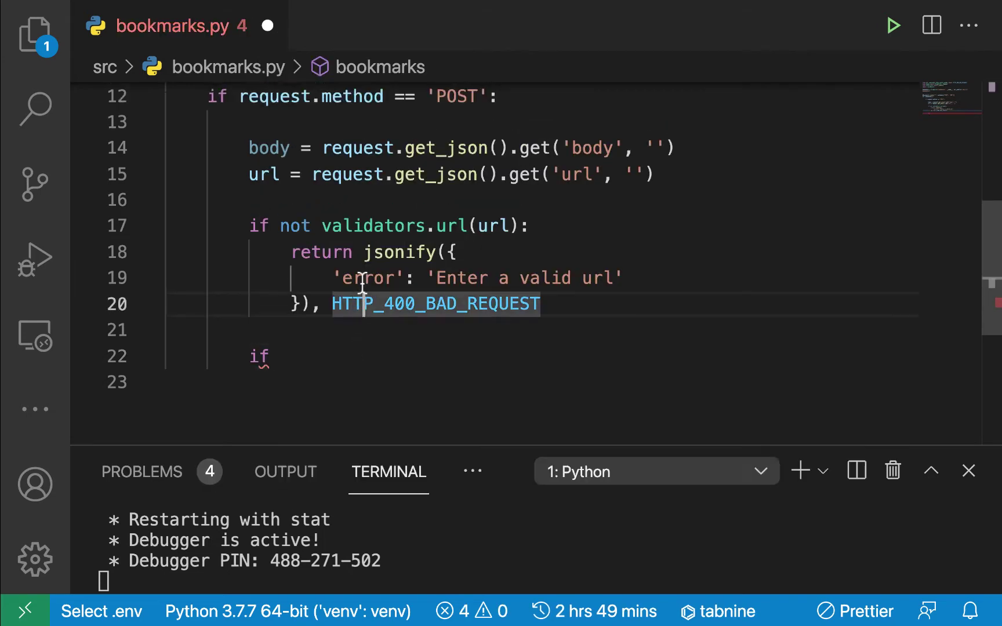
scroll(432, 169, "up", 4)
left_click(468, 196)
key("Return")
type("from src")
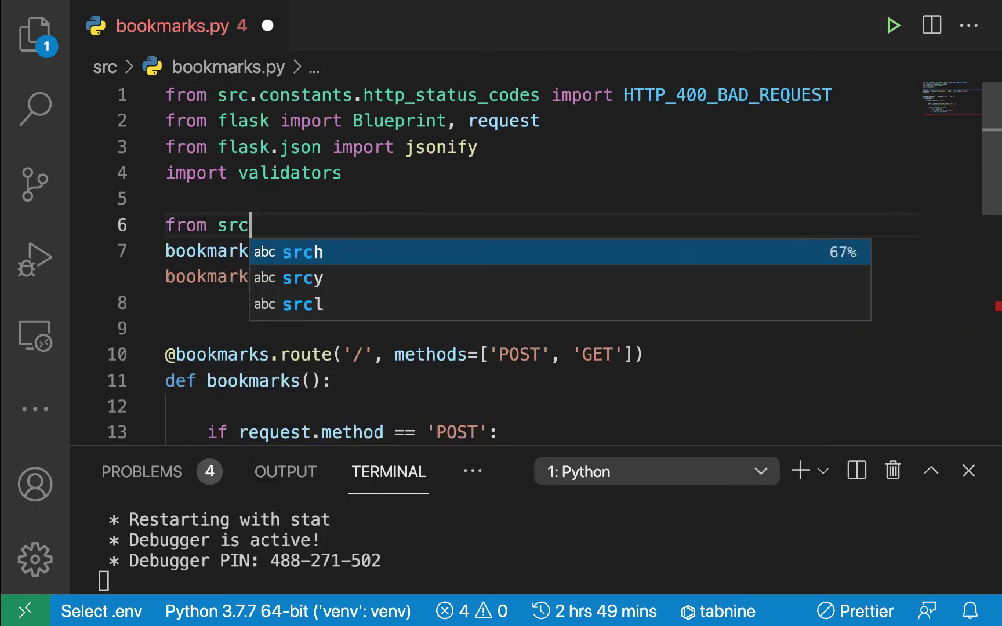
type(".")
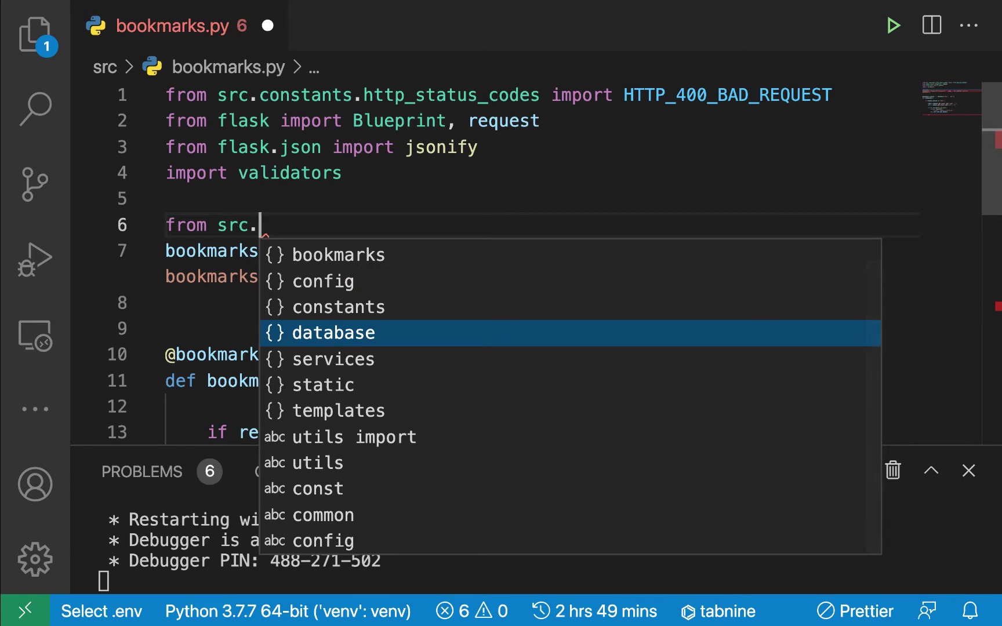
Step: Import Bookmark from src.database and write the duplicate-URL if check on line 23
key("Return")
type("import Bo")
key("Return")
scroll(480, 231, "down", 5)
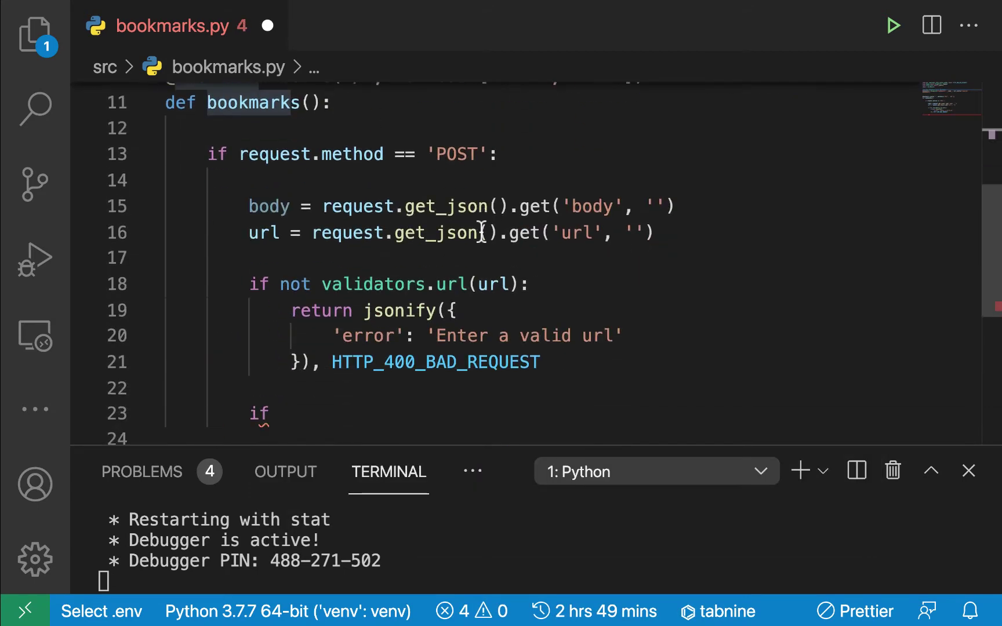
scroll(481, 230, "down", 1)
scroll(419, 298, "down", 1)
left_click(406, 311)
type("Bookmark.q")
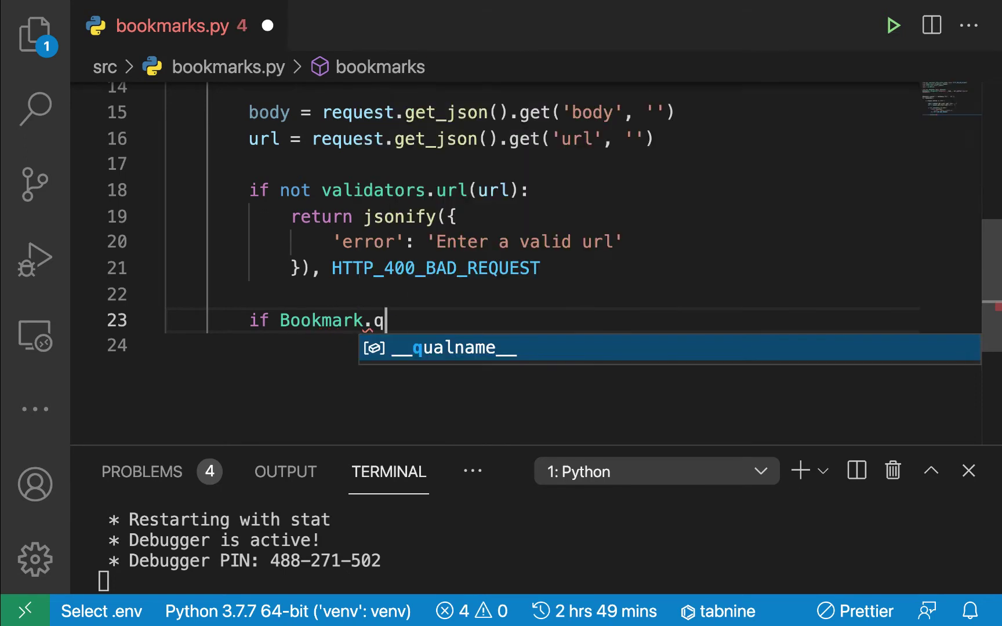
type("uery.filter_by(url=url")
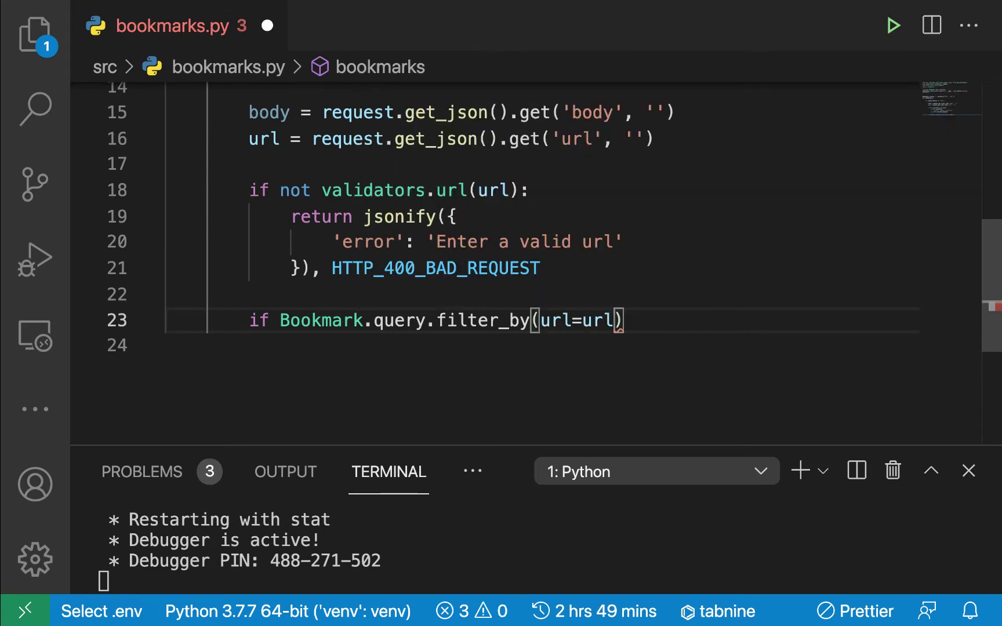
type(").efi")
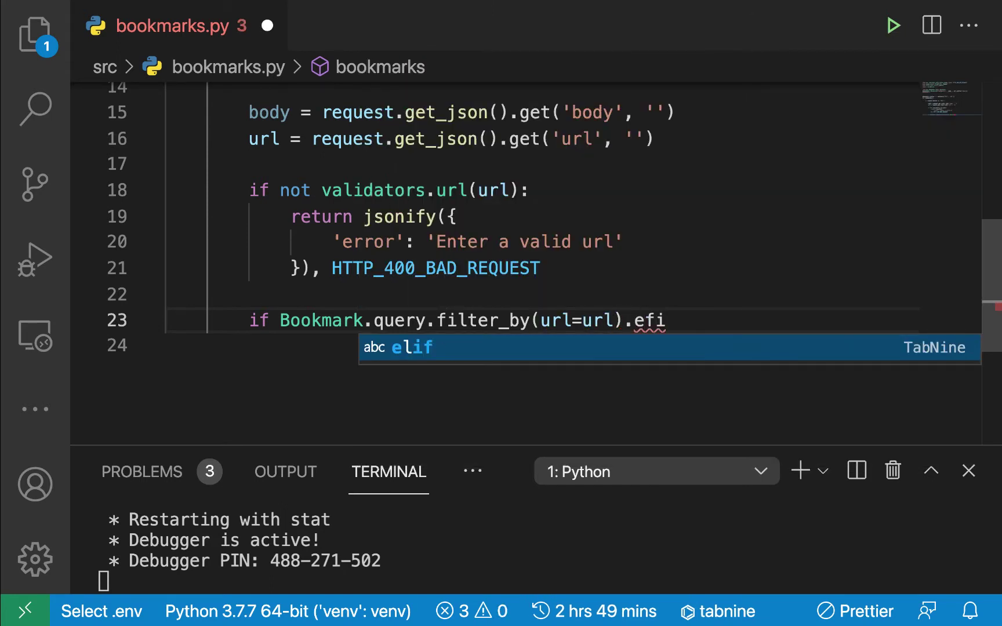
key("BackSpace")
key("BackSpace")
key("BackSpace")
type("first():")
key("Return")
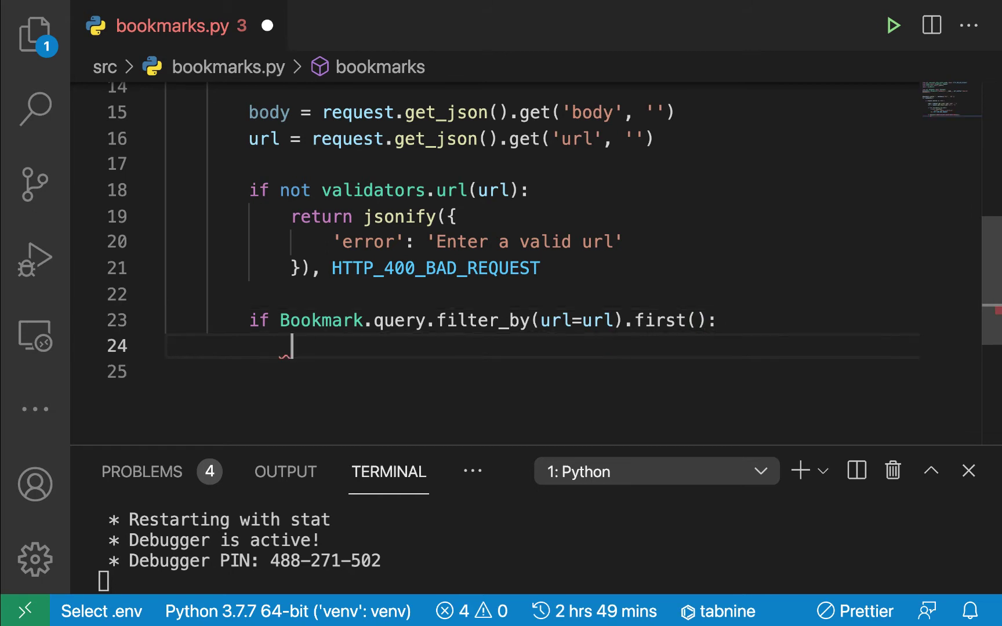
Step: Return a 'URL already exists' error with HTTP_409_CONFLICT under the check, reusing the copied block, and save
mouse_move(290, 216)
left_mouse_down()
mouse_move(416, 267)
mouse_move(555, 270)
left_mouse_up()
key("ctrl+c")
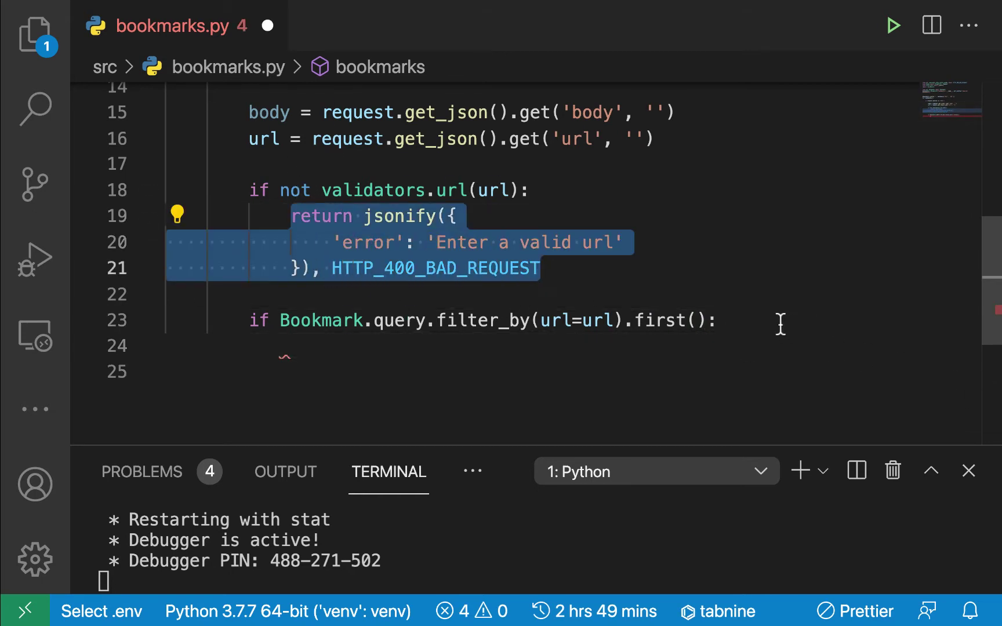
left_click(778, 322)
key("Return")
key("ctrl+v")
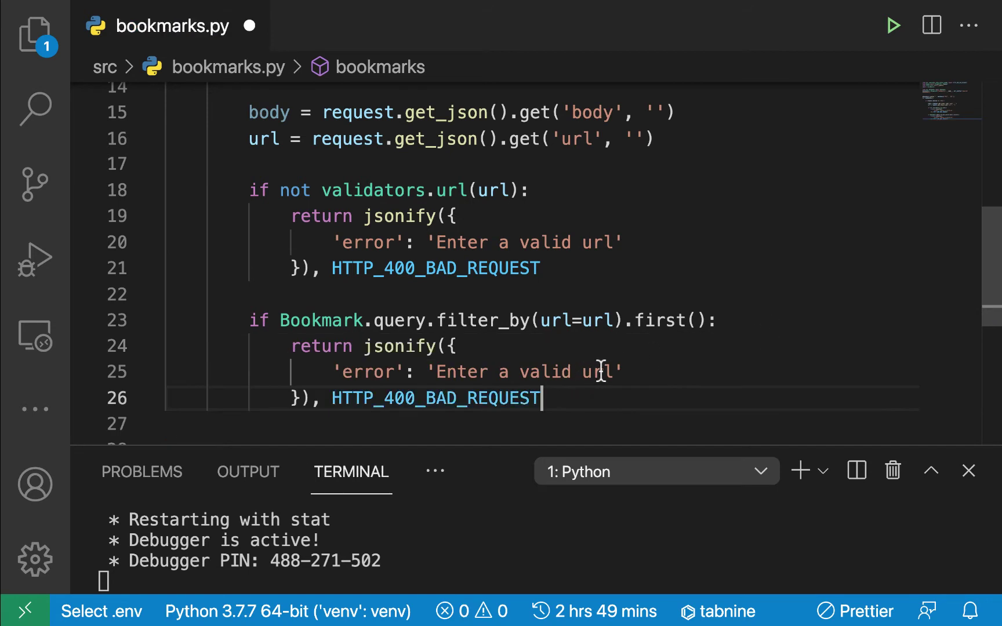
left_click_drag(620, 371, 438, 374)
type("U")
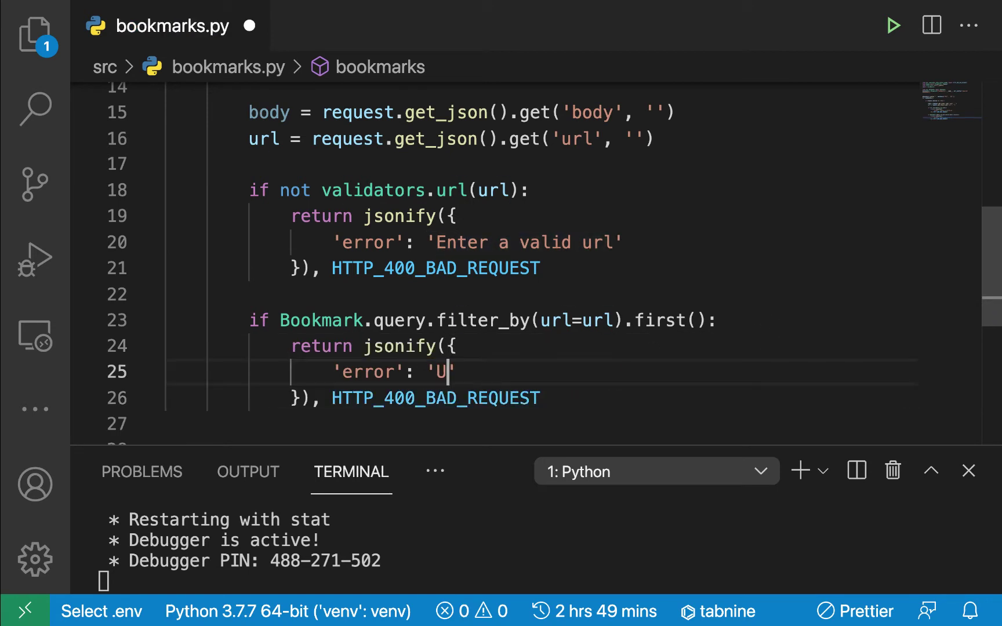
type("RL ")
type("already exists")
scroll(295, 397, "down", 1)
double_click(425, 382)
type("HTTP")
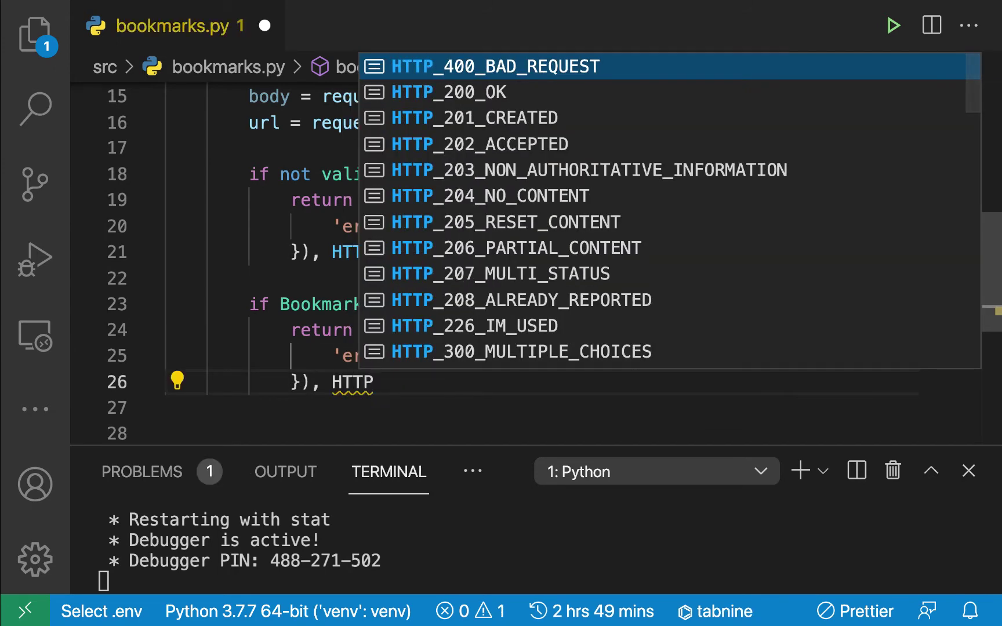
type("_")
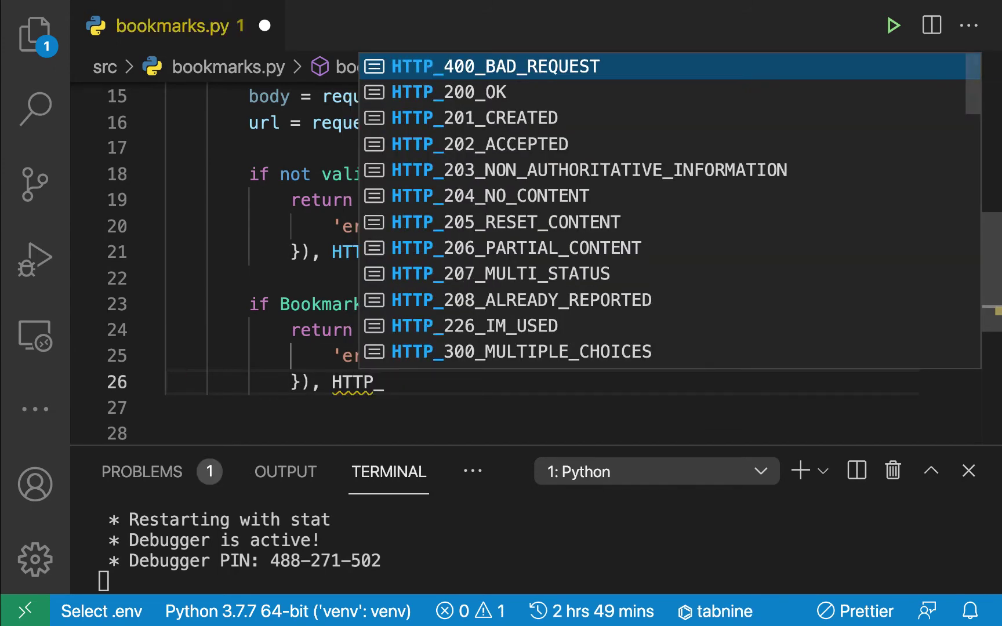
type("409")
key("Tab")
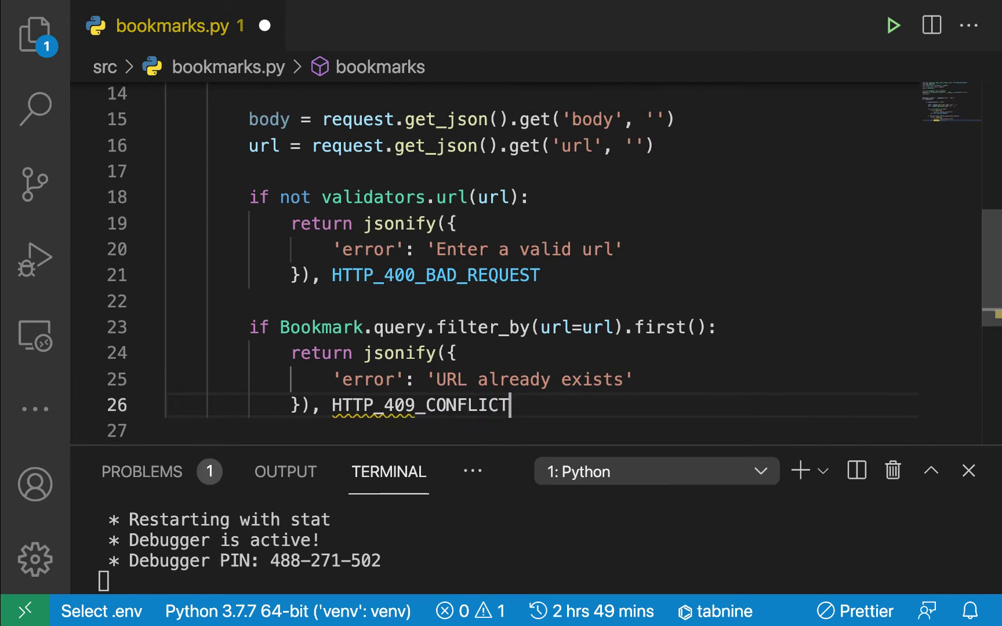
key("ctrl+s")
scroll(501, 258, "down", 2)
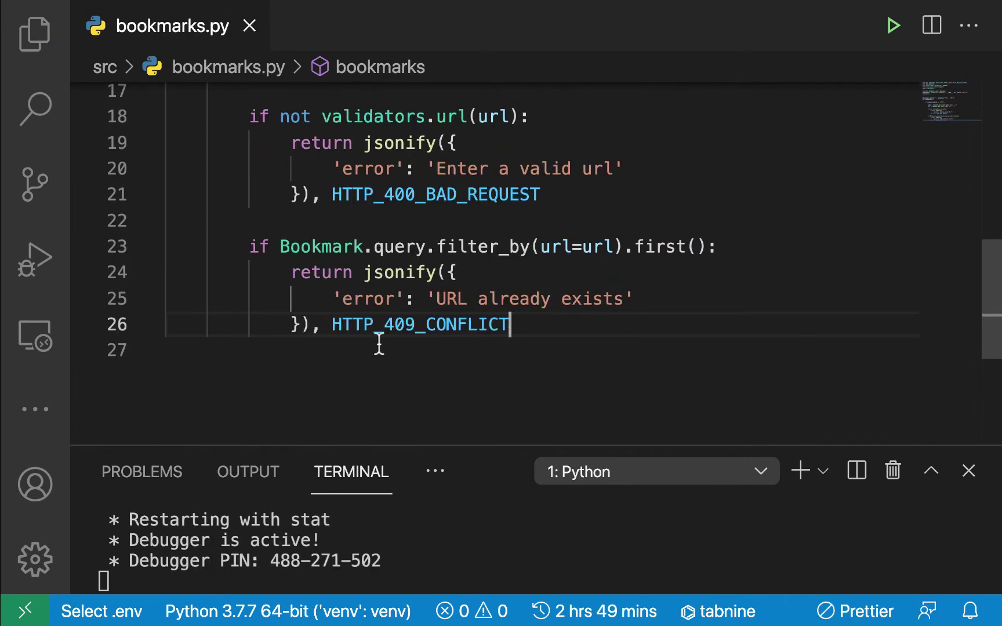
Step: Type bookmark = Bookmark(url=url, body=body, user_id=current_user) below the conflict check
key("Return")
key("Return")
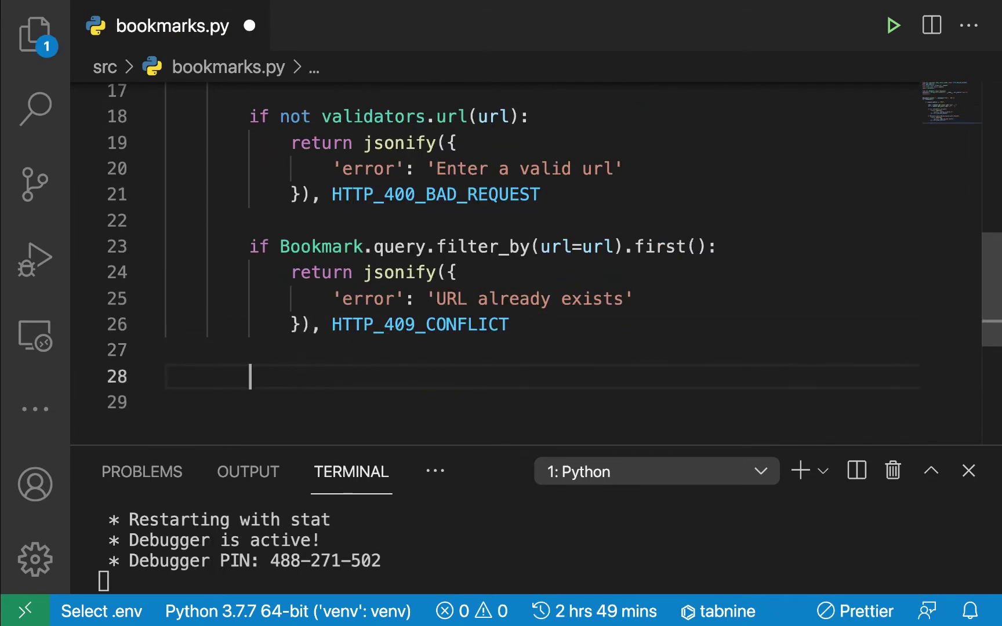
key("Return")
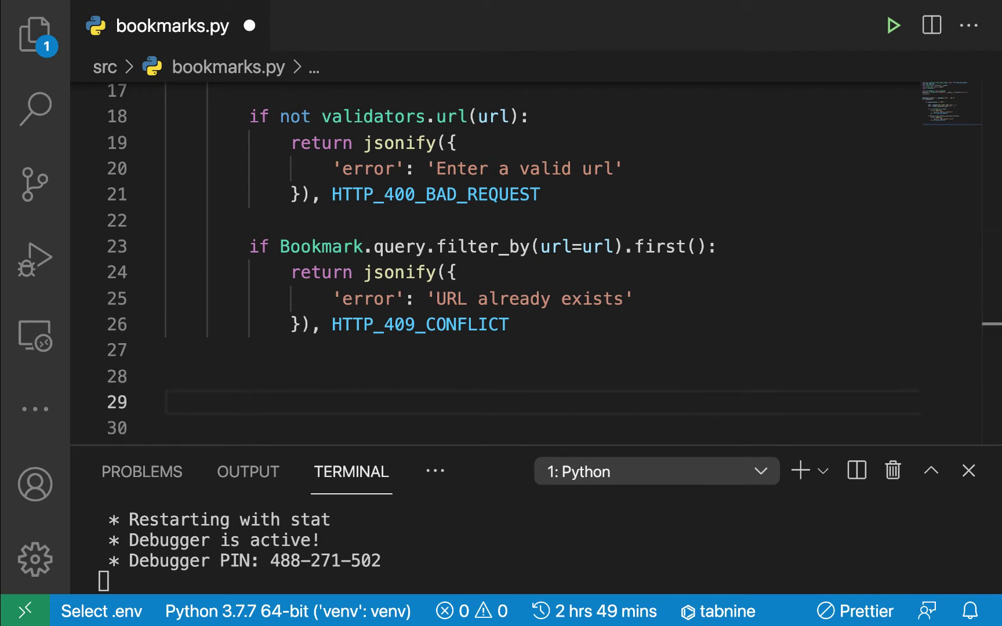
type("BO")
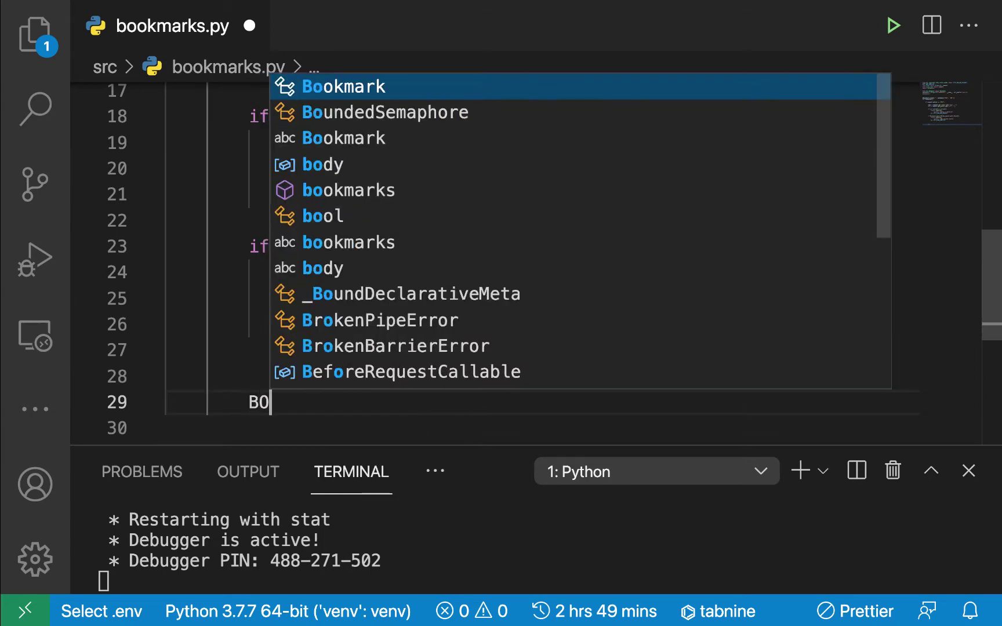
type("OKM")
key("BackSpace")
key("BackSpace")
key("BackSpace")
type("bookmark")
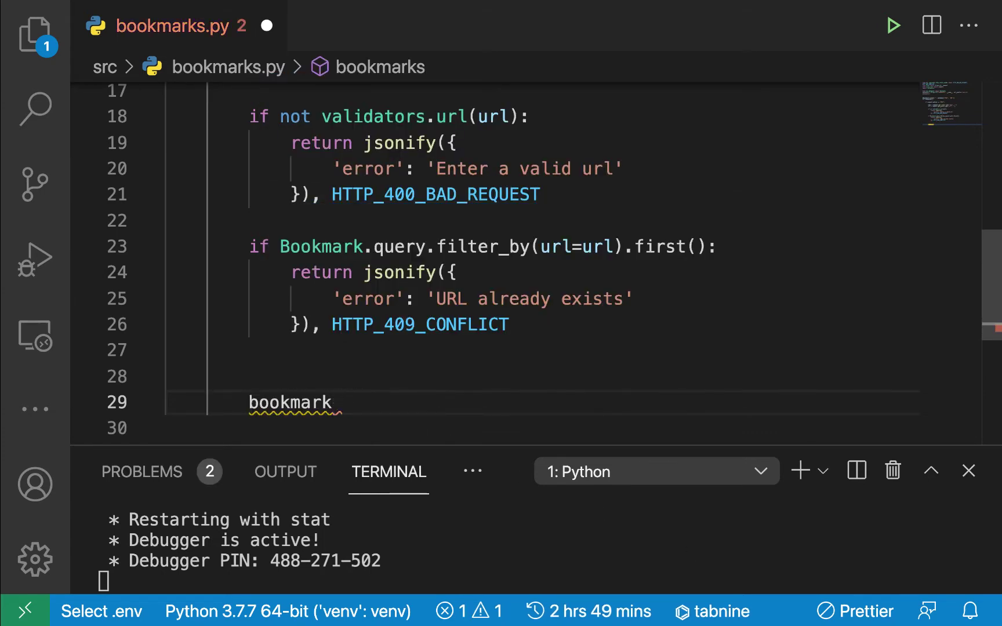
type("=Boo")
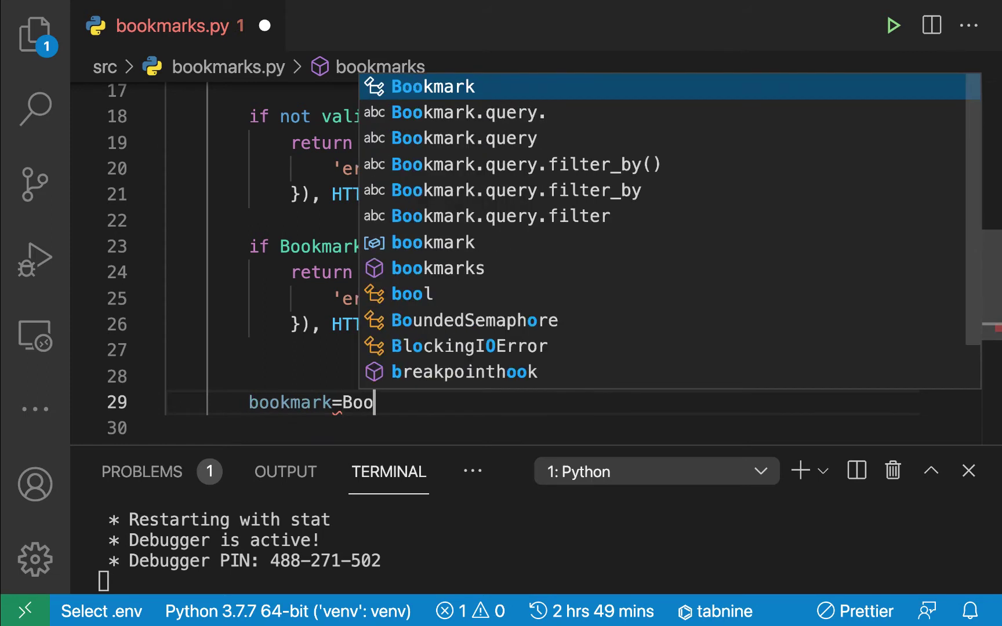
type("k")
key("Return")
type("(")
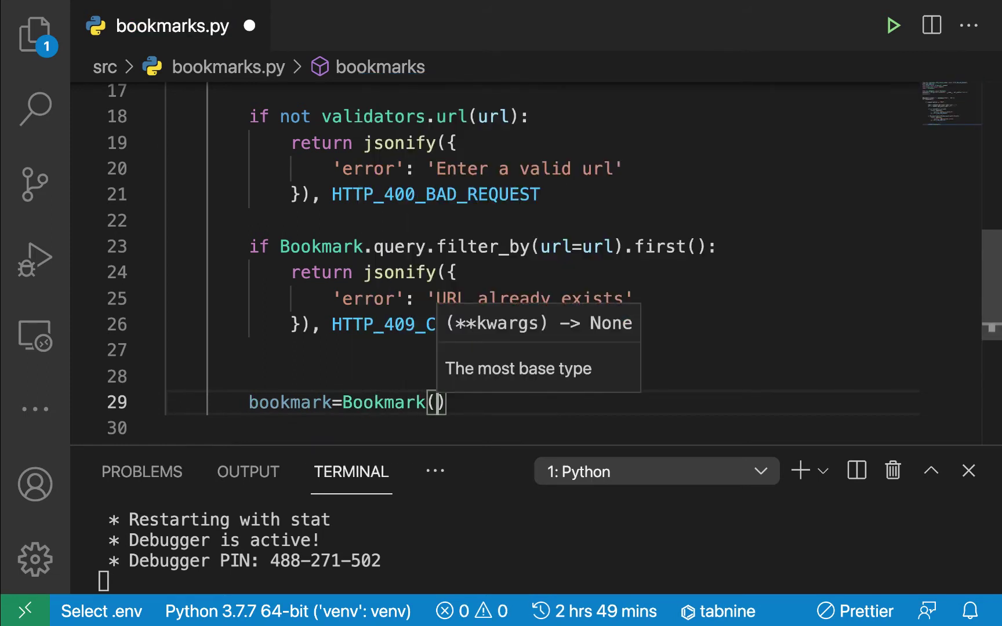
type("url=url,")
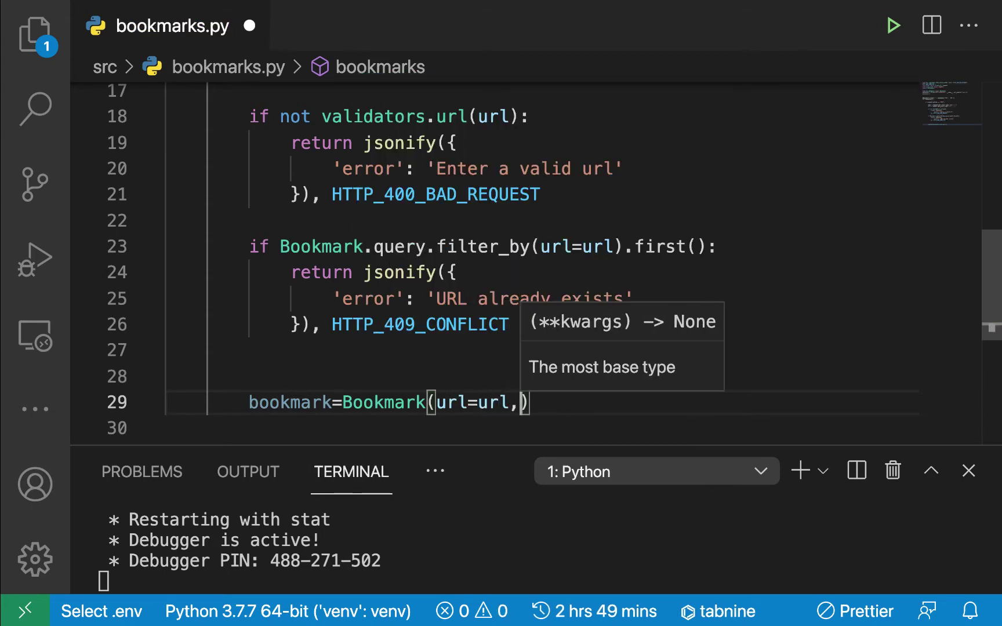
type("body=")
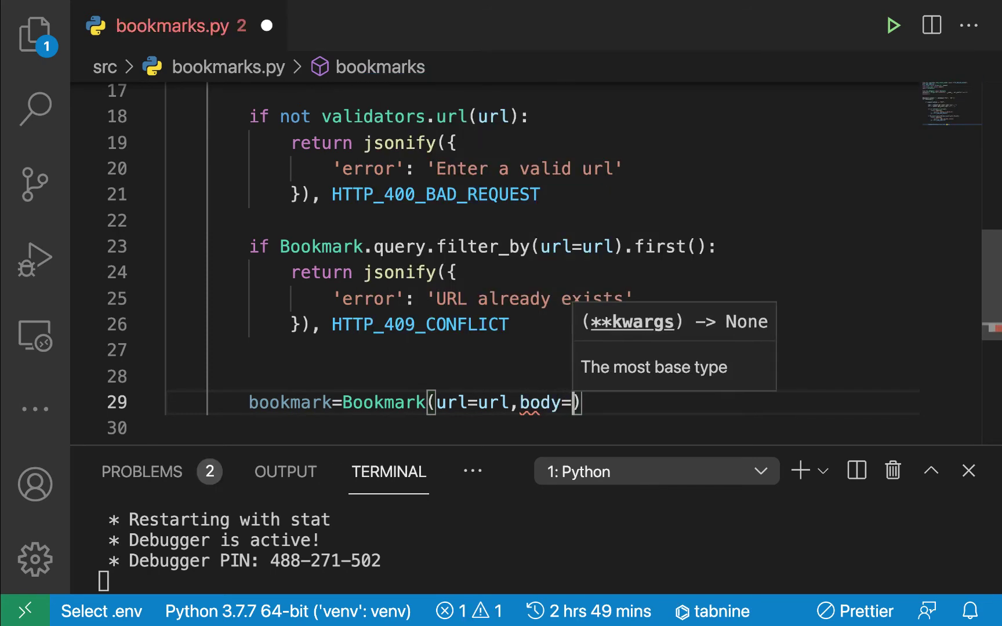
type("body,")
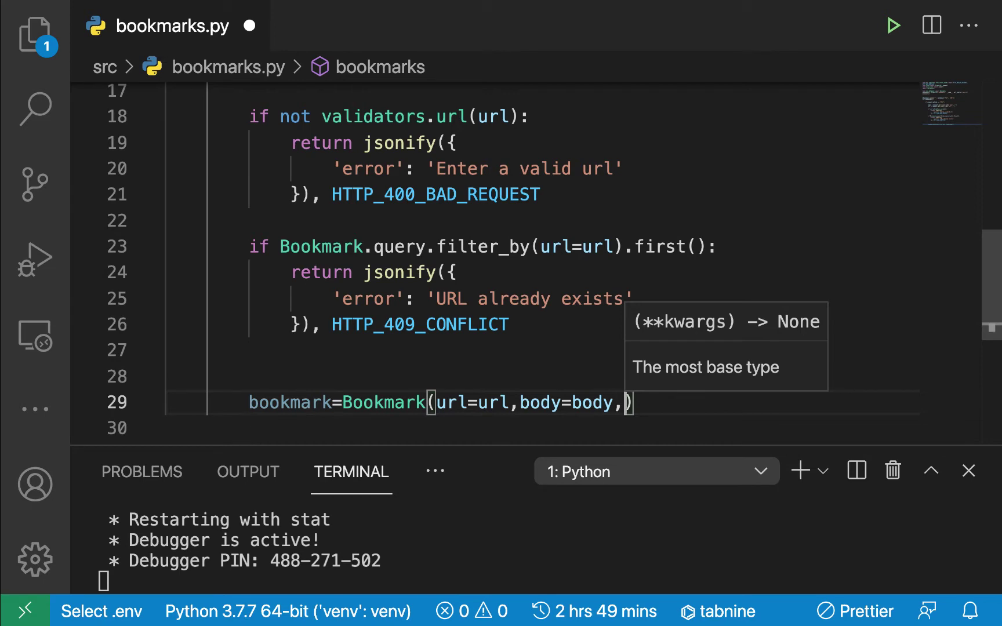
type("user")
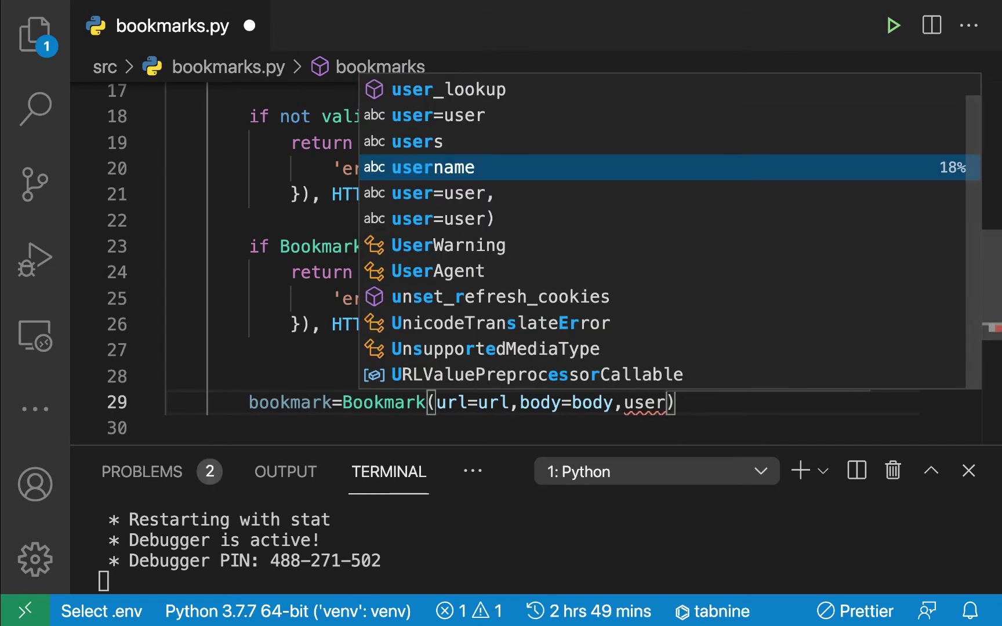
type("_id")
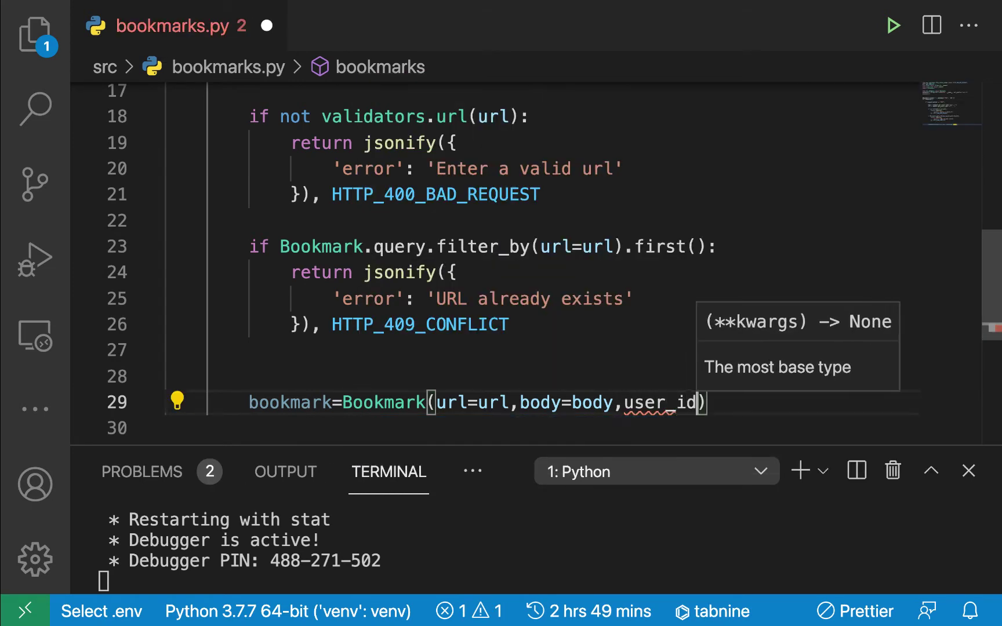
type("=")
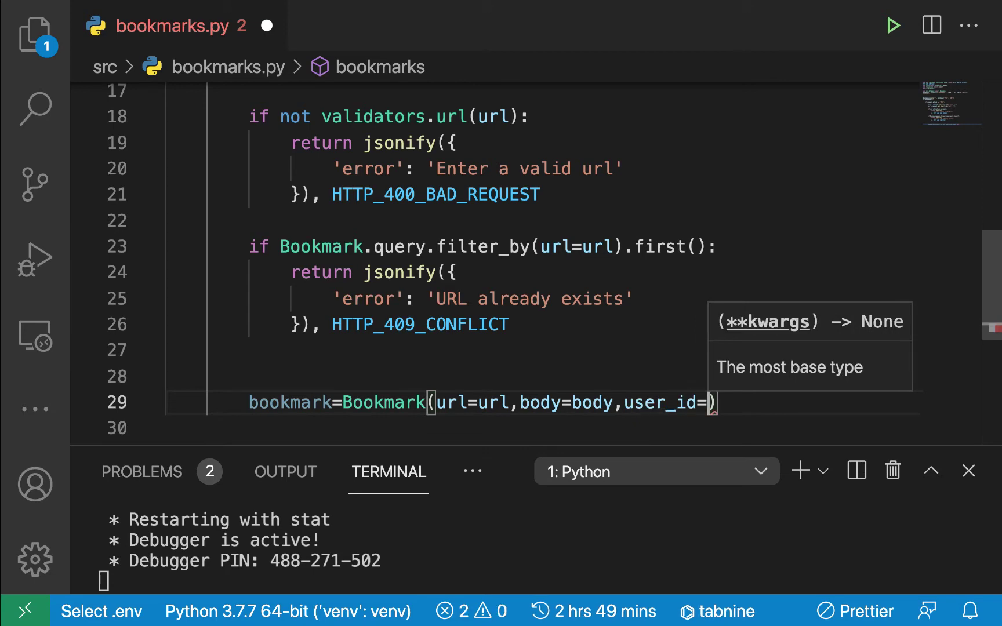
type("currency")
key("BackSpace")
type("t_user")
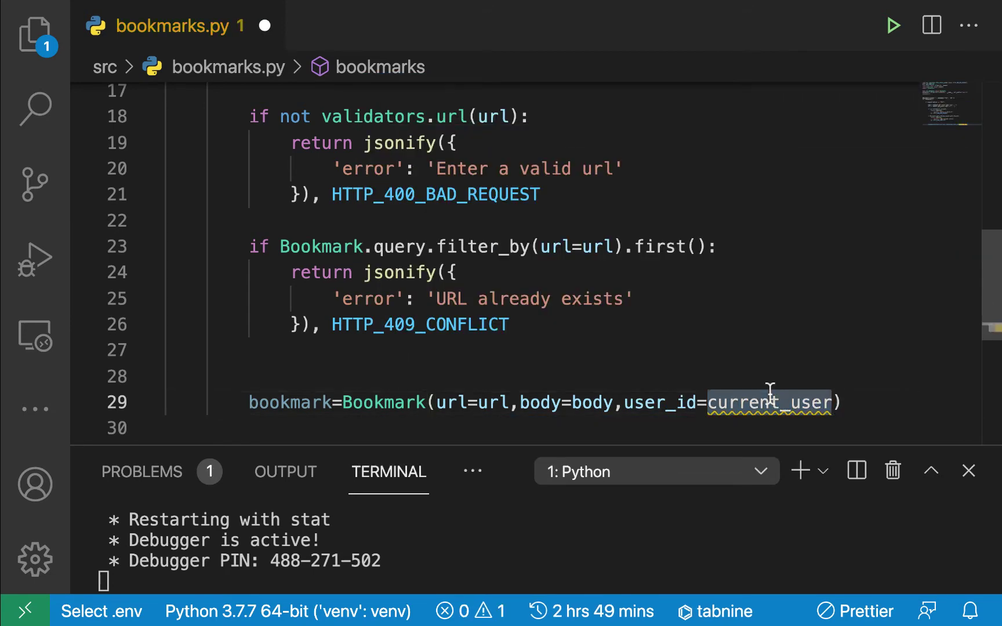
scroll(770, 394, "up", 2)
scroll(769, 393, "up", 2)
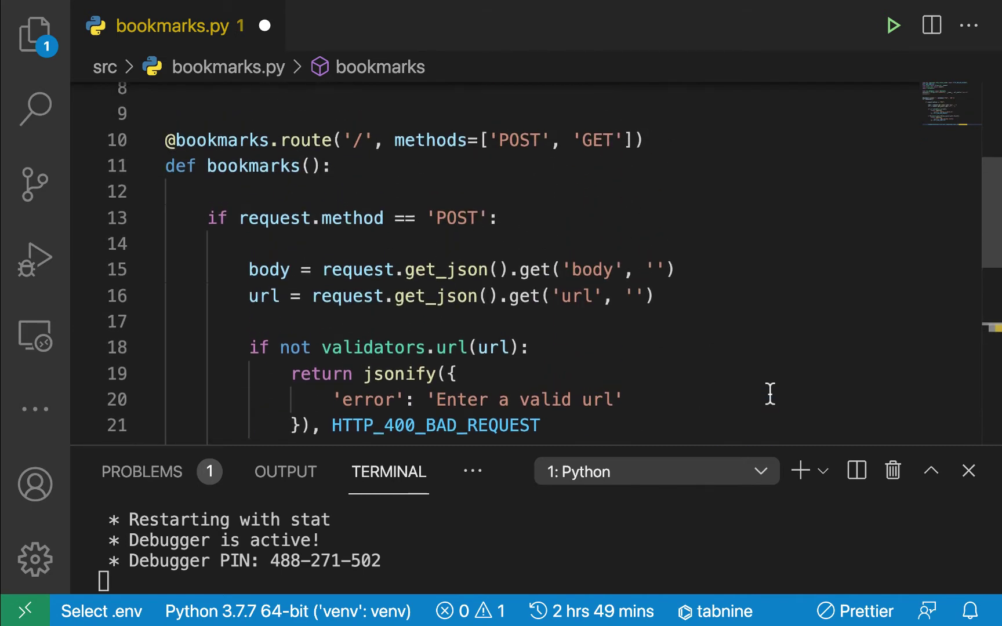
scroll(770, 393, "up", 3)
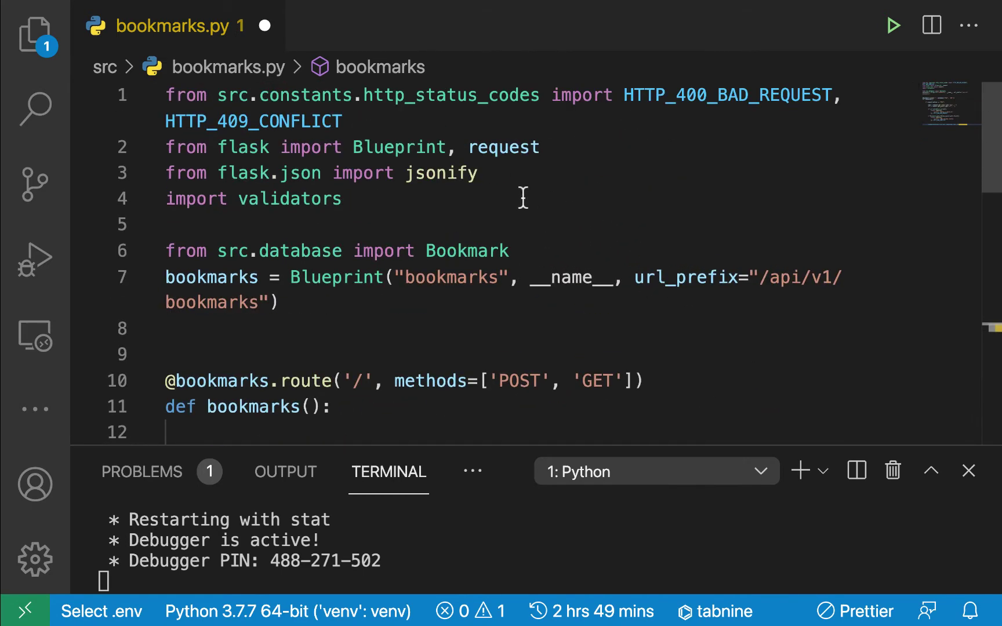
Step: Add 'from flask_jwt_extended import get_jwt_identity' on line 5
left_click(407, 227)
type("f")
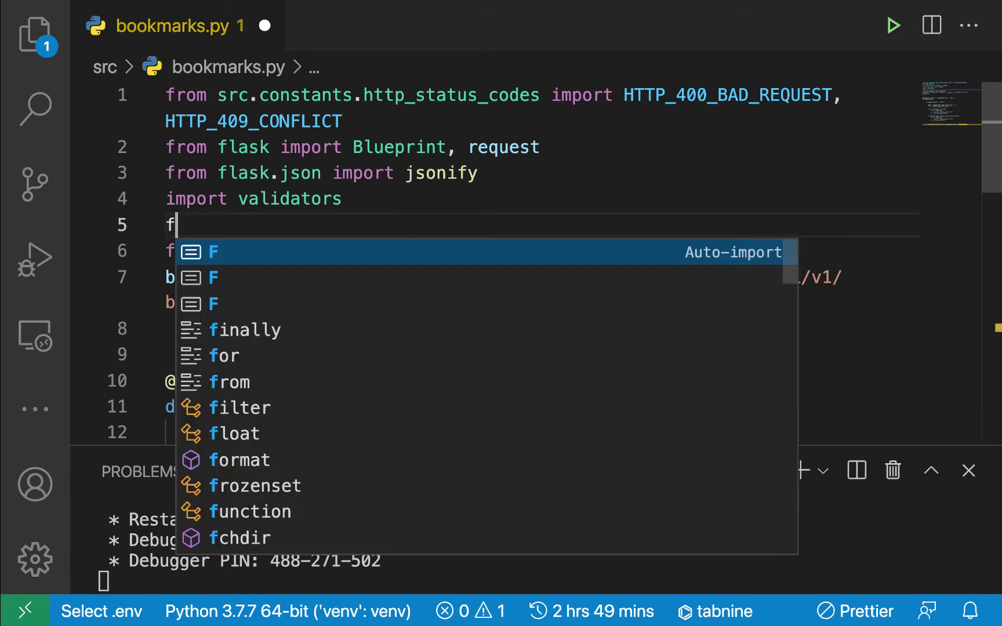
type("rom")
key("Escape")
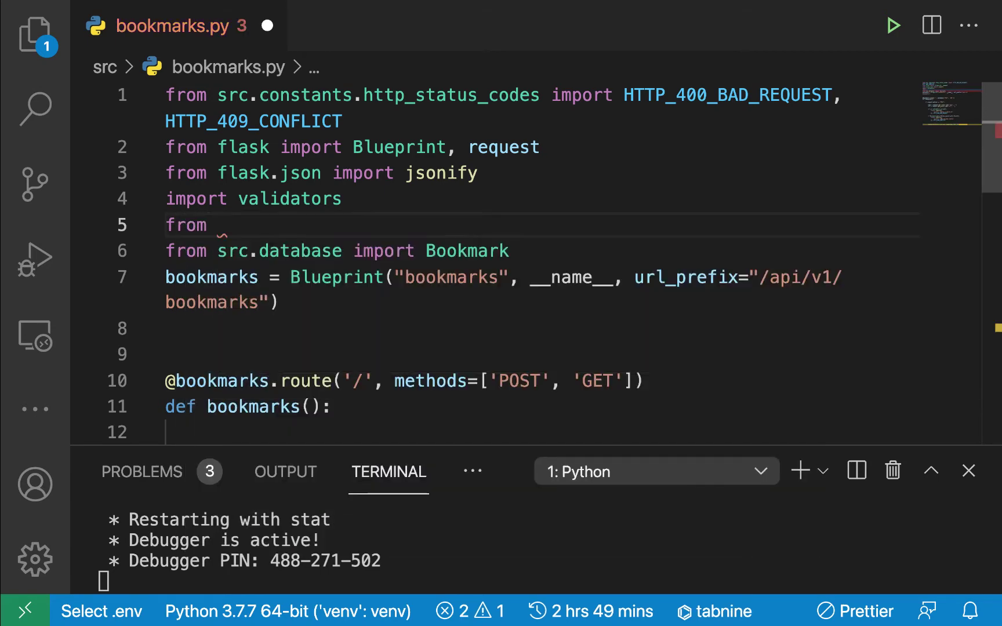
type("fla")
key("Down")
key("Return")
type("import get")
key("Return")
scroll(501, 274, "down", 10)
scroll(500, 275, "up", 10)
type("curr")
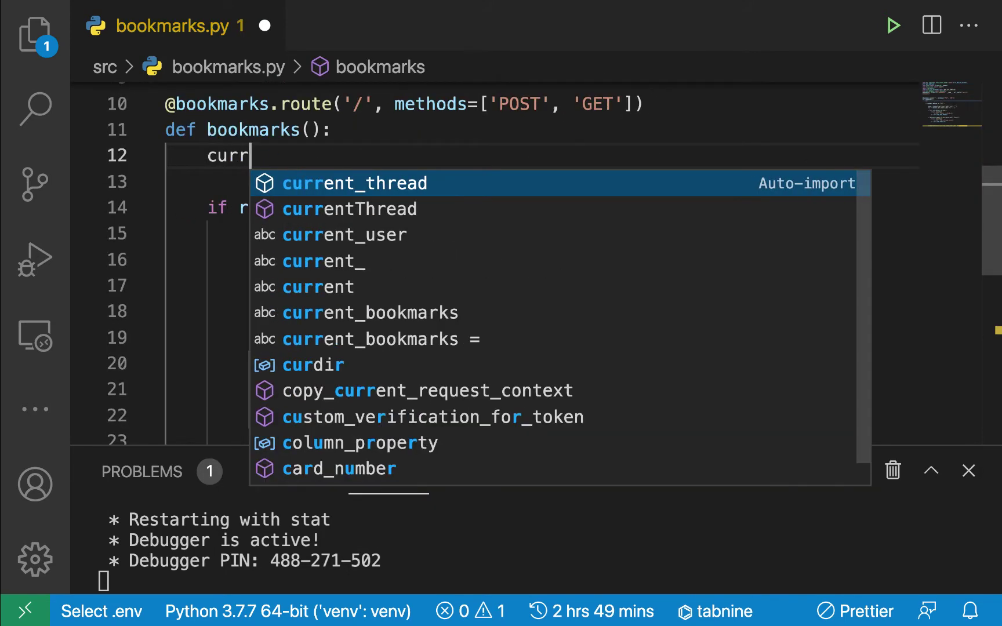
Step: Set current_user = get_jwt_identity() at the start of bookmarks() and save
key("Down")
key("Down")
key("Return")
type("=get")
key("Return")
type("()")
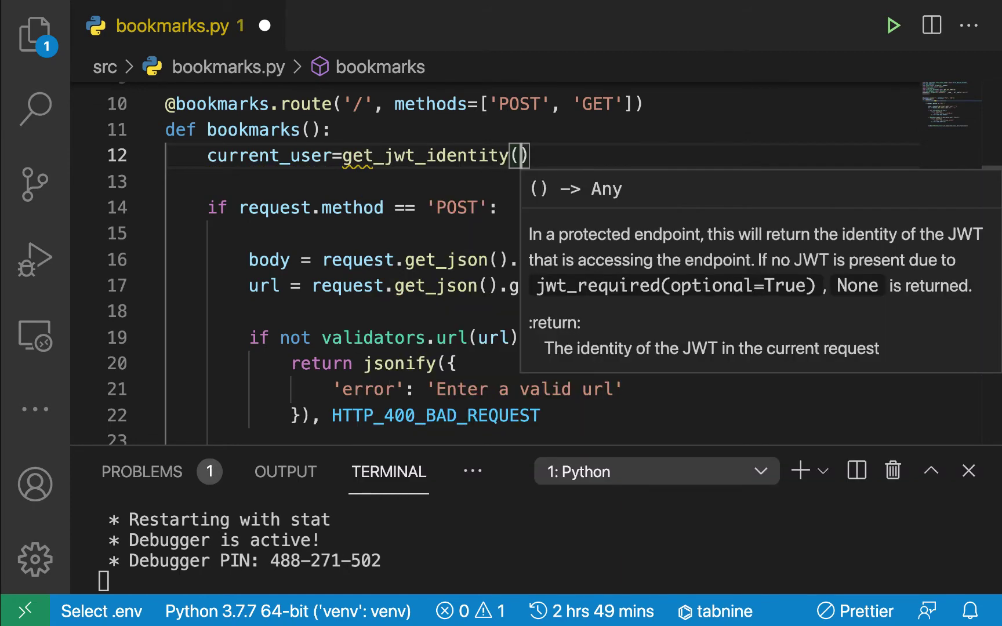
key("ctrl+s")
double_click(269, 156)
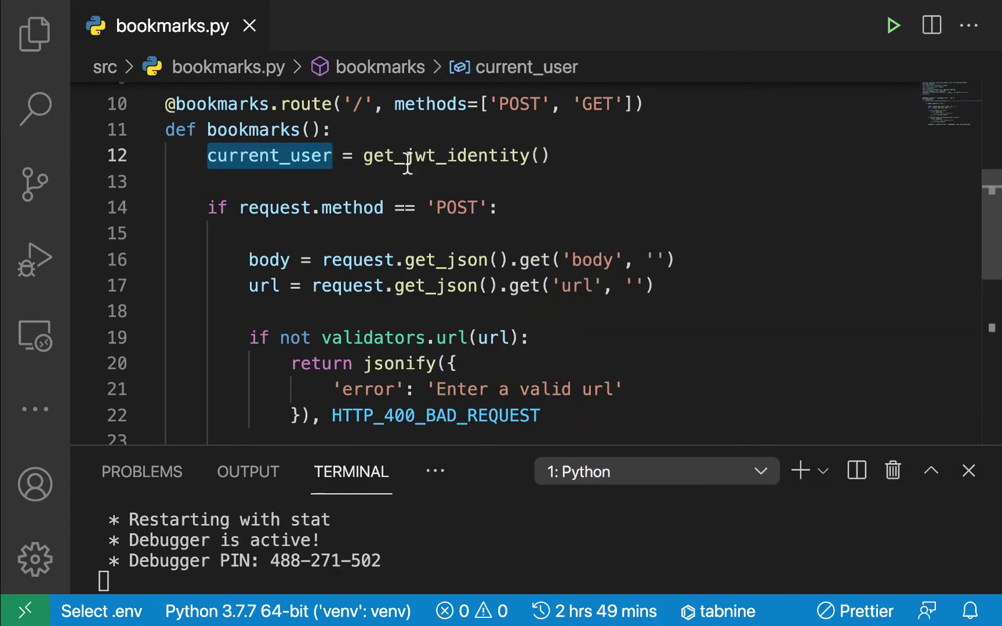
left_click(686, 103)
key("Return")
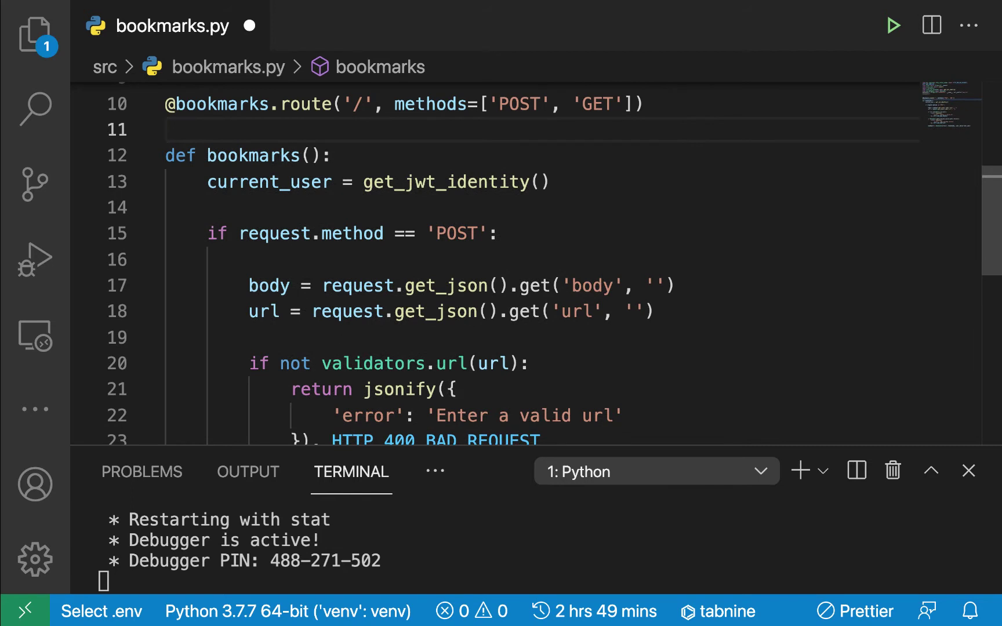
scroll(501, 258, "up", 2)
type("@")
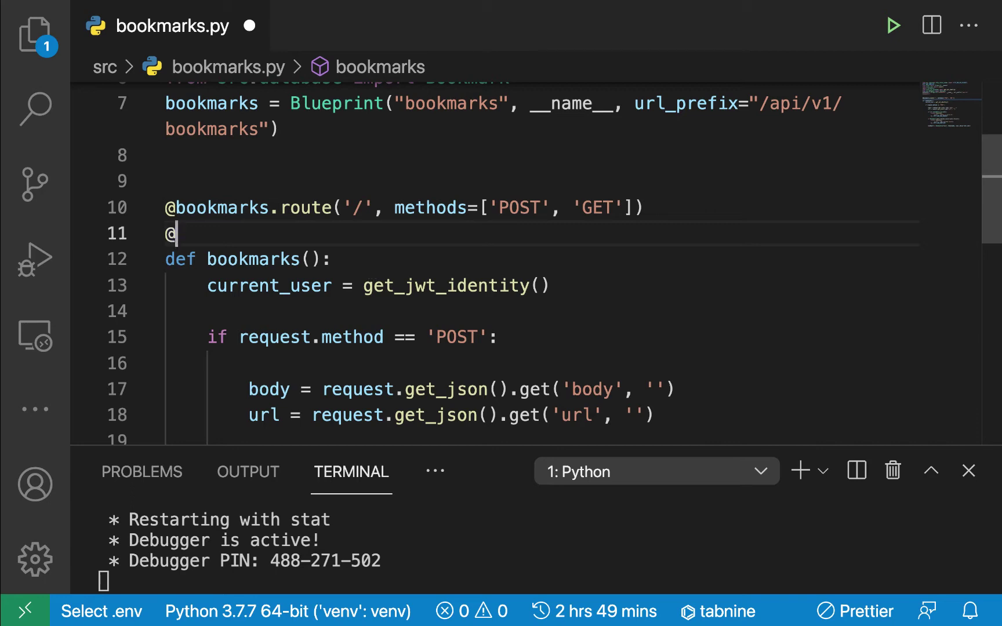
type("jw")
key("Return")
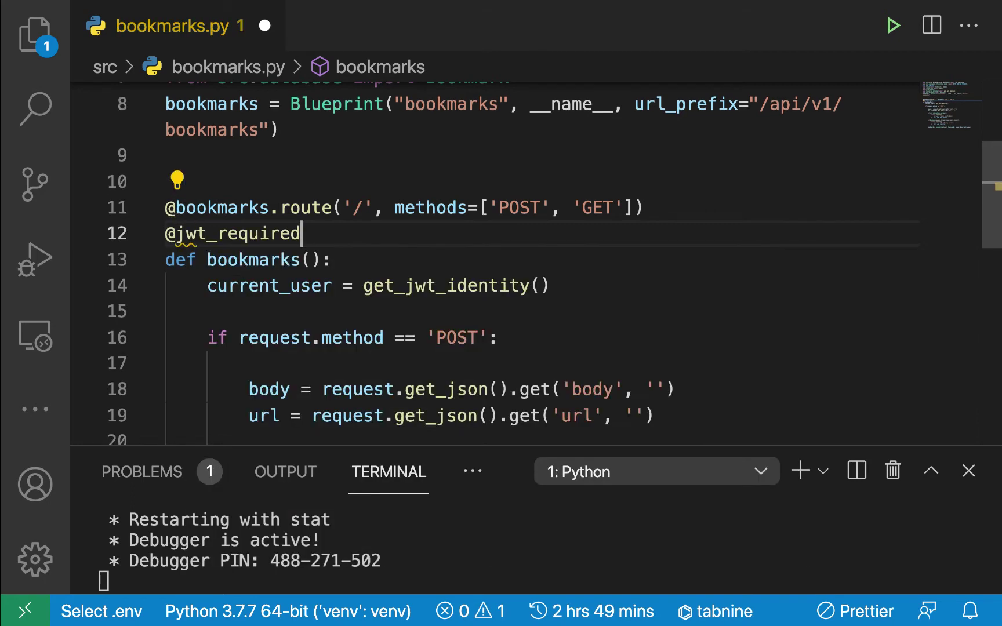
key("ctrl+s")
scroll(501, 259, "up", 5)
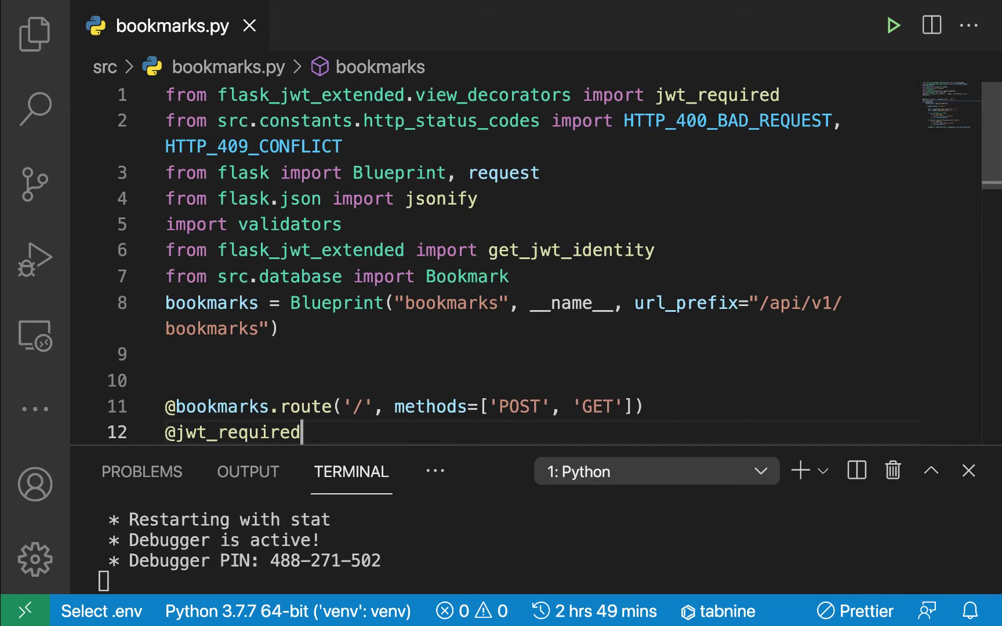
double_click(677, 253)
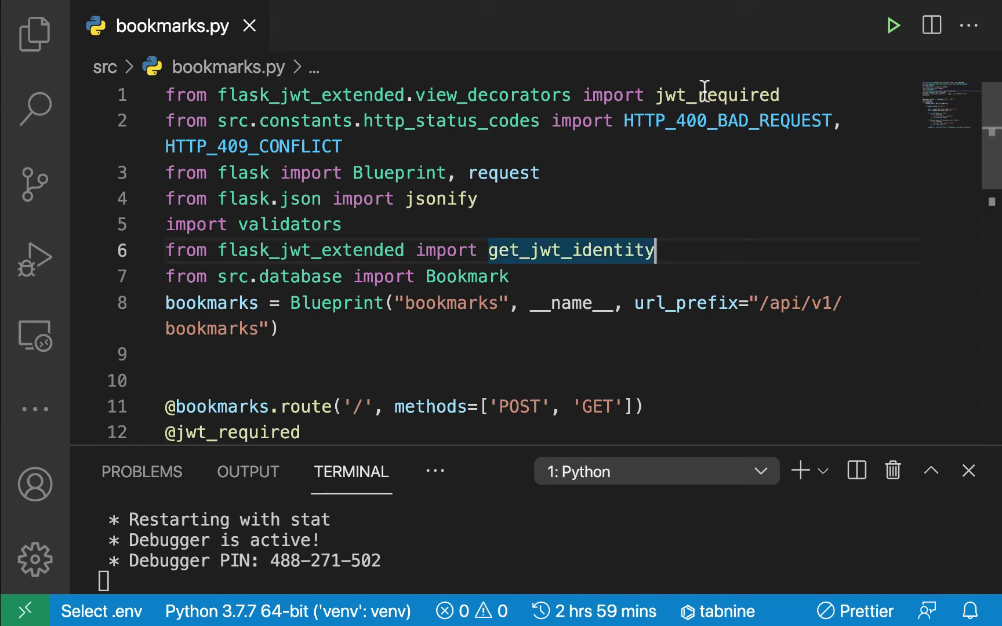
mouse_move(561, 303)
scroll(540, 301, "down", 5)
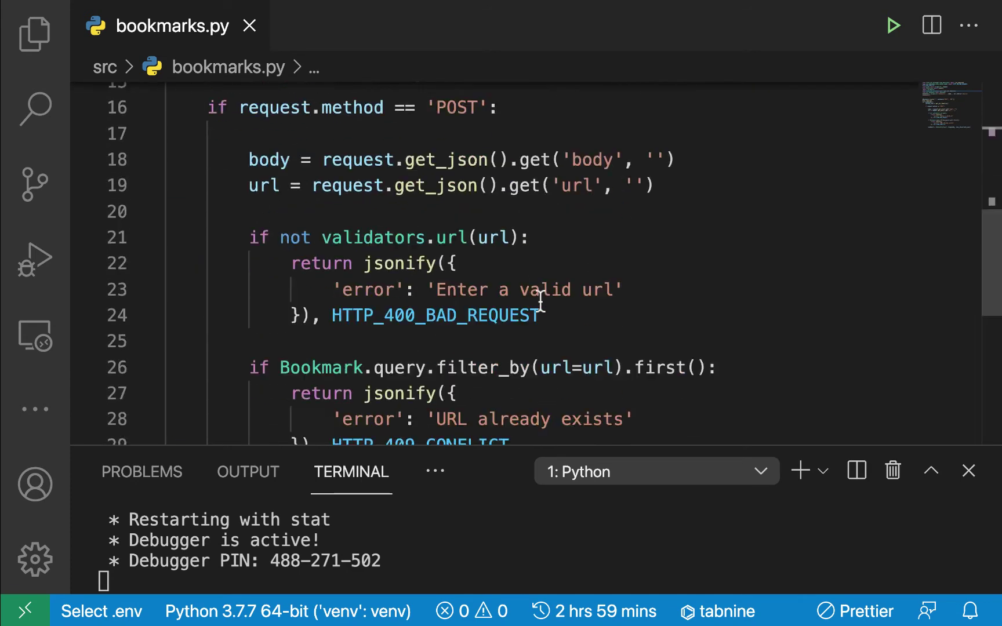
scroll(540, 301, "down", 3)
scroll(540, 301, "down", 1)
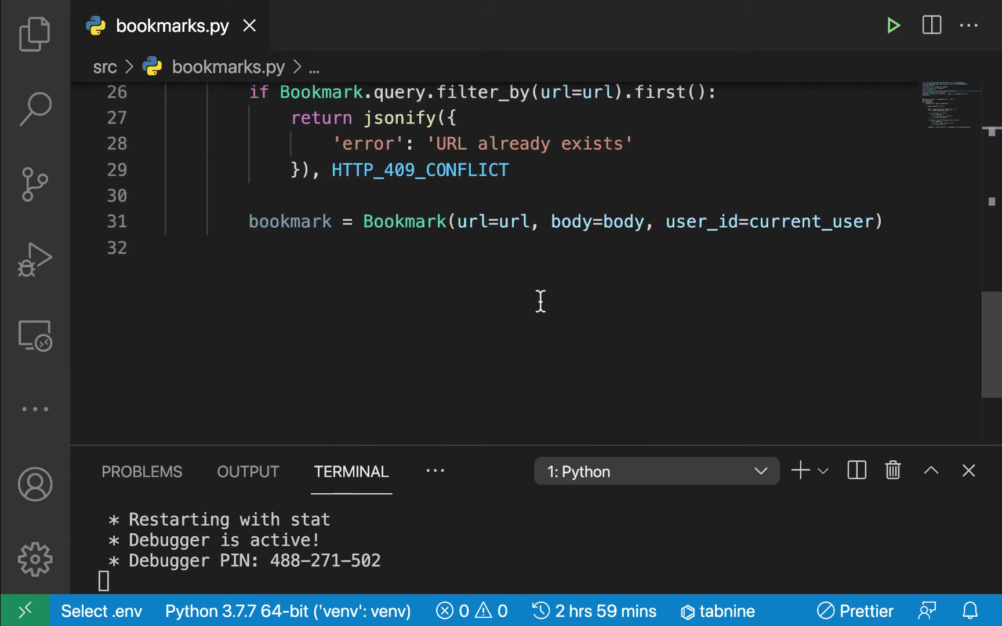
left_click(890, 221)
key("Return")
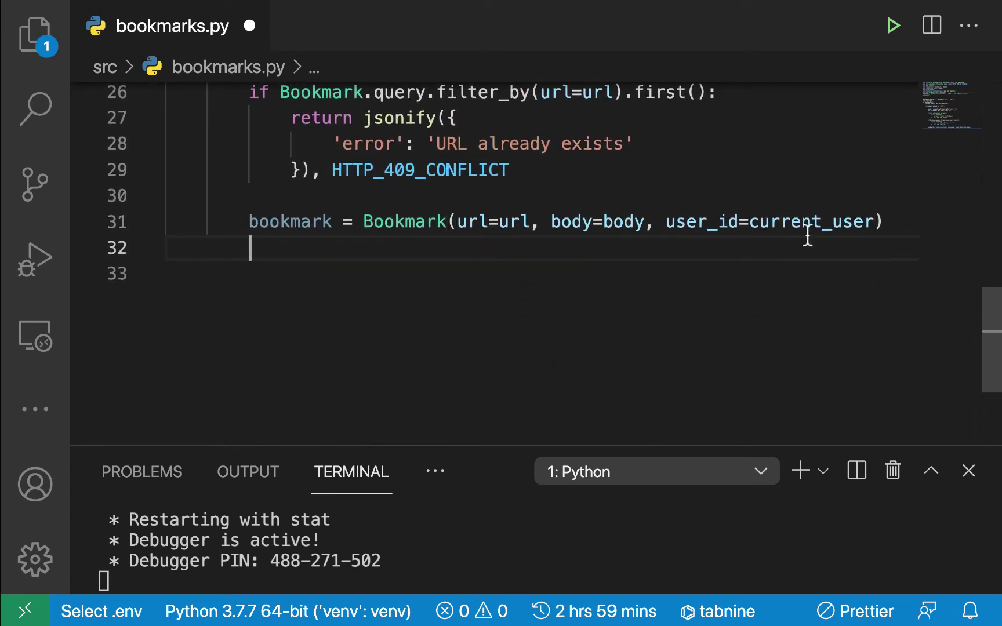
scroll(784, 257, "up", 10)
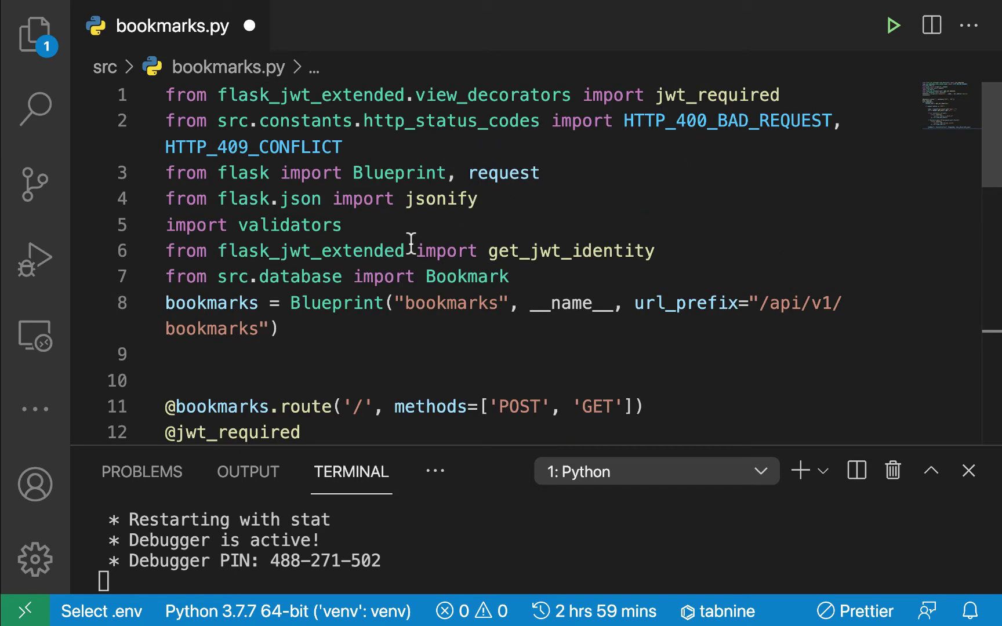
Step: Extend the Bookmark import line, then add db.session.add(bookmark) after the Bookmark creation
left_click(529, 276)
type(",b")
key("BackSpace")
type("db")
scroll(539, 240, "down", 1)
scroll(539, 240, "down", 7)
scroll(540, 239, "down", 1)
left_click(897, 211)
key("Return")
type("db.s")
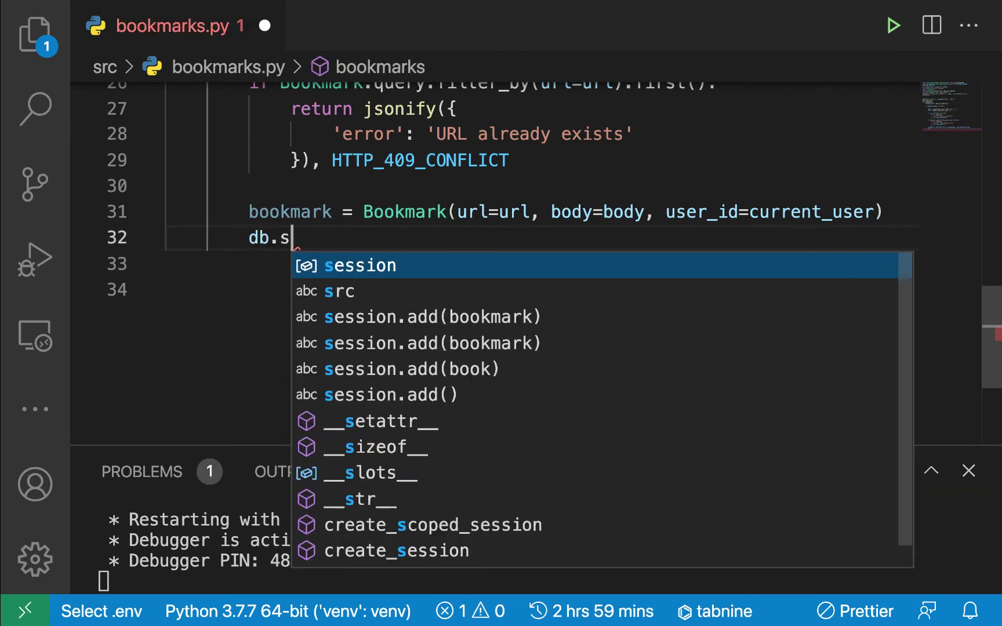
type("ee")
key("BackSpace")
key("Tab")
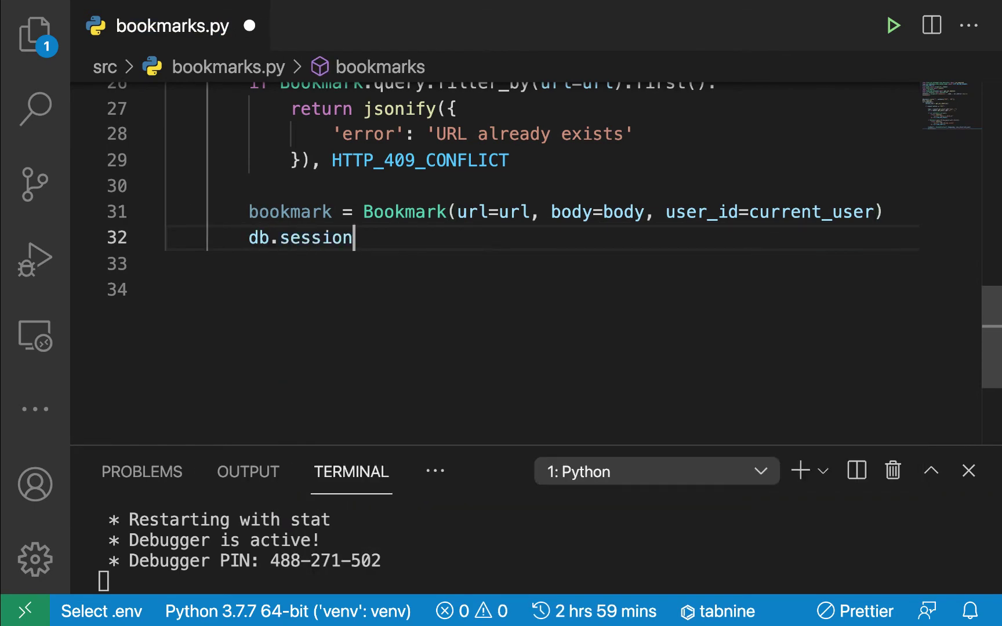
type(".a")
key("Tab")
type("(")
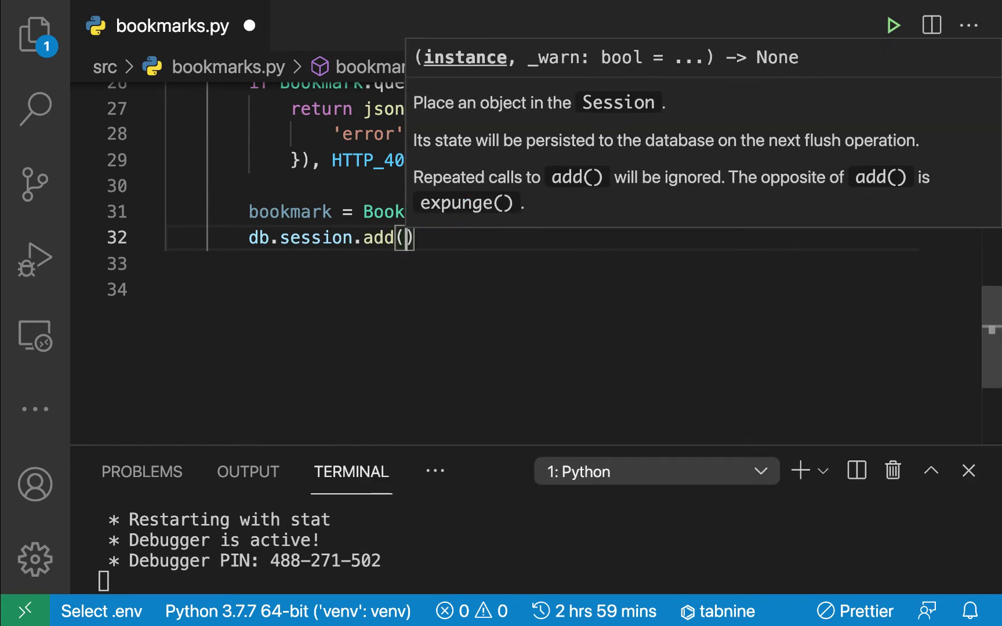
type("book")
key("Tab")
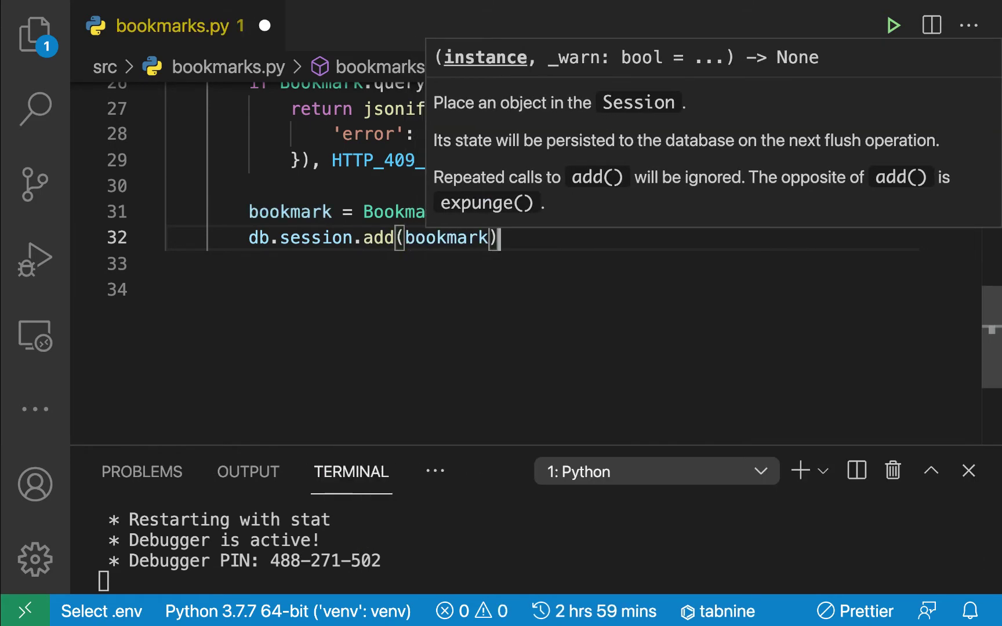
key("Return")
type("db")
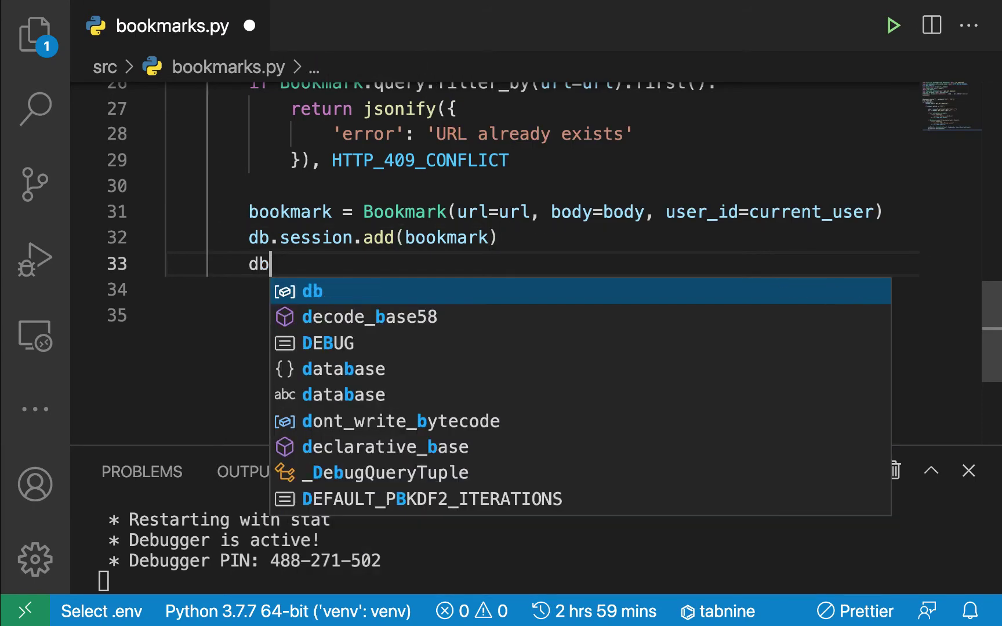
type(".s")
Step: Add db.session.commit() and save bookmarks.py
key("Tab")
type(".com")
key("Tab")
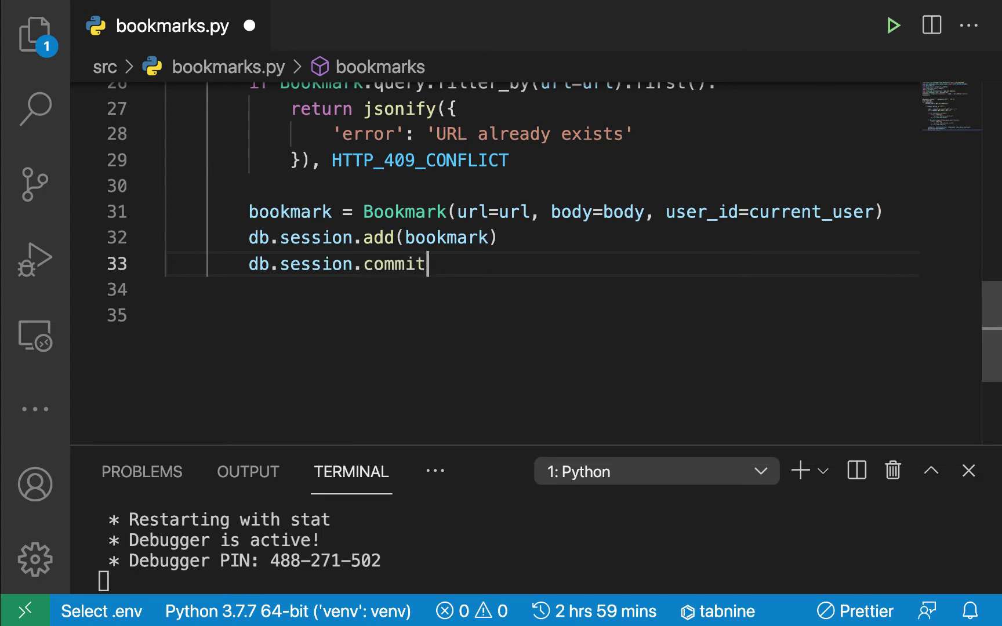
type("()")
key("ctrl+s")
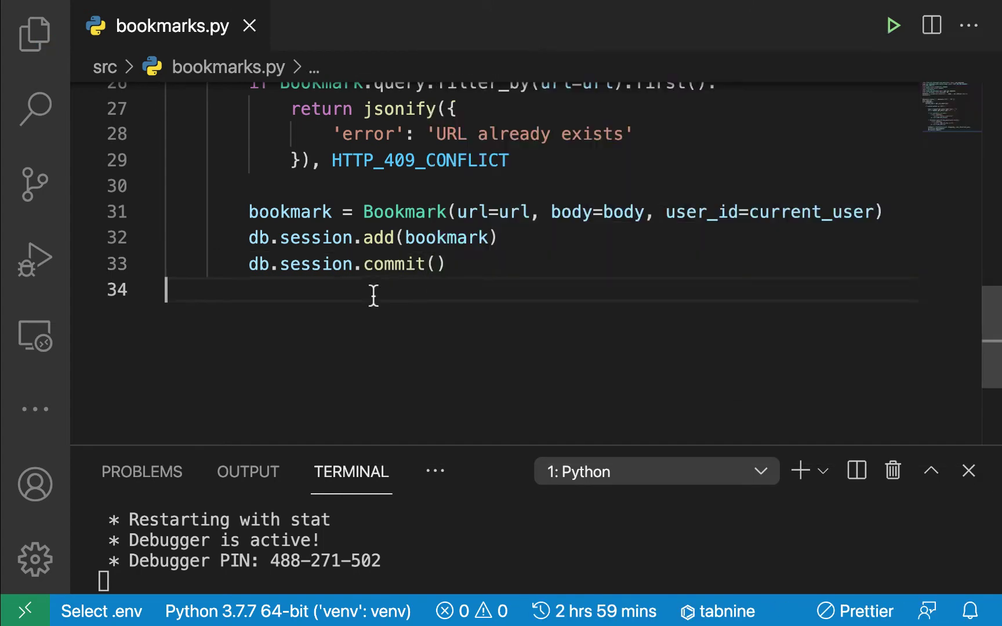
left_click(469, 264)
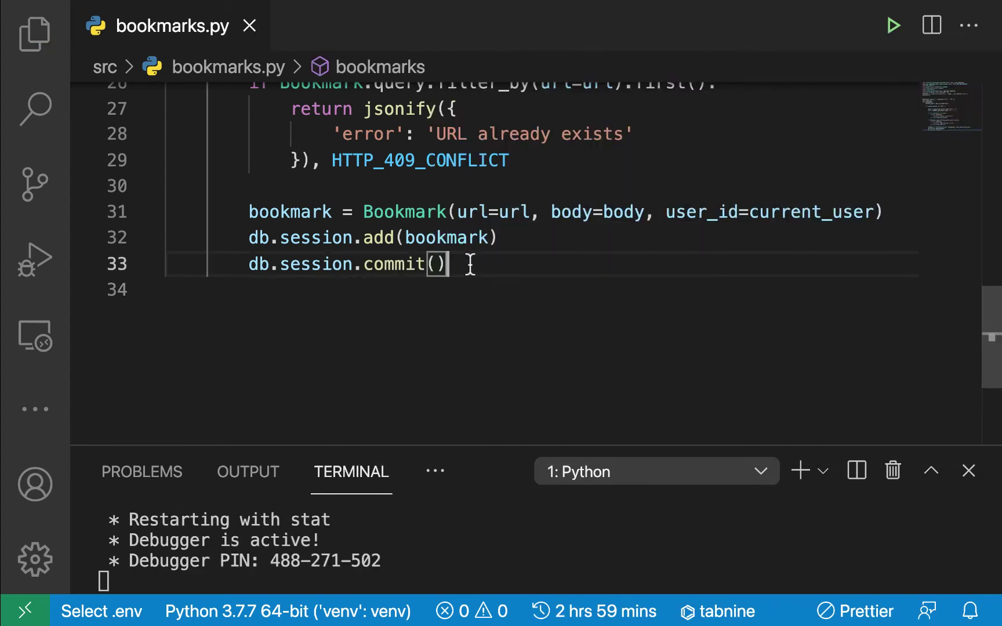
Step: Add a return jsonify({ }) statement after the commit, with its braces on separate lines
key("Return")
key("Return")
key("Return")
type("return ")
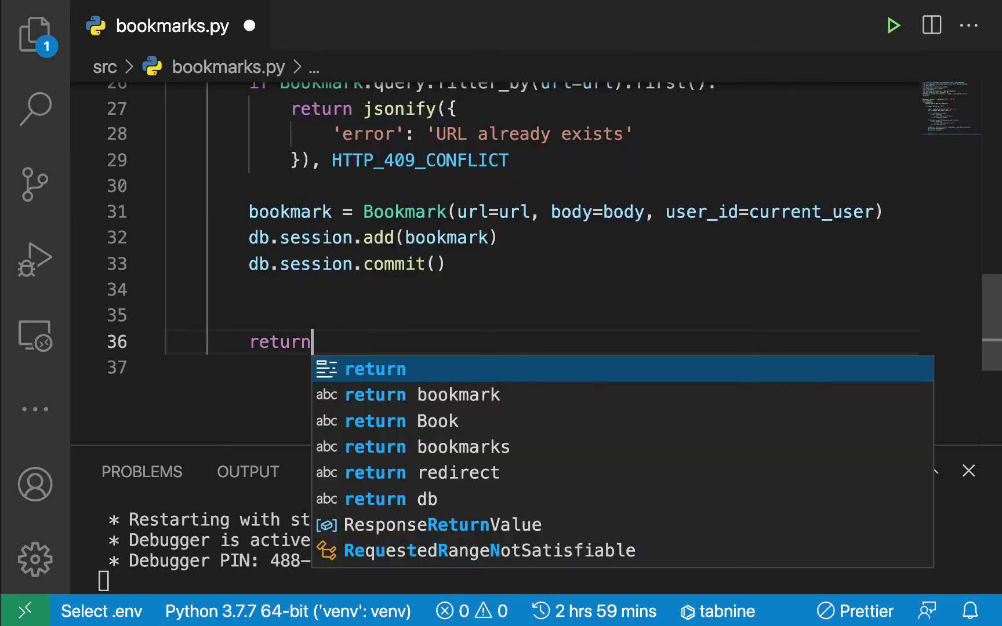
type("{")
key("Return")
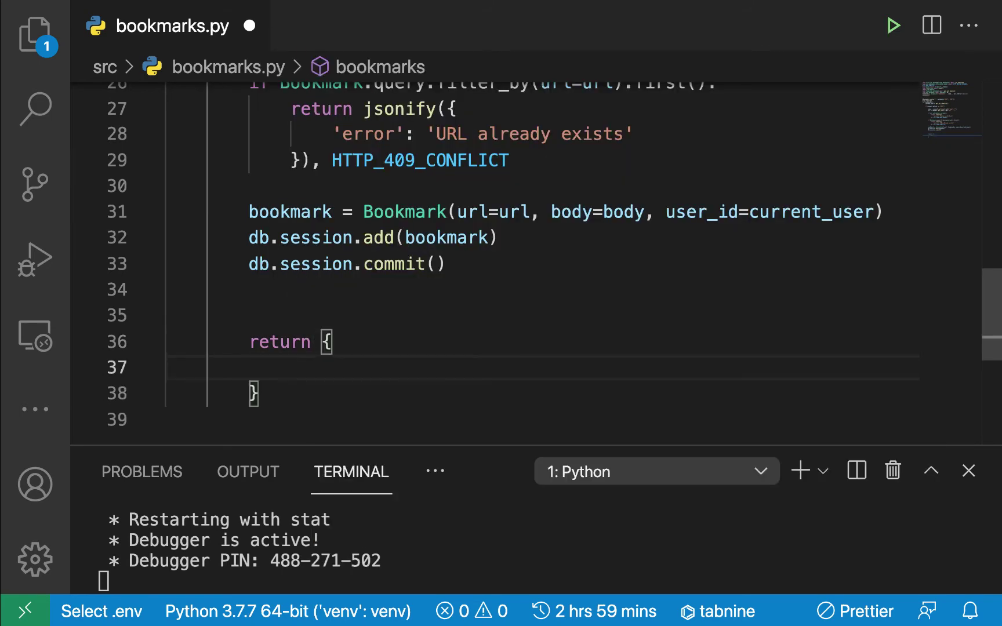
left_click_drag(270, 393, 323, 342)
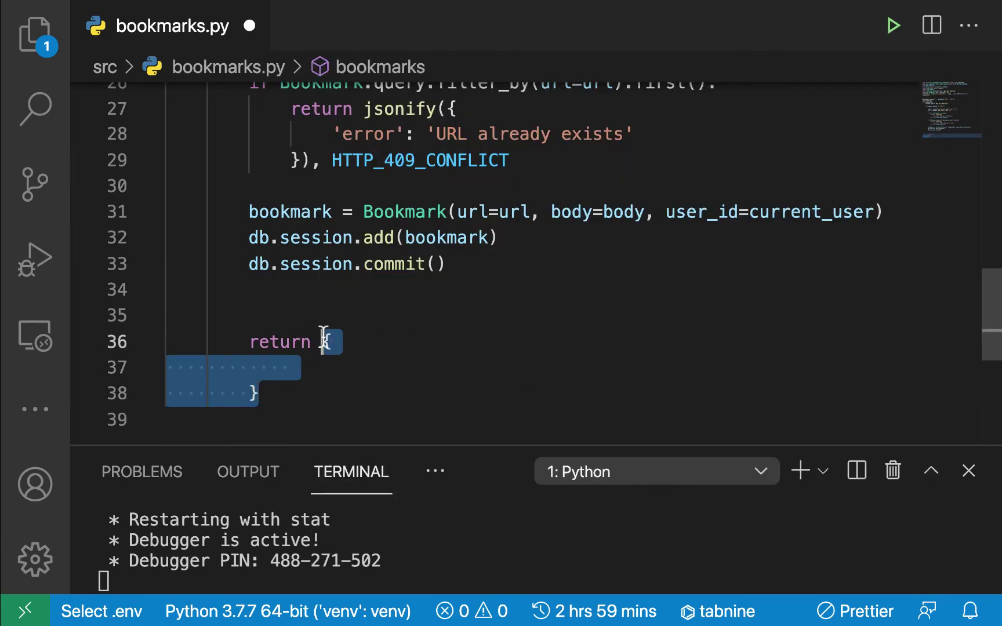
type("jao")
key("BackSpace")
key("BackSpace")
type("s")
key("Return")
type("({")
key("Return")
type("{")
key("Return")
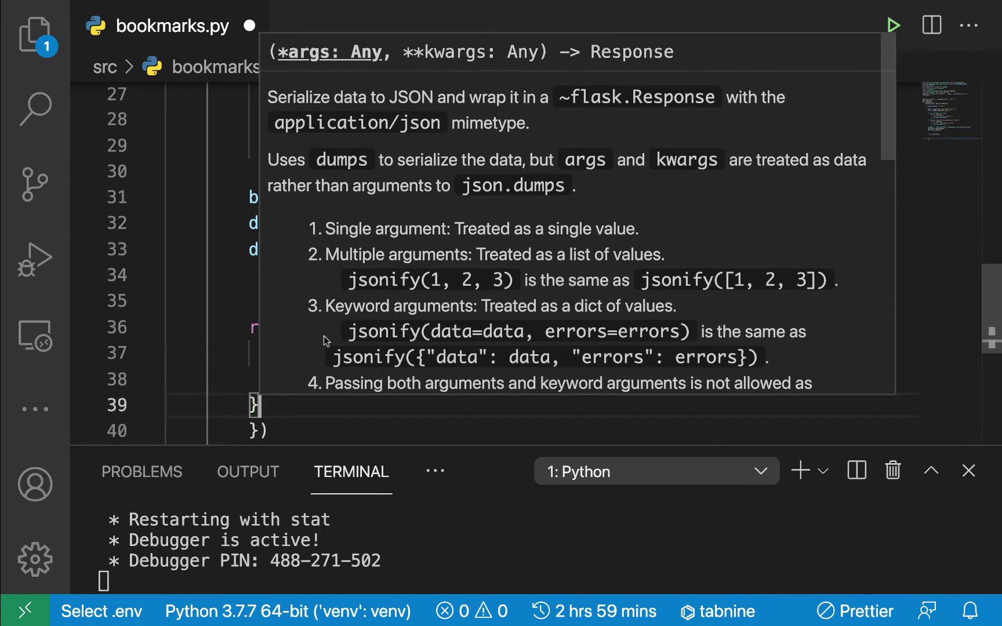
left_click(235, 352)
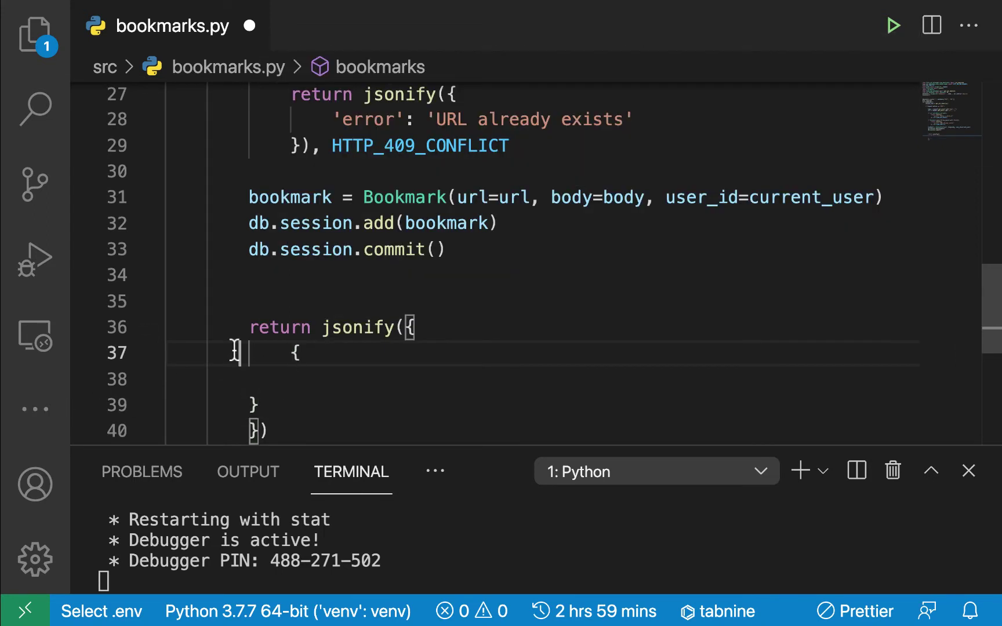
Step: Delete the stray extra opening and closing braces inside the jsonify dictionary
left_click(361, 358)
key("BackSpace")
key("Down")
key("Down")
key("BackSpace")
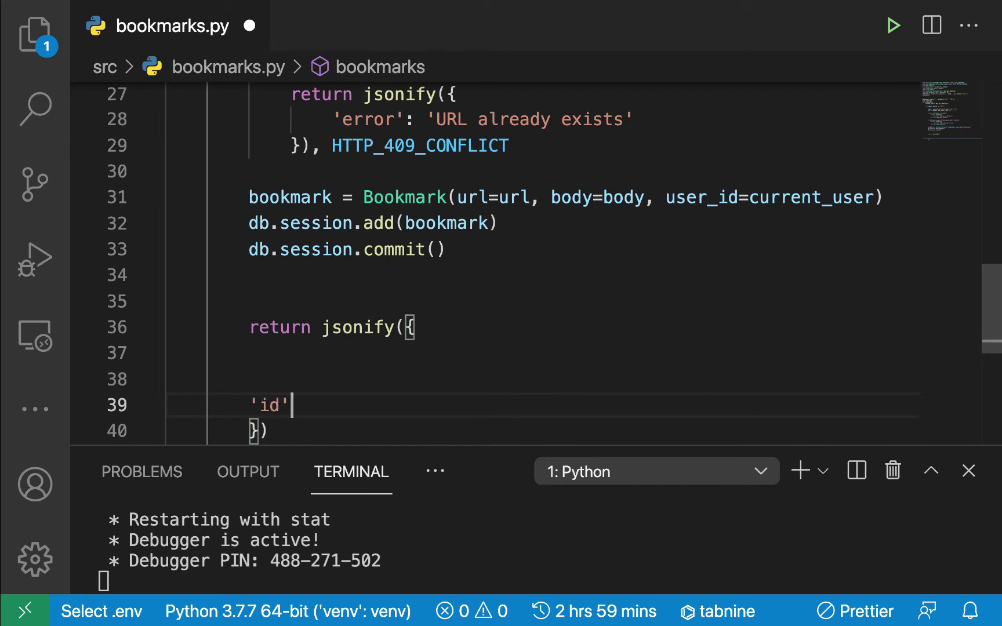
Step: Add a 'url' entry from bookmark.url below the 'id' key
left_click(323, 197)
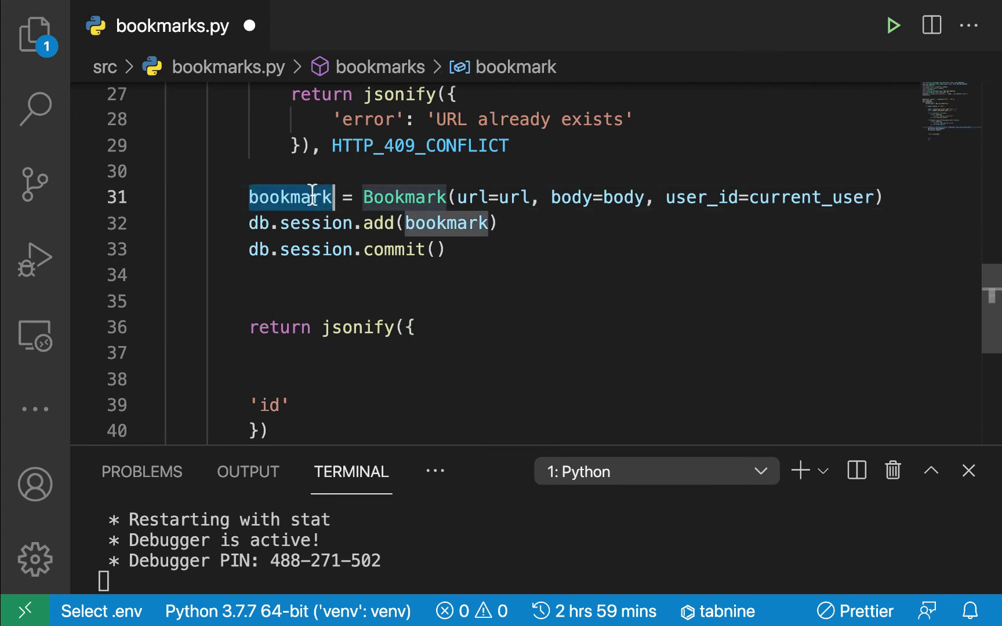
left_click(322, 401)
type(":bookmark")
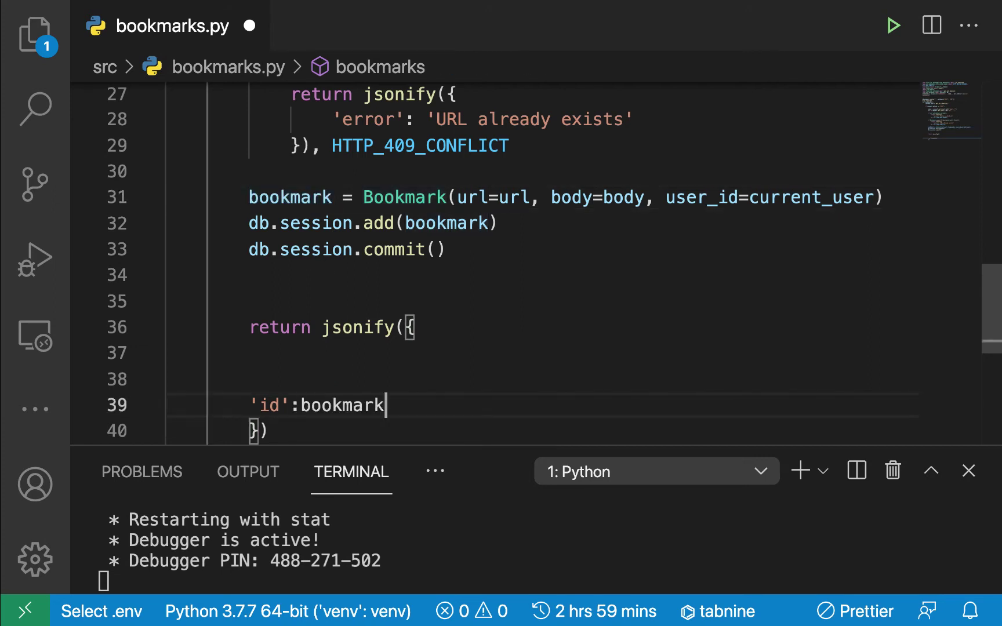
type(".id")
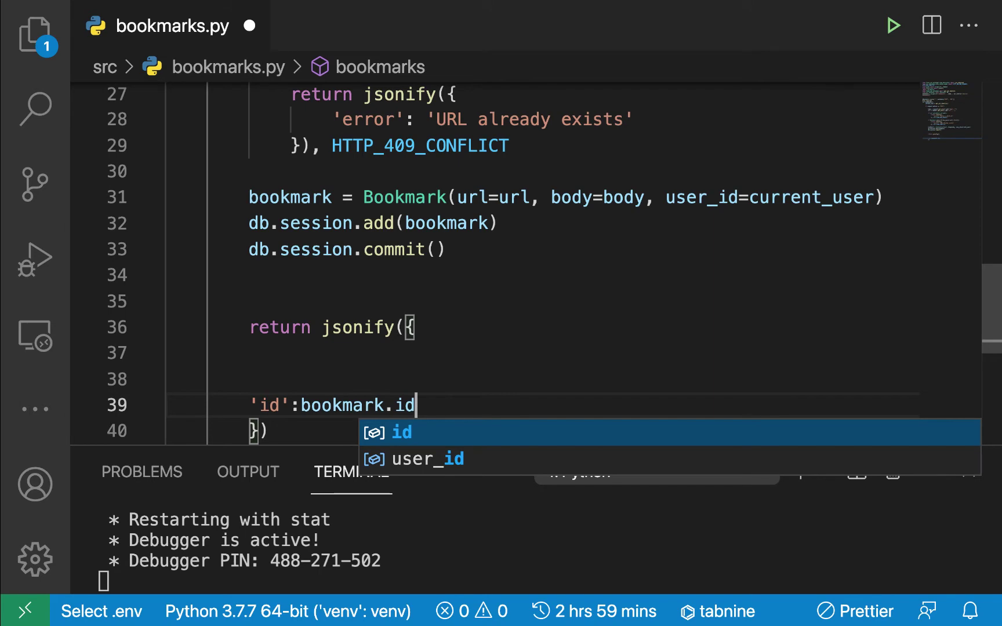
type(",")
left_click(271, 356)
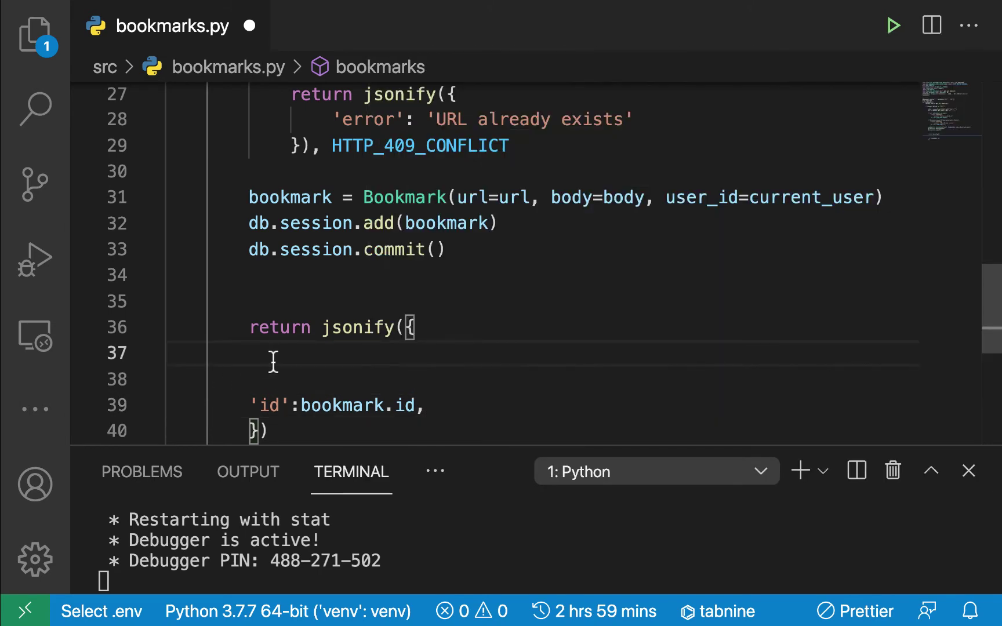
left_click(425, 404)
key("Return")
key("Return")
key("Return")
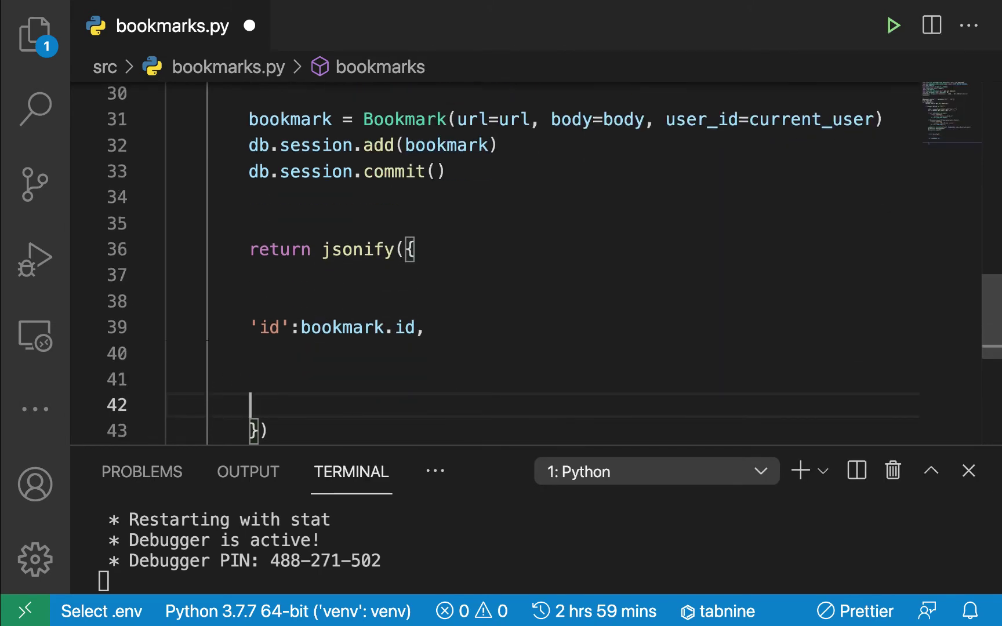
key("Return")
key("Return")
key("Up")
key("Up")
key("Up")
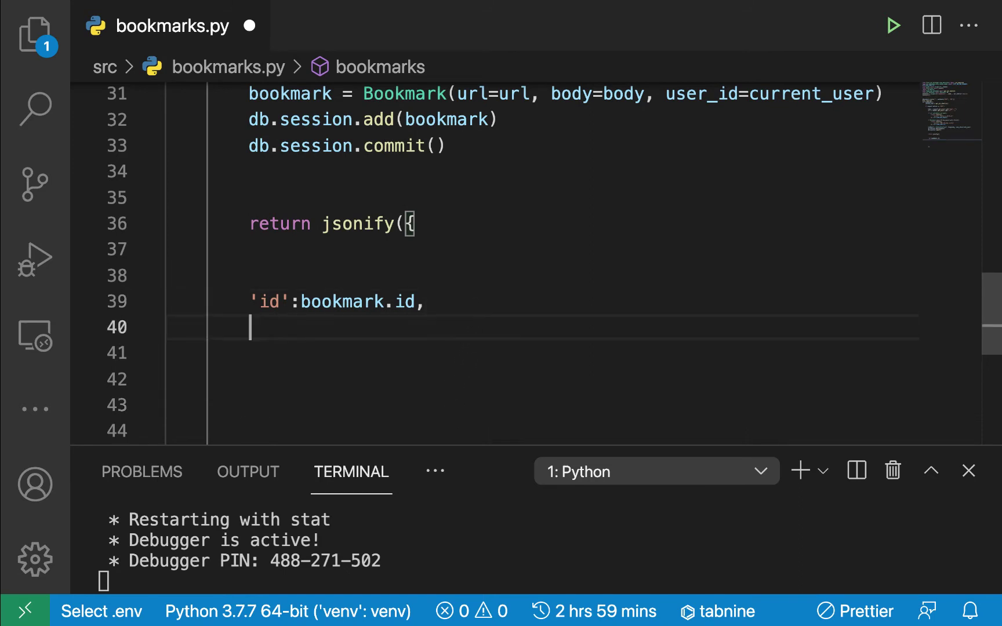
type("url")
type("':")
key("Tab")
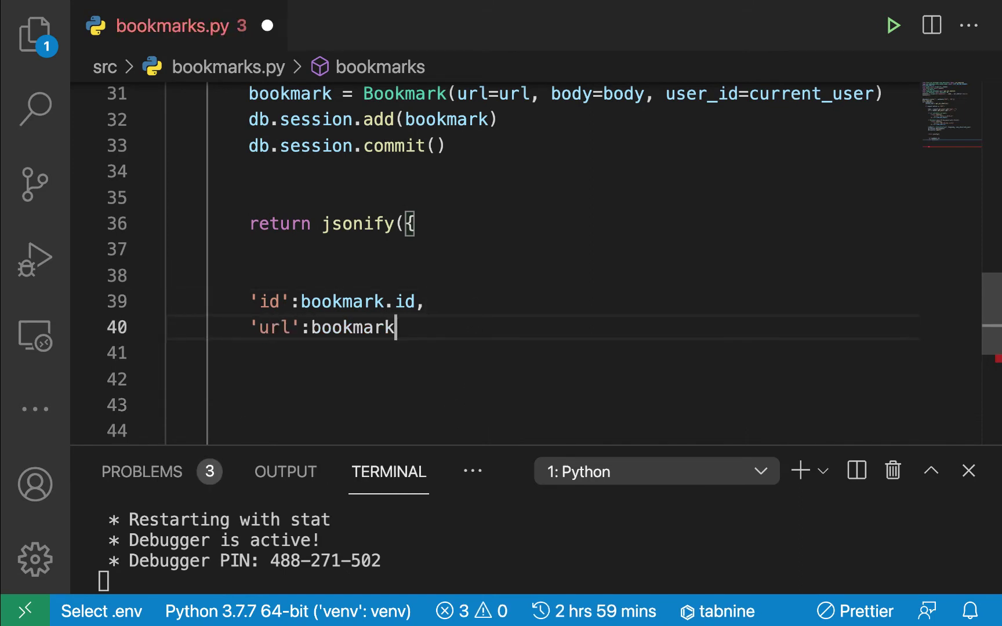
type(".ur")
key("Tab")
type(",")
key("Return")
type("'sho")
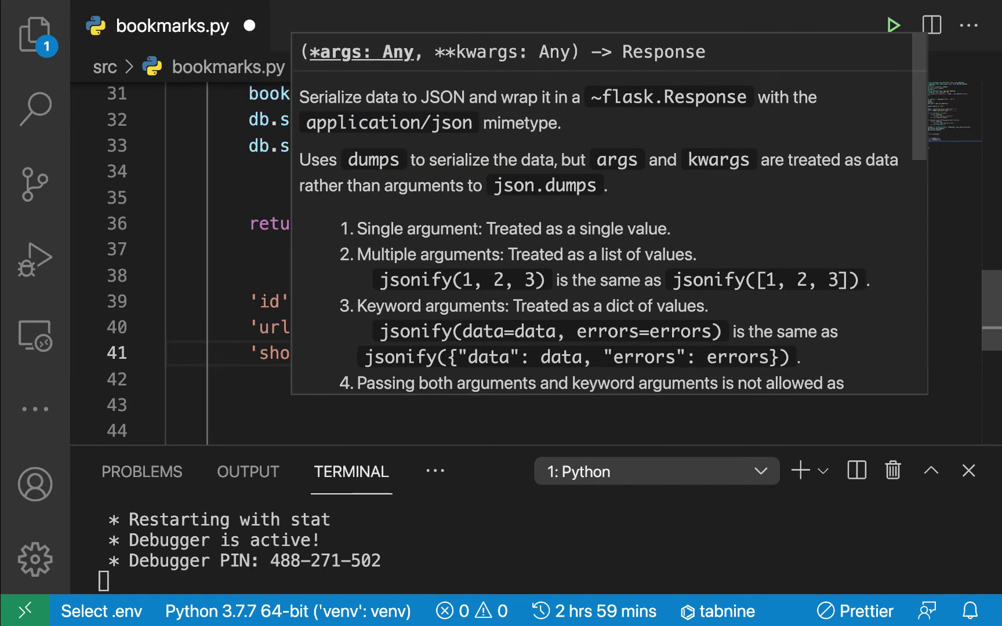
type("rt")
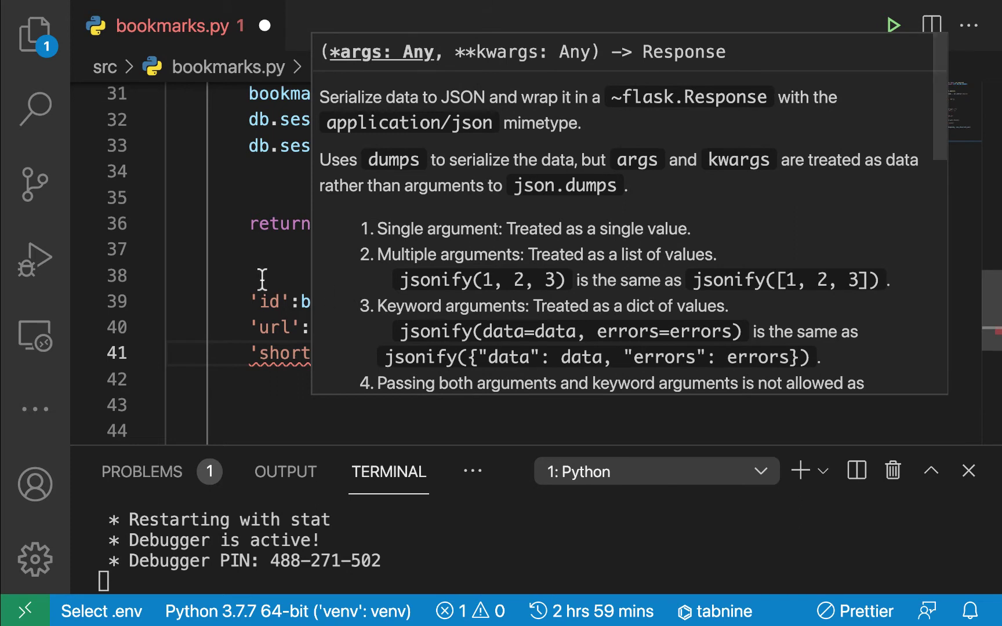
Step: Add a 'short_url' entry from bookmark.short_url to the dictionary
left_click(260, 279)
left_click(313, 354)
type("_url':")
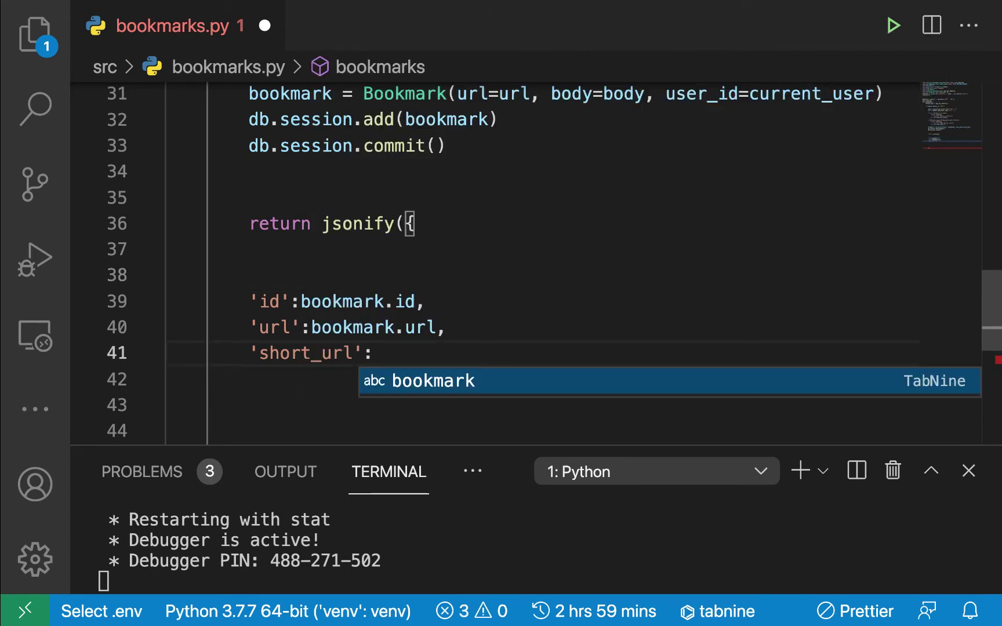
key("Tab")
type(".s")
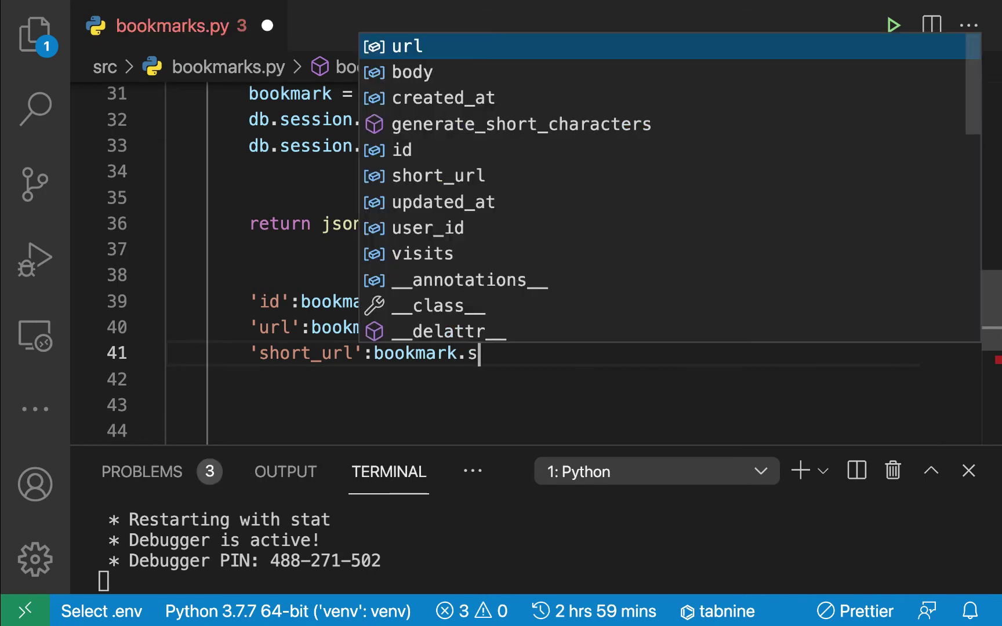
type("h")
key("Tab")
key("Return")
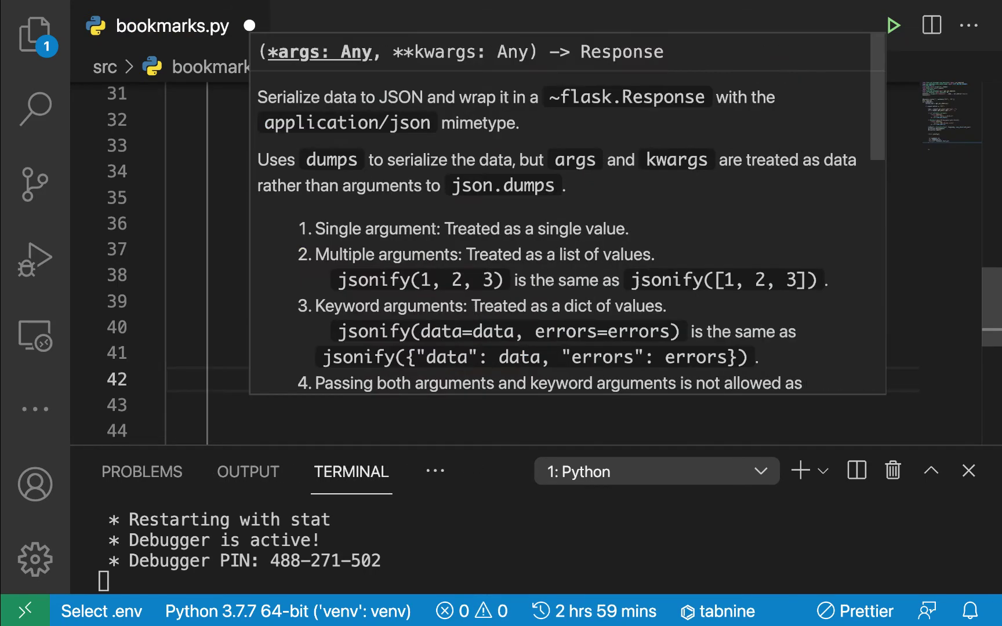
Step: Add the visit, body and created_at entries below short_url
left_click(286, 425)
scroll(416, 347, "down", 1)
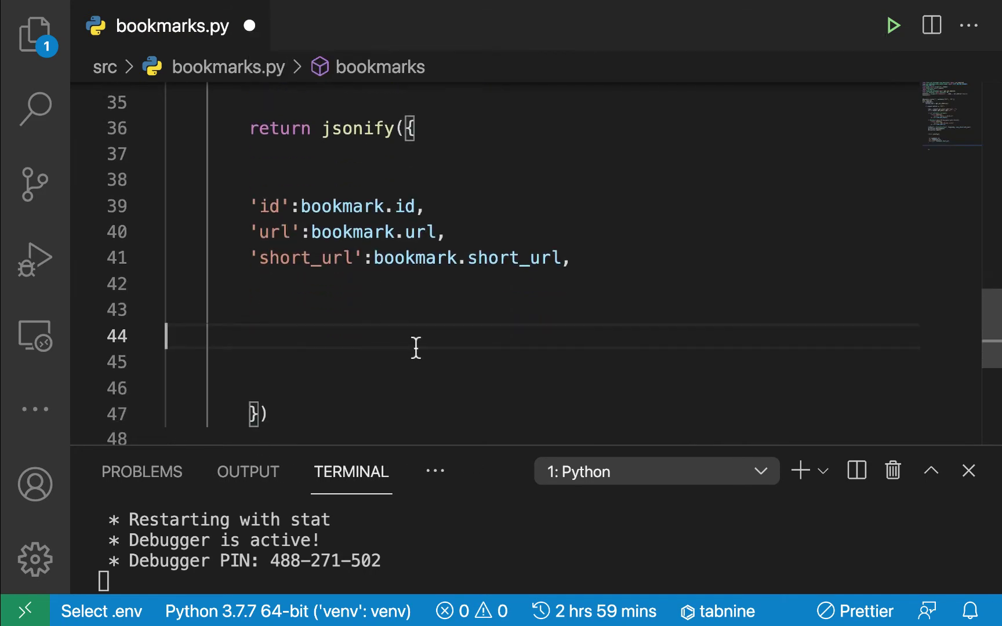
left_click(599, 264)
key("Return")
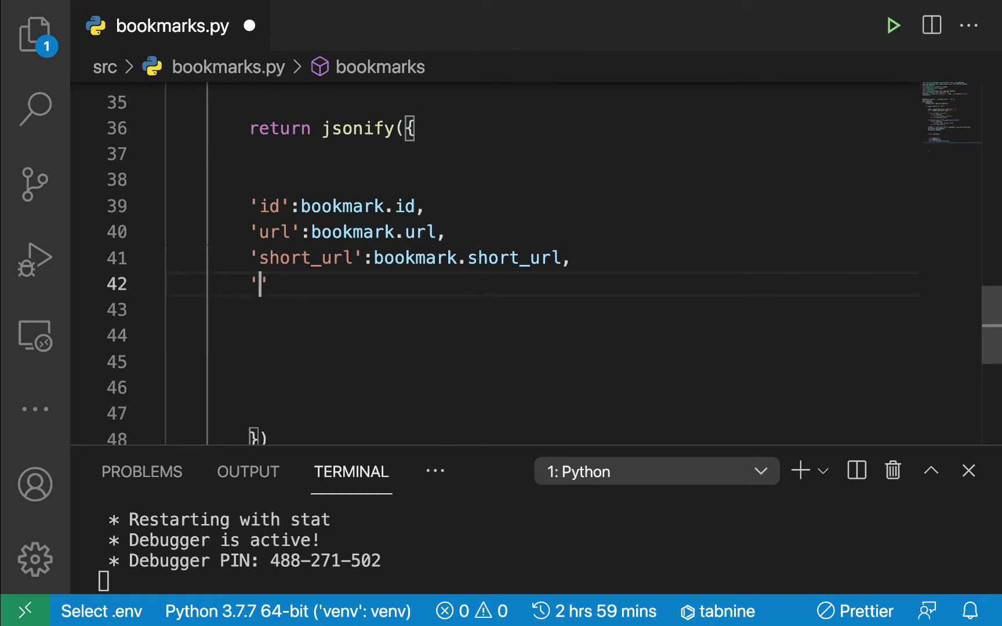
type("isit':b")
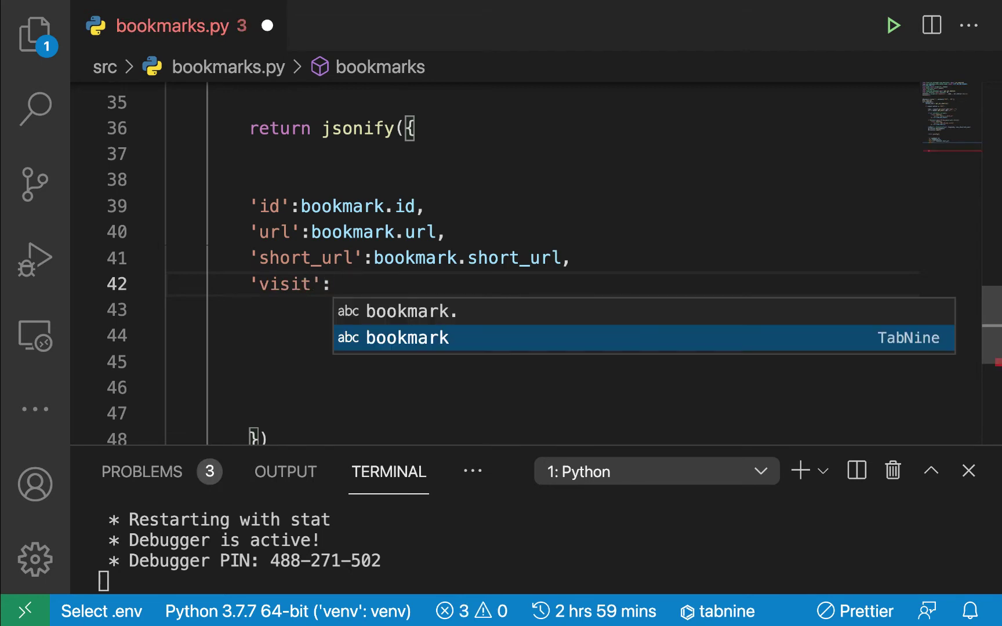
type("ookmark.visits,")
key("Return")
type("'")
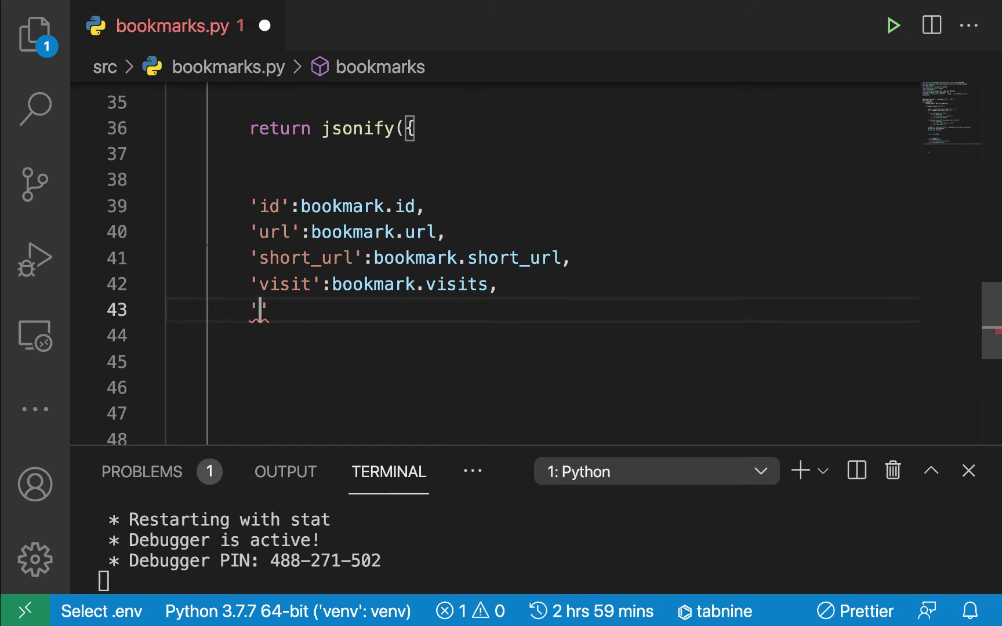
type("body':bookmark")
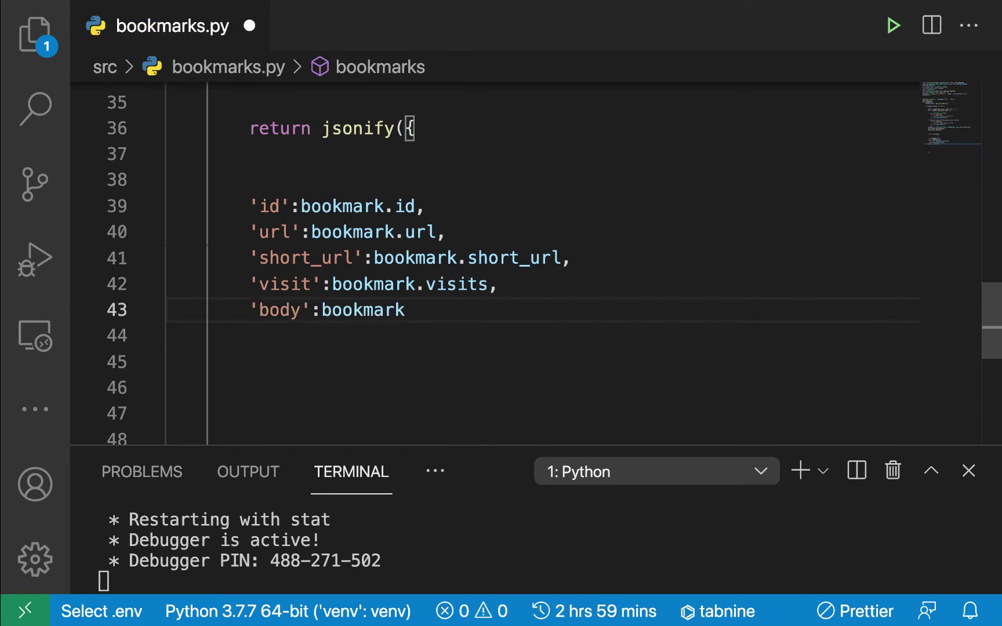
type(".body")
key("Return")
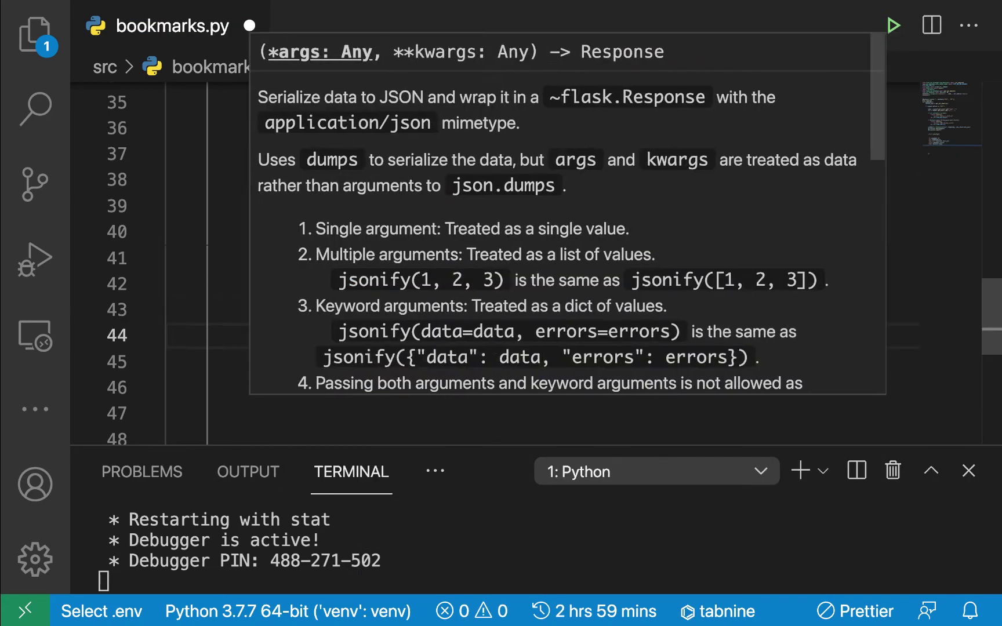
type("'created_at':bookmark.c")
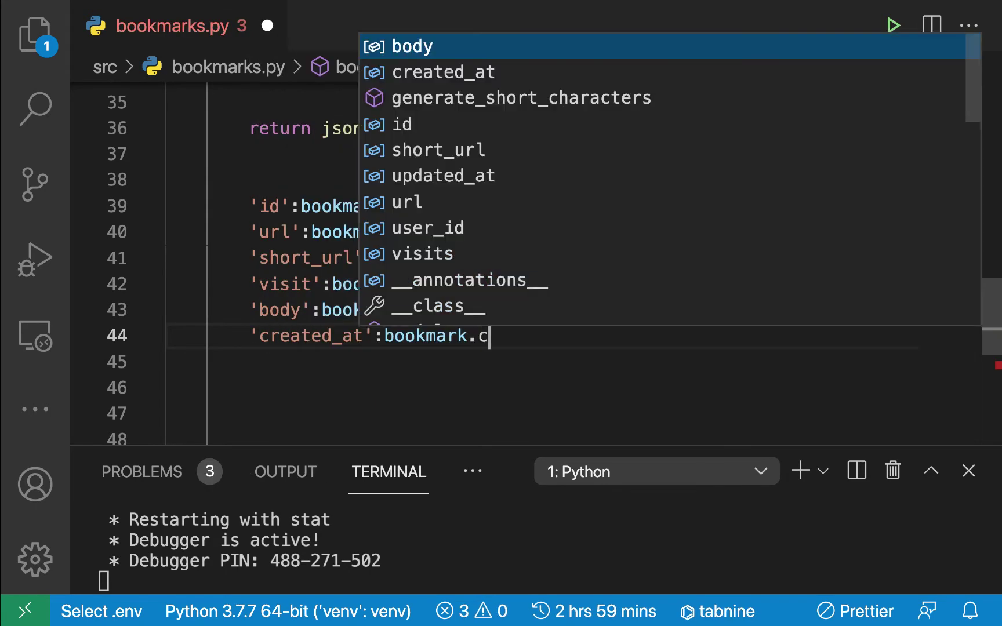
type("r")
key("Tab")
type(",")
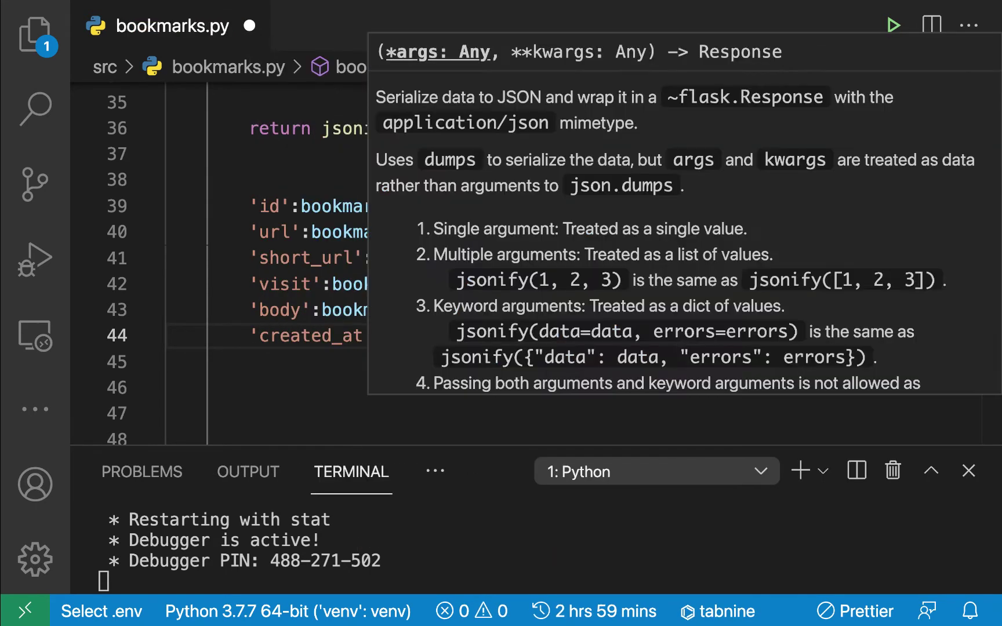
Step: Duplicate the created_at line, rename the copy to updated_at, and save
left_click(301, 335)
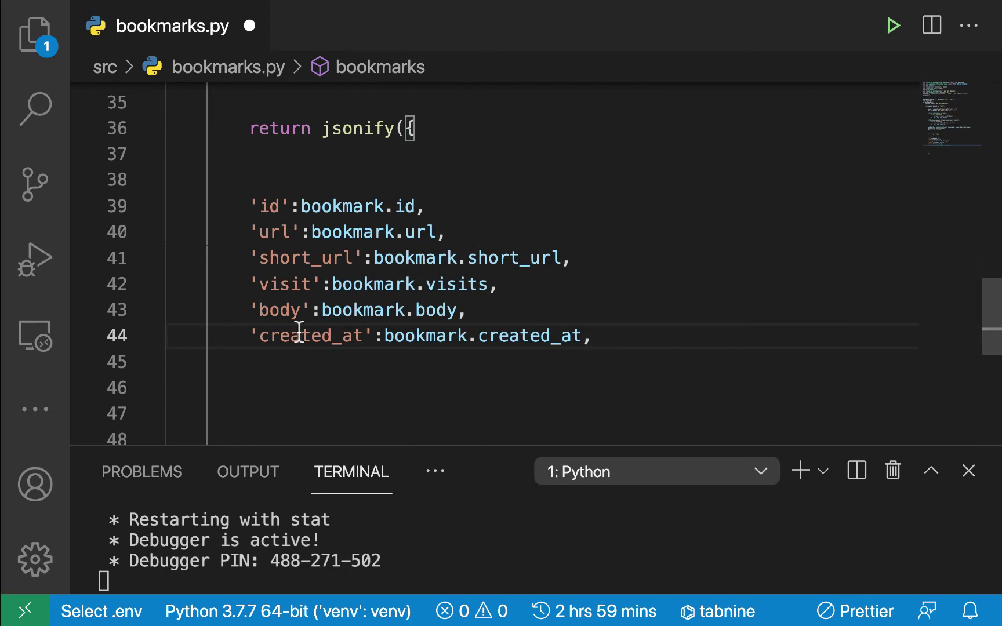
key("alt+shift+Down")
double_click(304, 362)
key("super+d")
key("Left")
key("Right")
key("Right")
key("Right")
key("BackSpace")
key("BackSpace")
key("BackSpace")
key("BackSpace")
type("upda")
key("super+s")
Step: Delete the blank lines inside jsonify and return HTTP_201_CREATED as the status
left_click(363, 154)
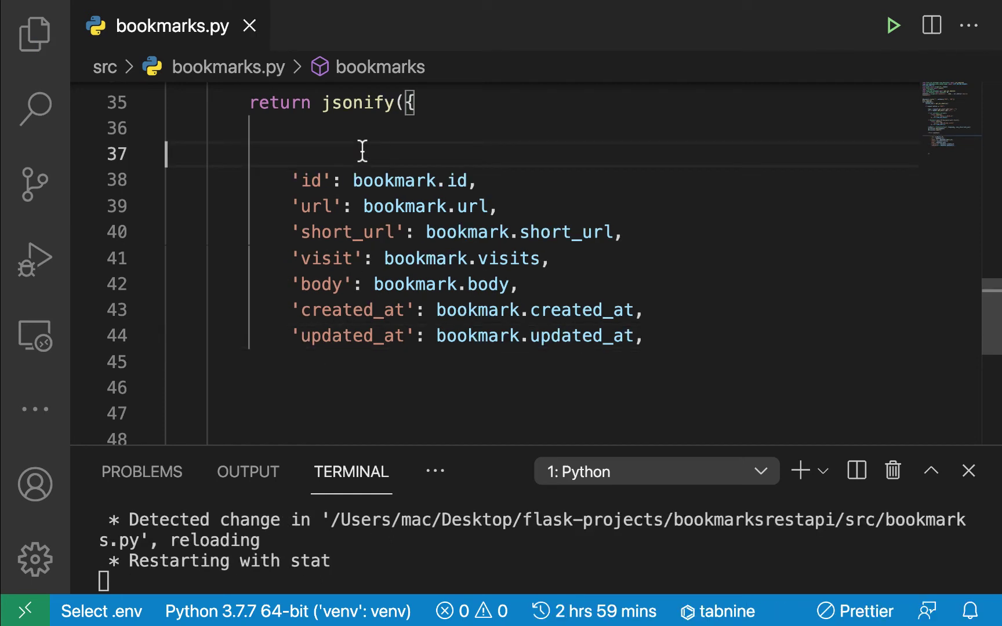
key("BackSpace")
key("BackSpace")
scroll(294, 404, "down", 1)
left_click(294, 404)
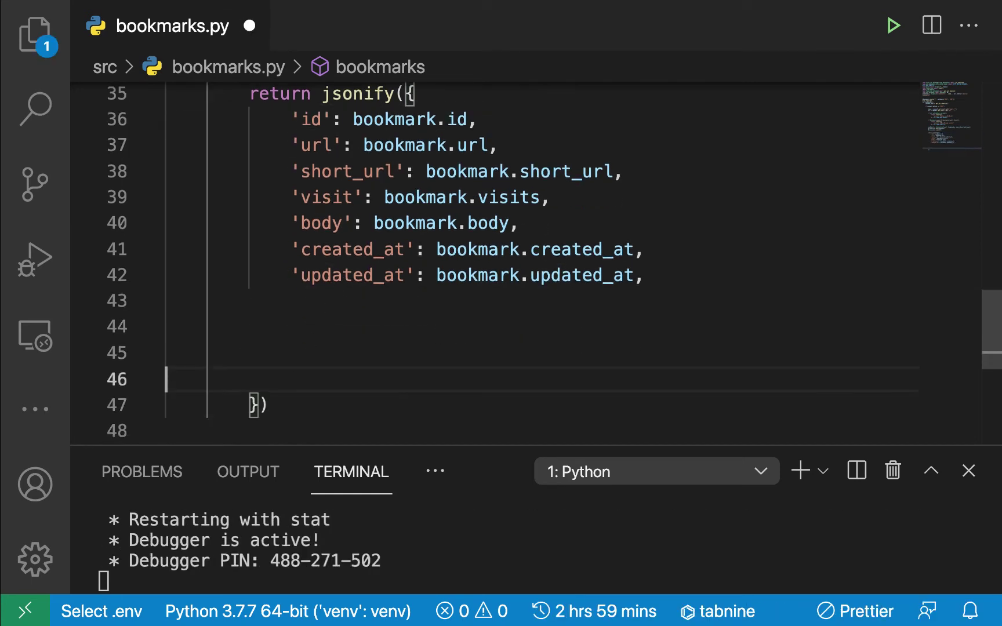
key("BackSpace")
key("BackSpace")
key("BackSpace")
key("BackSpace")
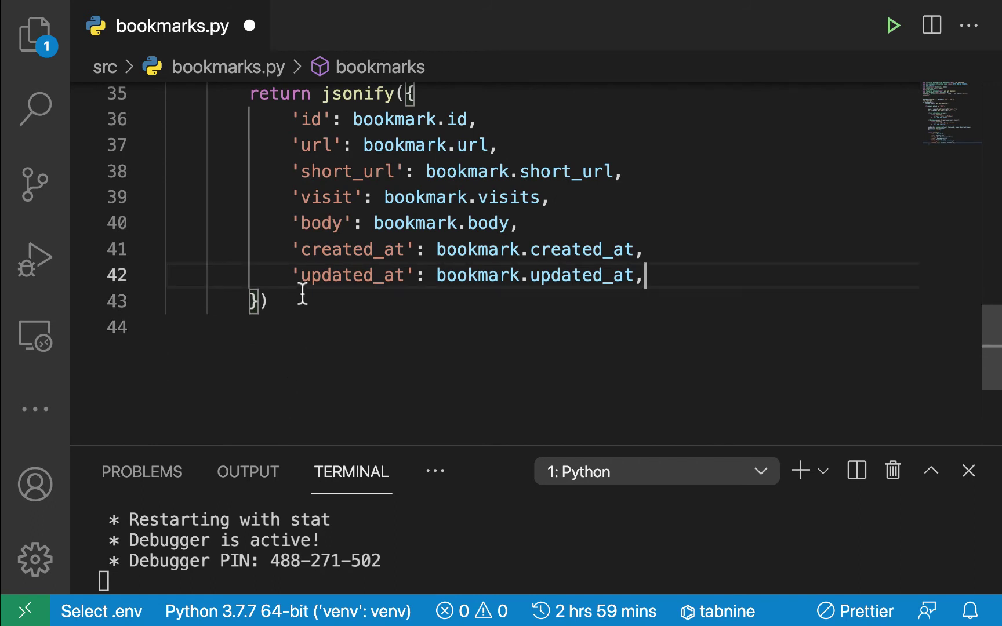
left_click(298, 301)
type(",HTTP_")
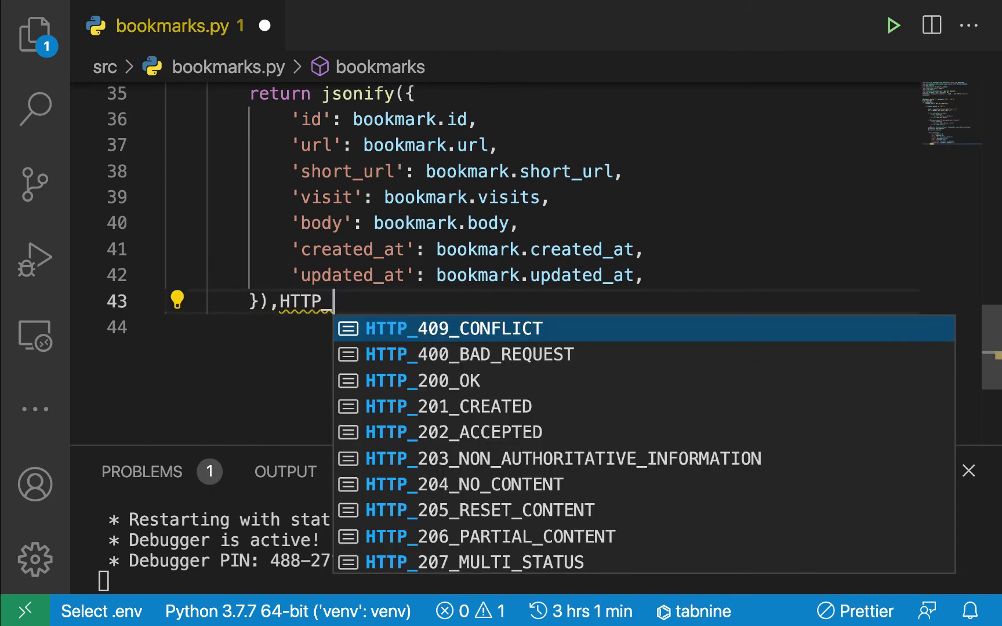
type("201")
key("Return")
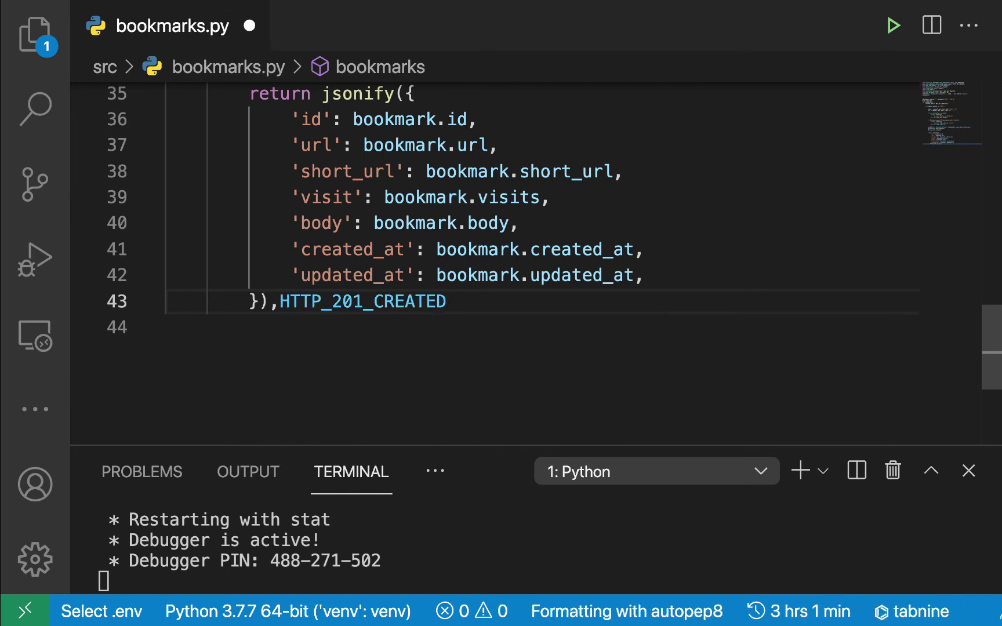
Step: Save bookmarks.py
key("ctrl+s")
scroll(501, 258, "up", 10)
scroll(501, 259, "down", 3)
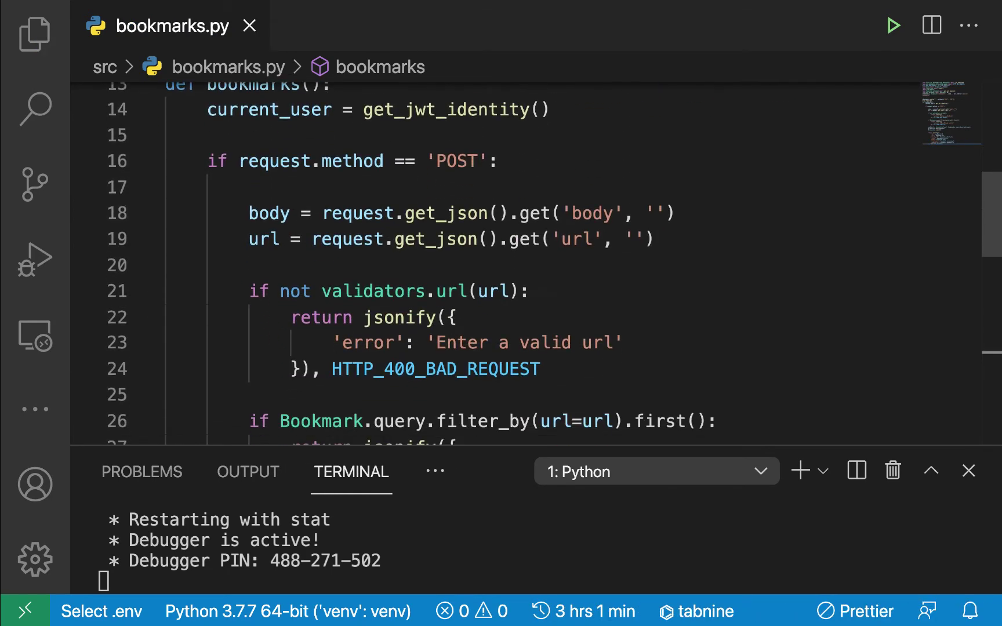
scroll(501, 258, "up", 4)
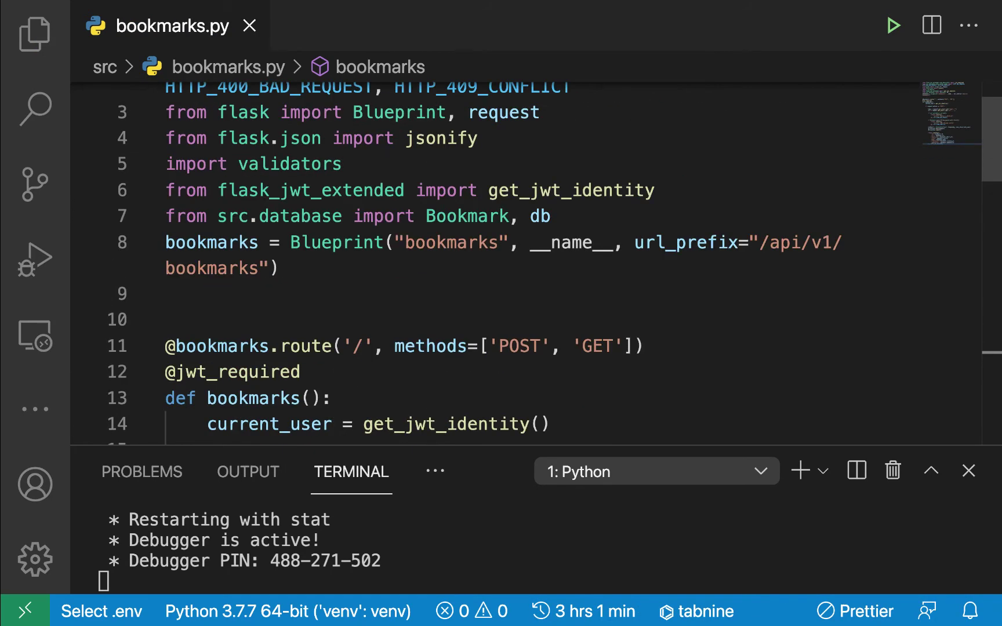
scroll(501, 258, "down", 5)
scroll(501, 258, "down", 3)
scroll(501, 258, "down", 3)
scroll(501, 258, "down", 1)
scroll(502, 258, "up", 10)
scroll(399, 392, "down", 1)
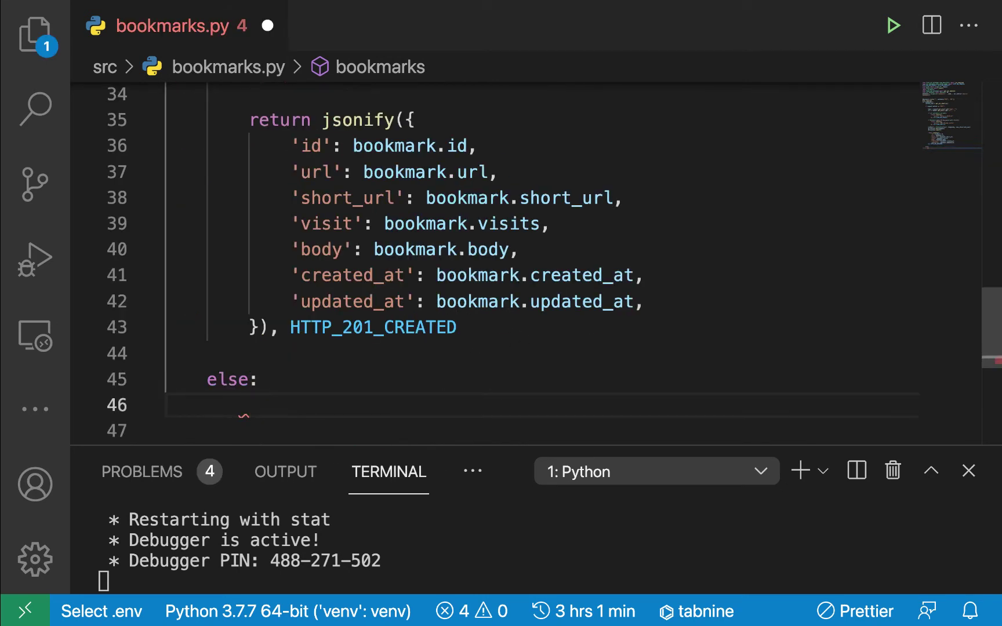
Step: Write bookmarks = Bookmark.query.filter_by(user_id=current_user) inside the else branch
key("Return")
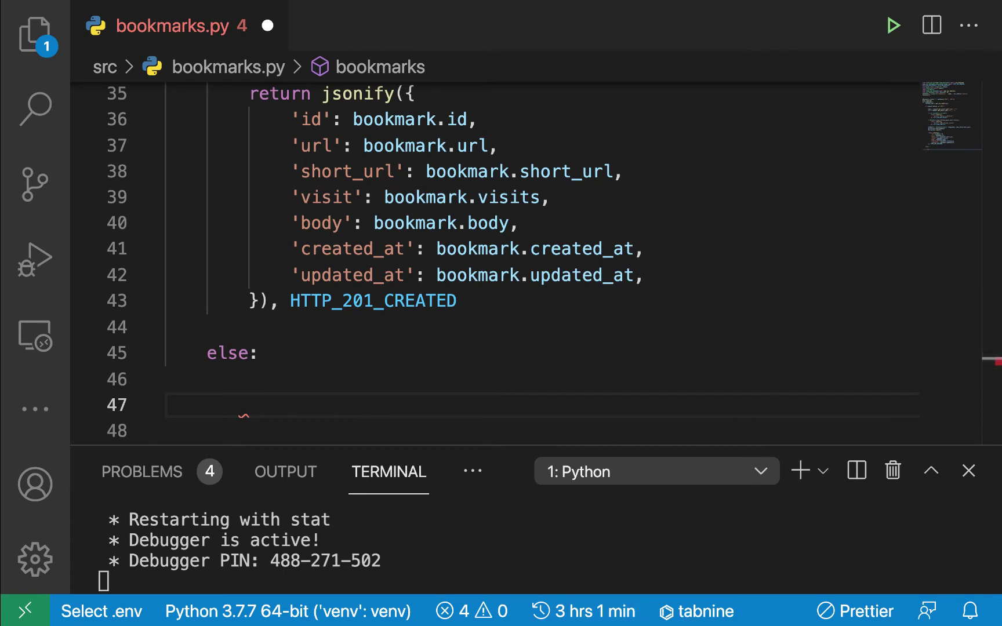
scroll(501, 258, "down", 2)
type("boo")
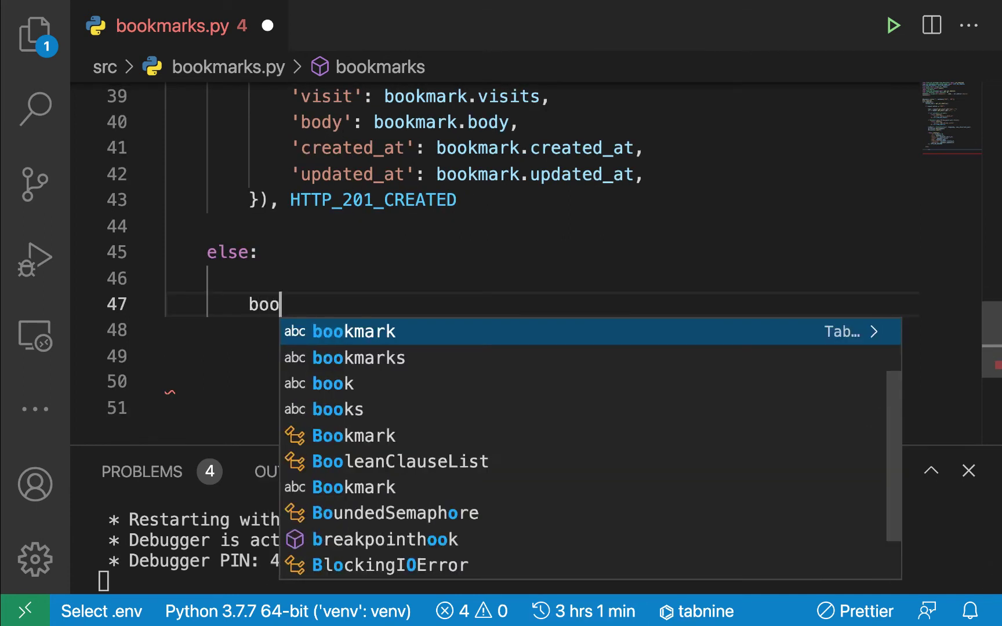
type("kmarks")
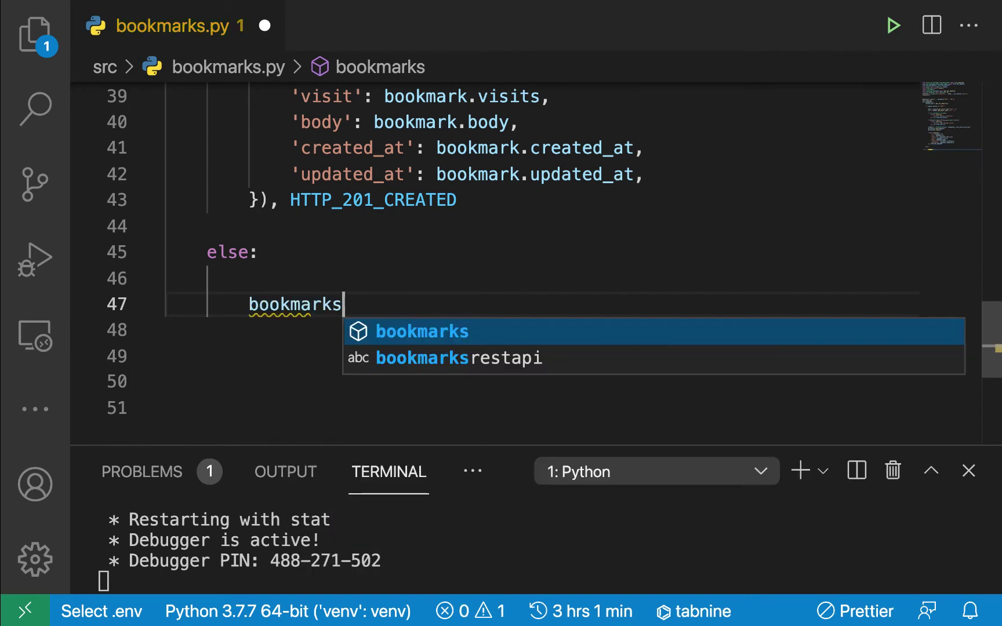
type("=Boo")
key("Return")
type(".q")
key("Return")
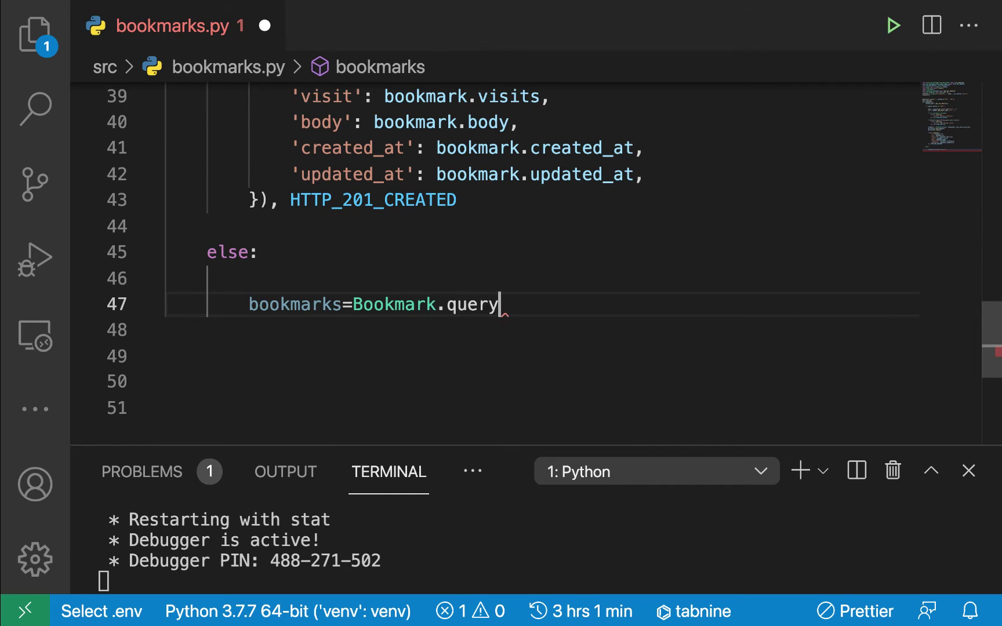
type(".fi")
key("Return")
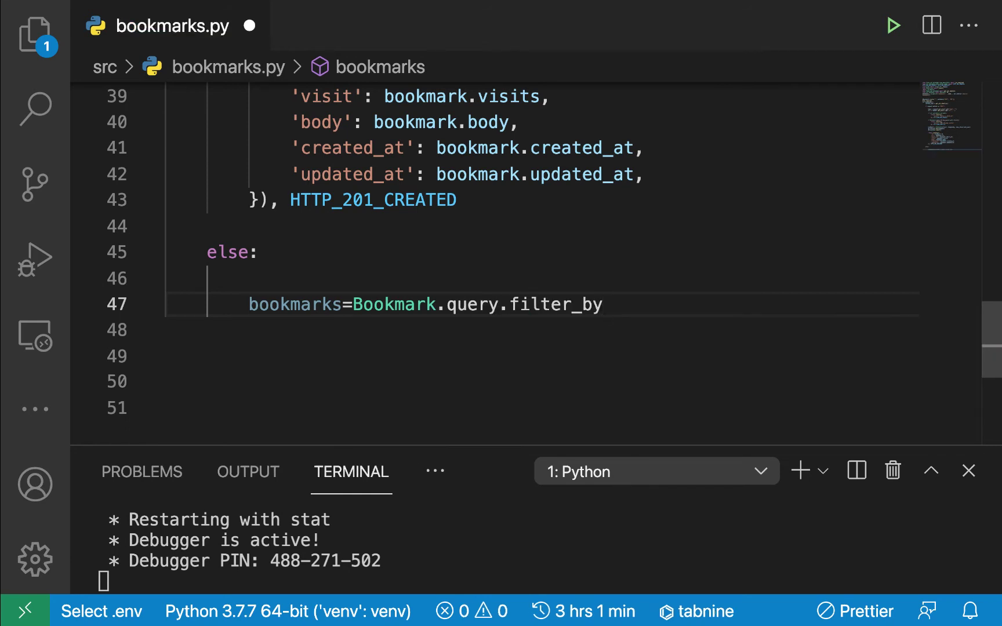
type("(")
type("user")
key("Down")
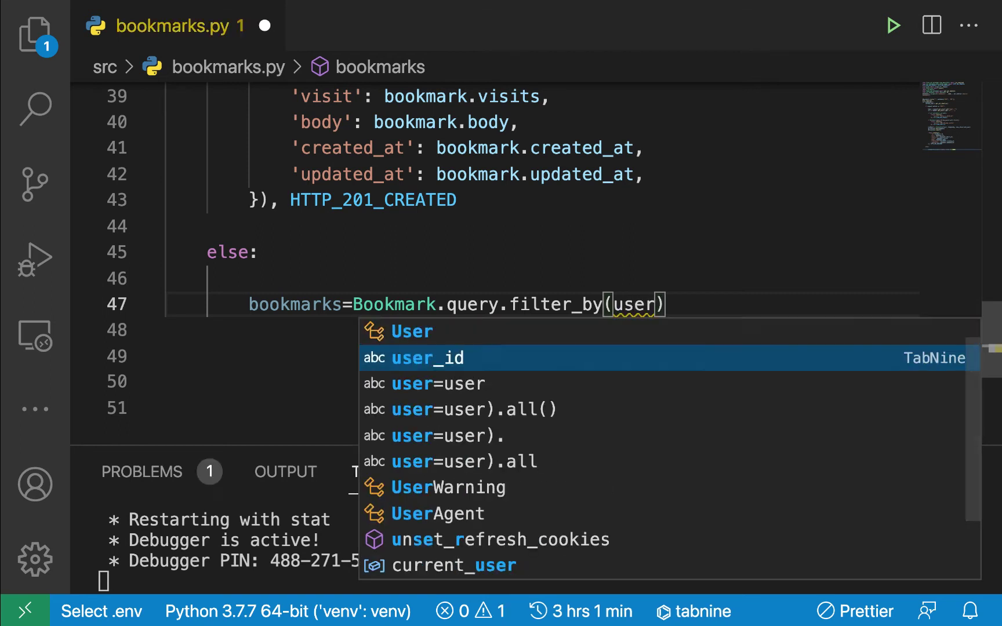
key("Return")
type("=cur")
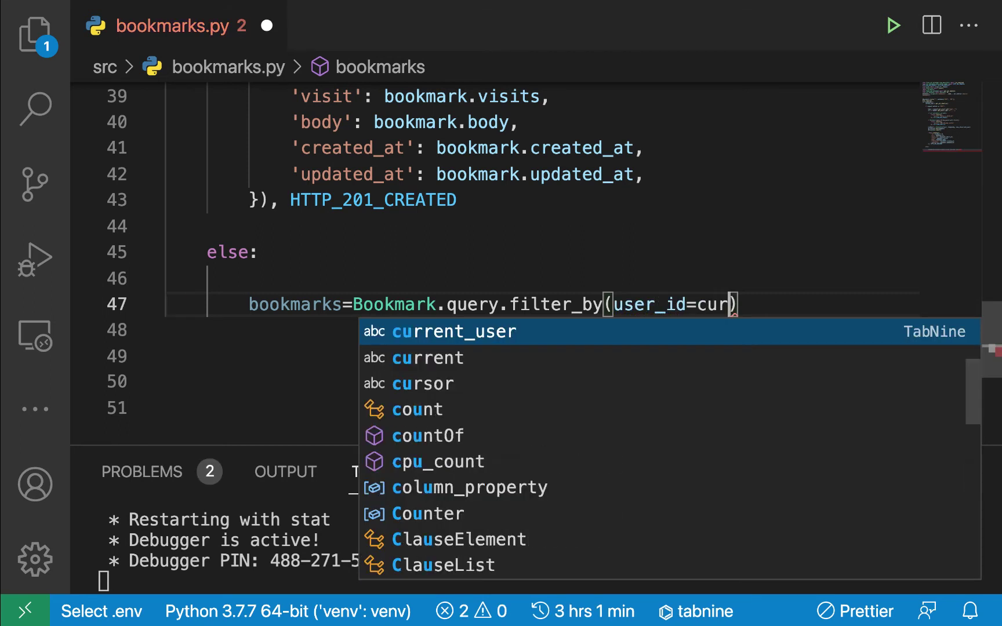
key("Return")
Step: Save the auto-formatted file and return the caret to the end of the query line
key("ctrl+s")
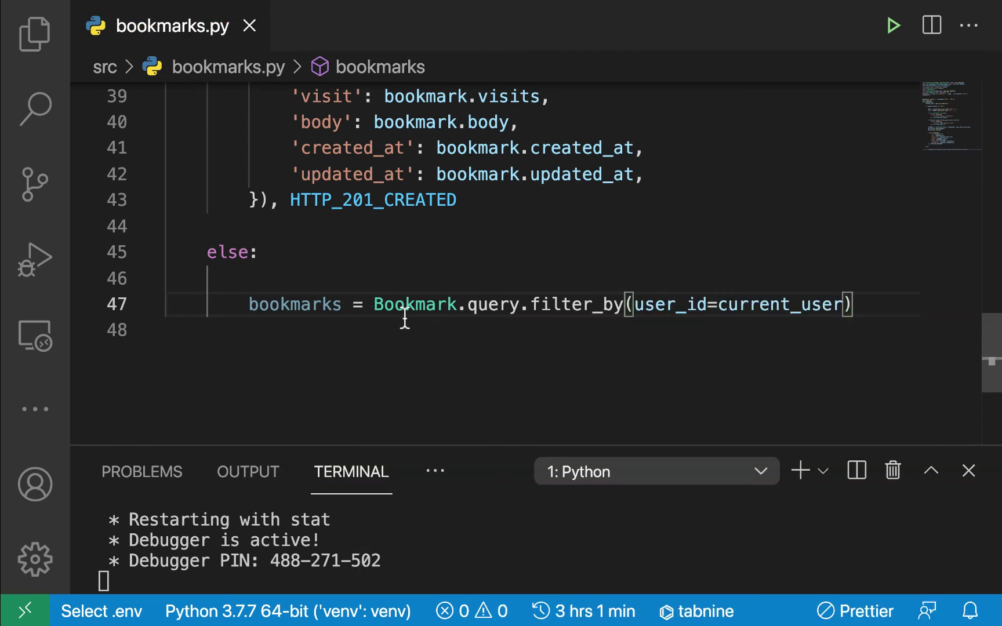
double_click(315, 304)
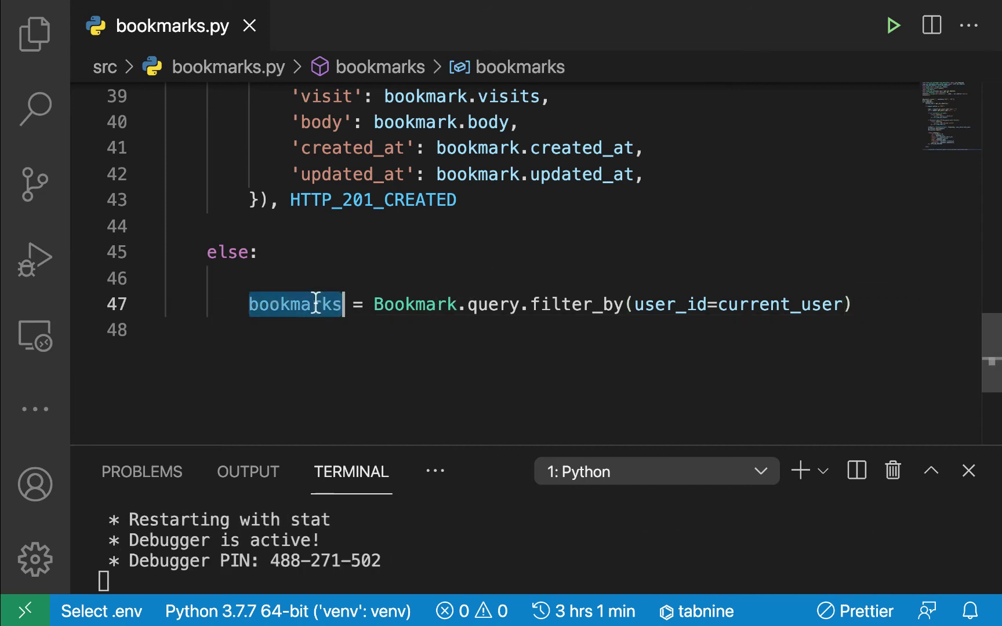
left_click(858, 301)
key("Return")
key("Return")
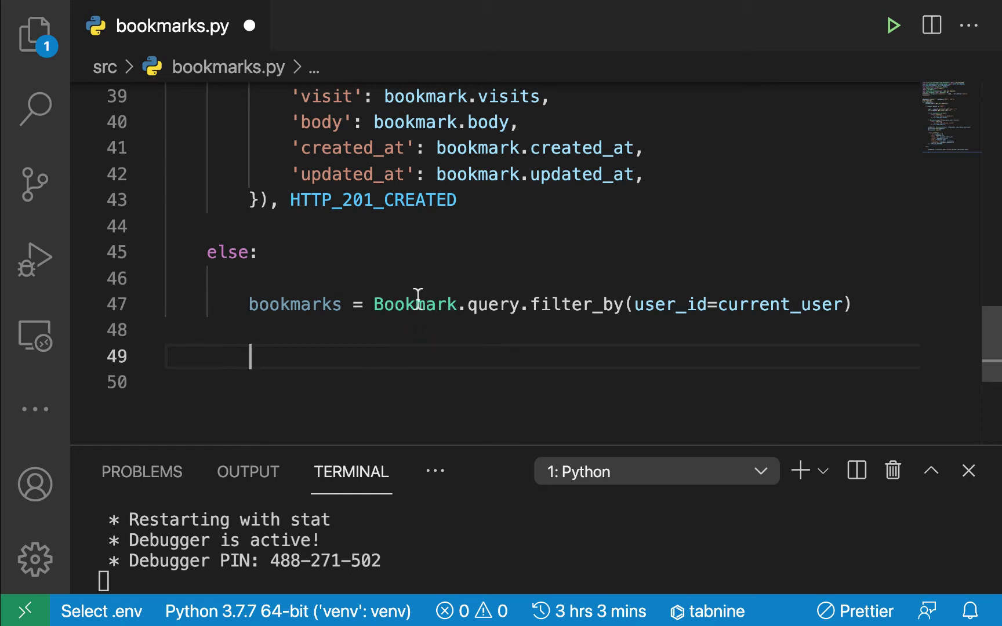
key("Up")
key("Up")
key("End")
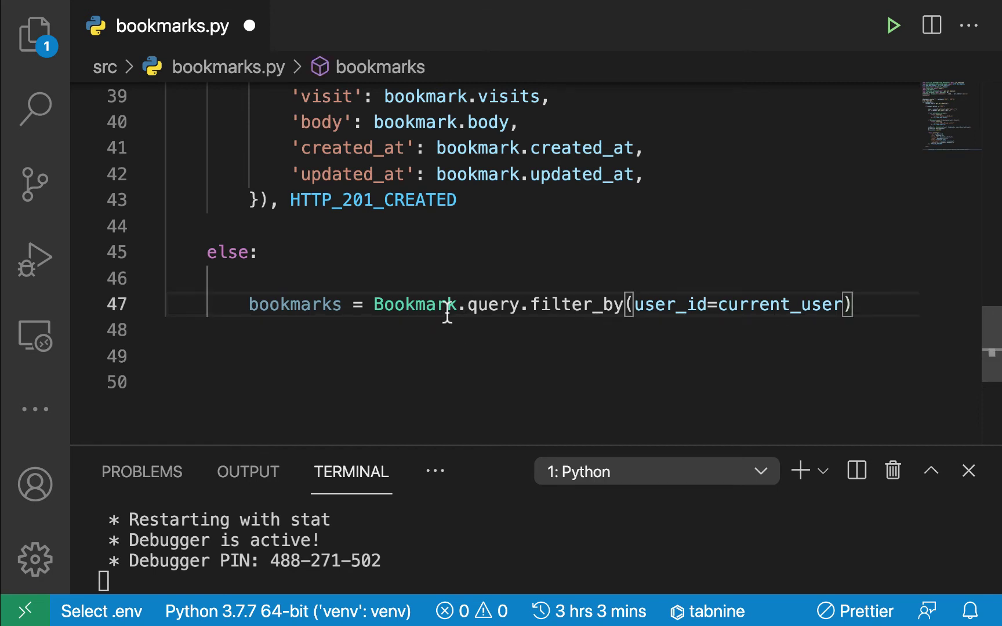
Step: Create an empty data list and a for loop over bookmarks
key("Return")
key("Return")
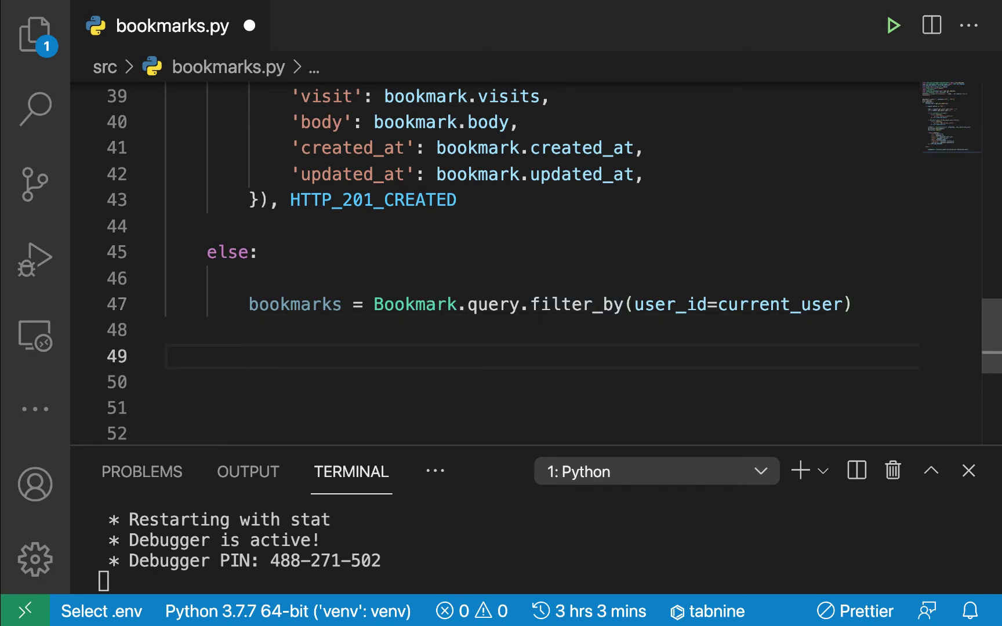
type("data")
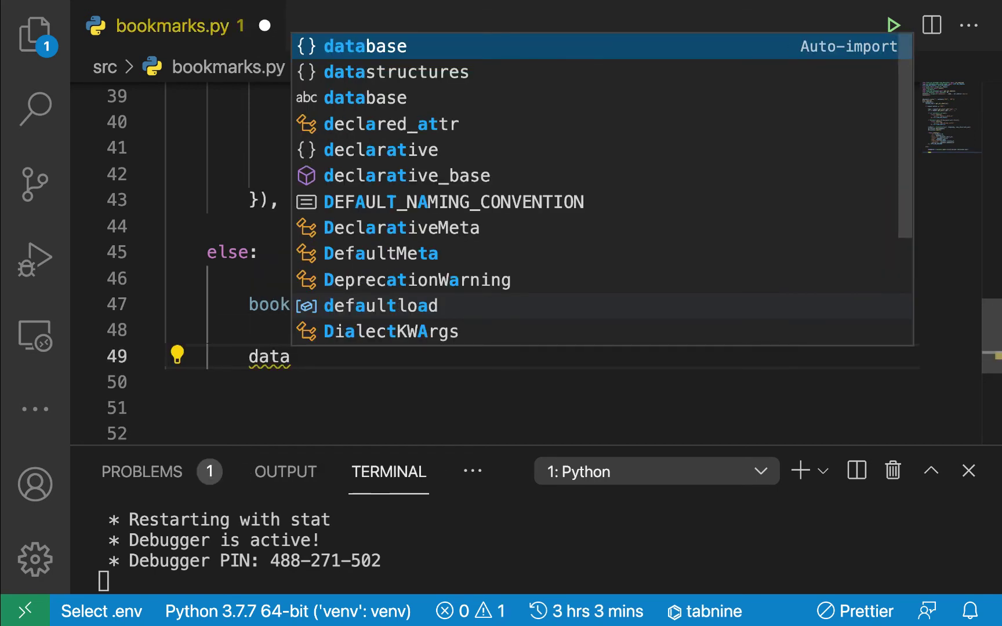
type("=[")
left_click(273, 336)
key("Down")
key("Down")
key("Down")
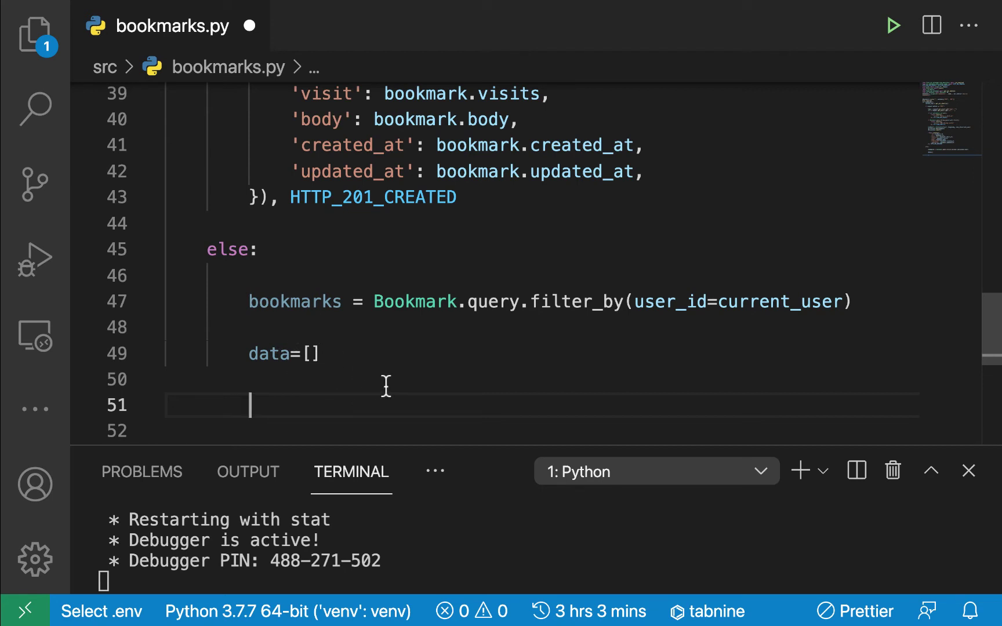
type("for ")
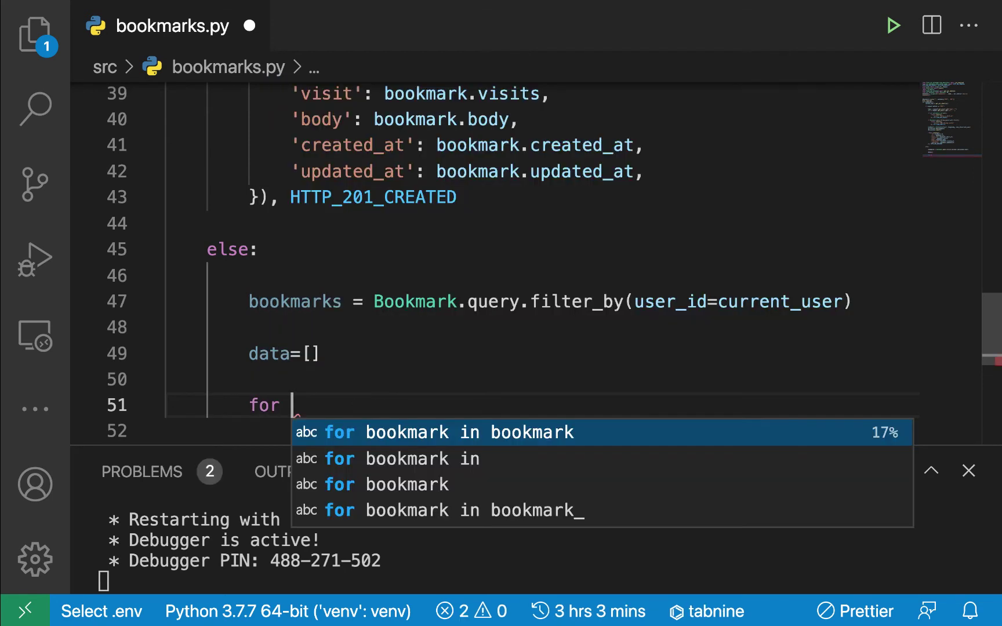
type("item in ")
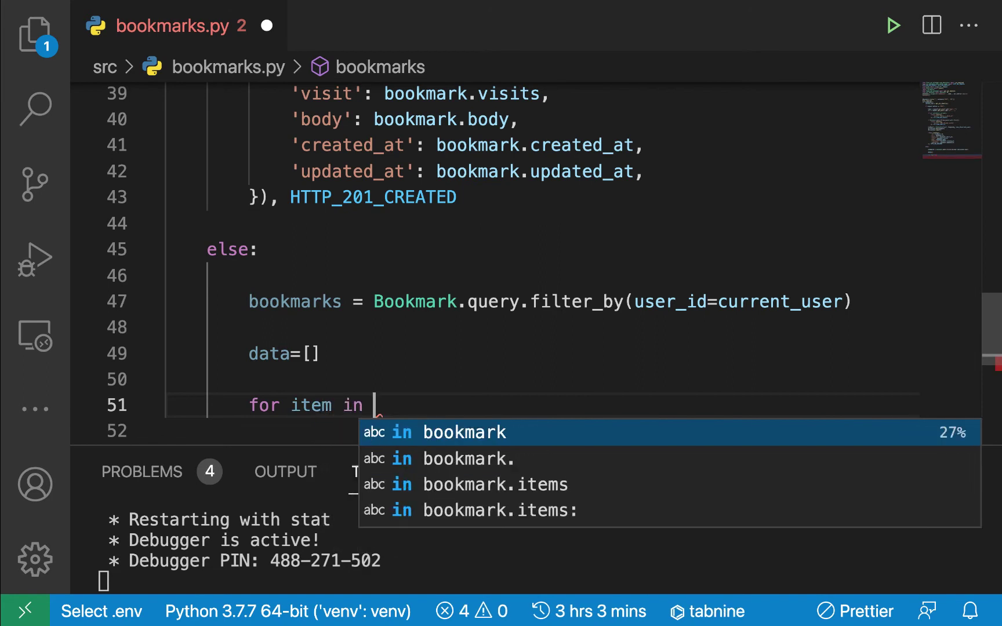
type("bookmarks:")
key("Return")
type("data")
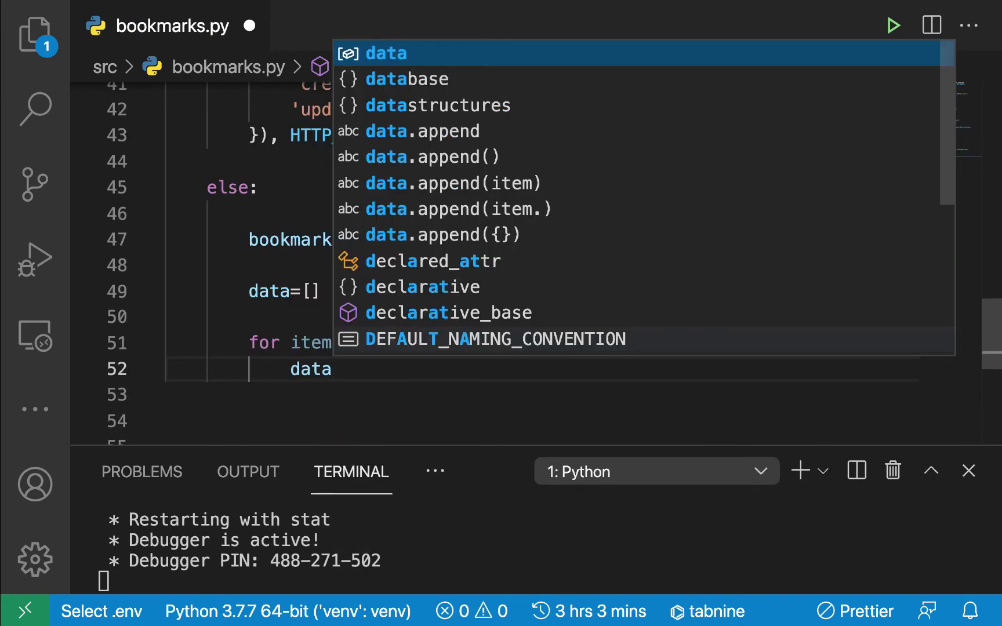
type(".")
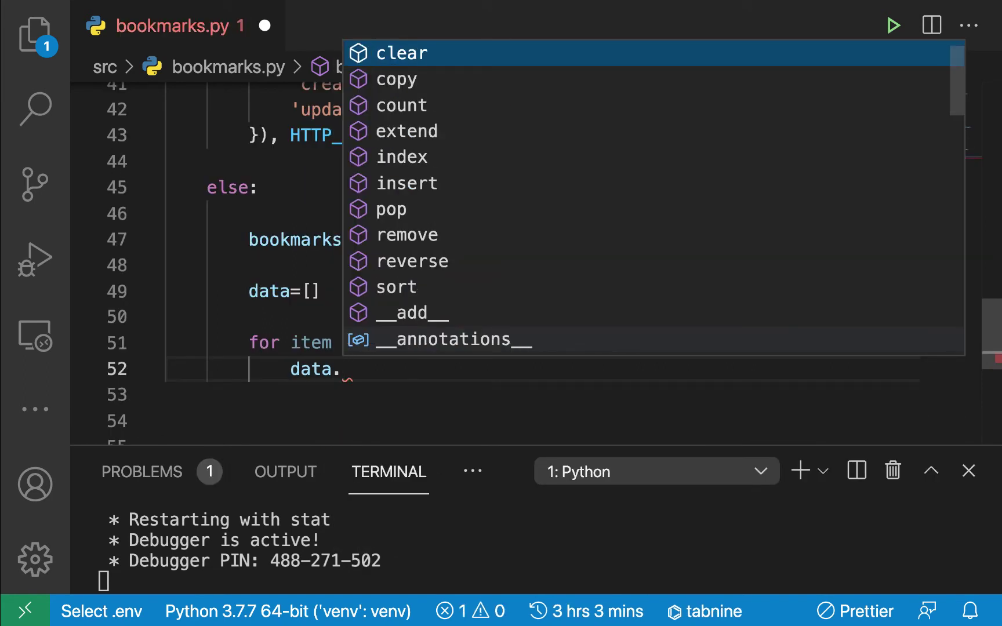
type("app")
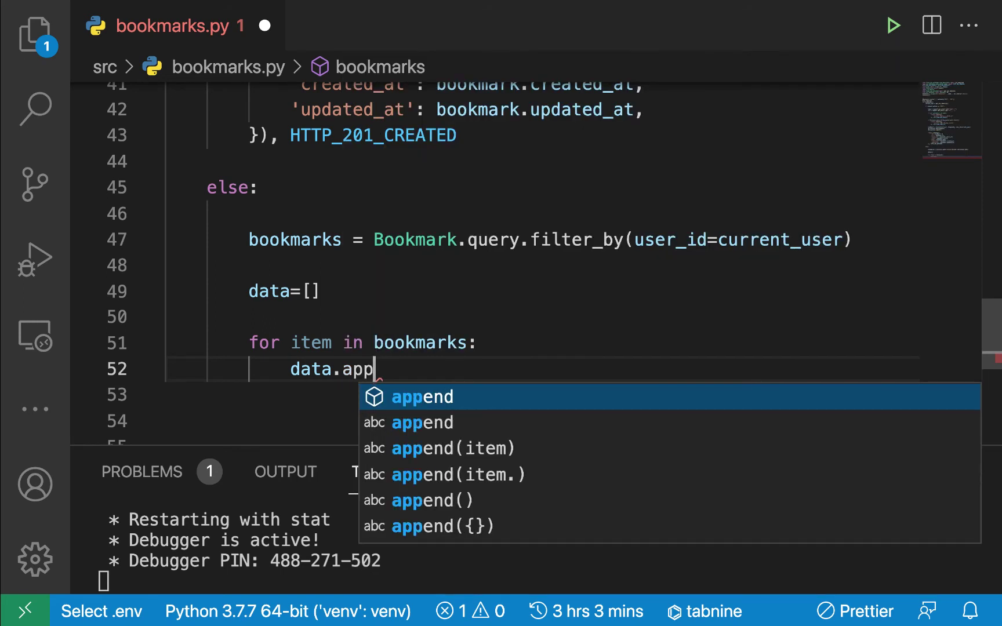
Step: Paste the bookmark fields dictionary into data.append and rename the loop variable to bookmark
key("Tab")
type("({")
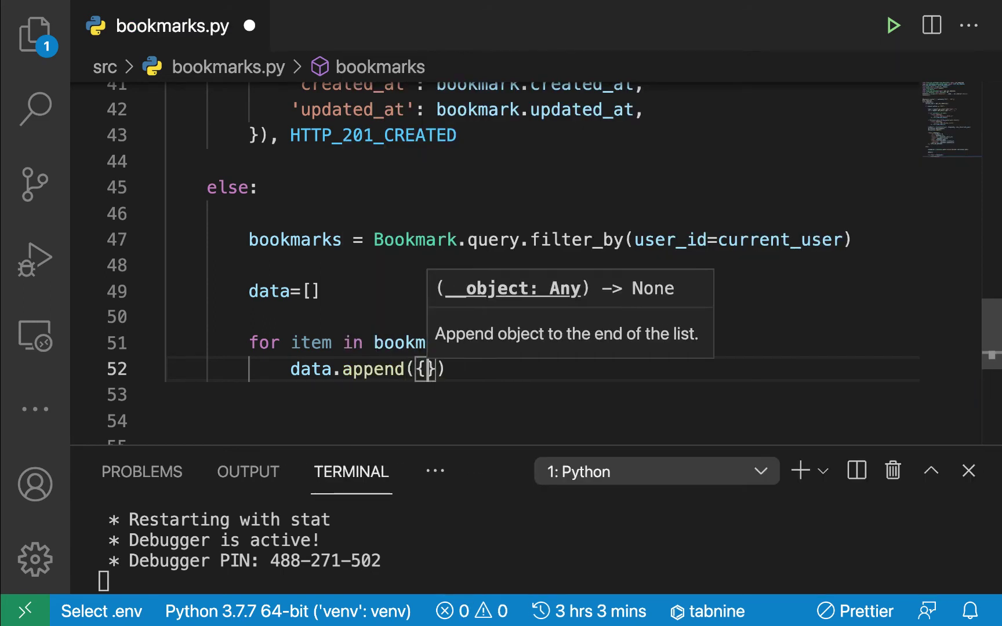
key("BackSpace")
key("ctrl+v")
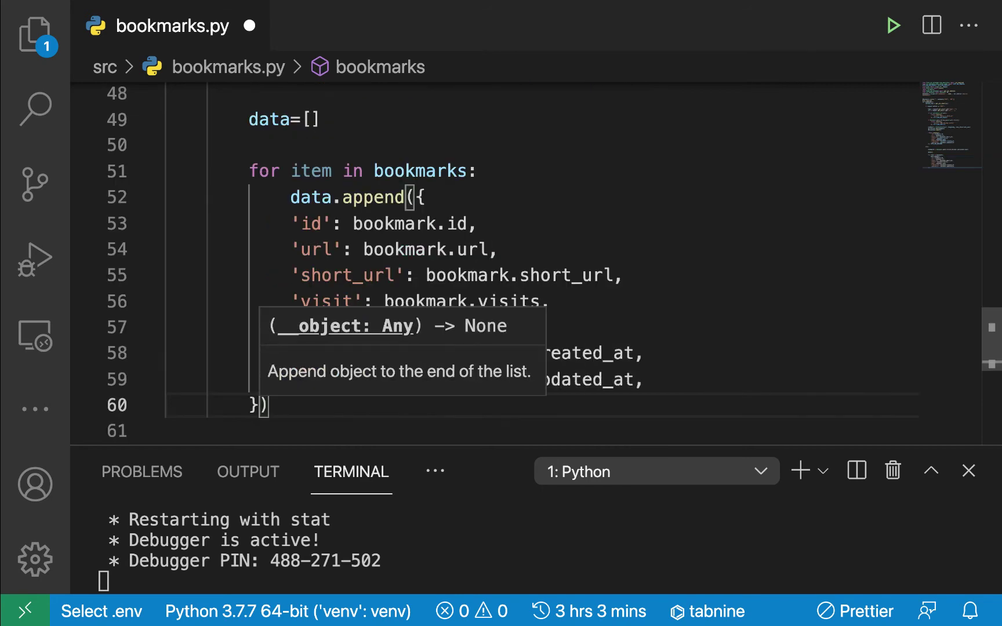
left_click(599, 232)
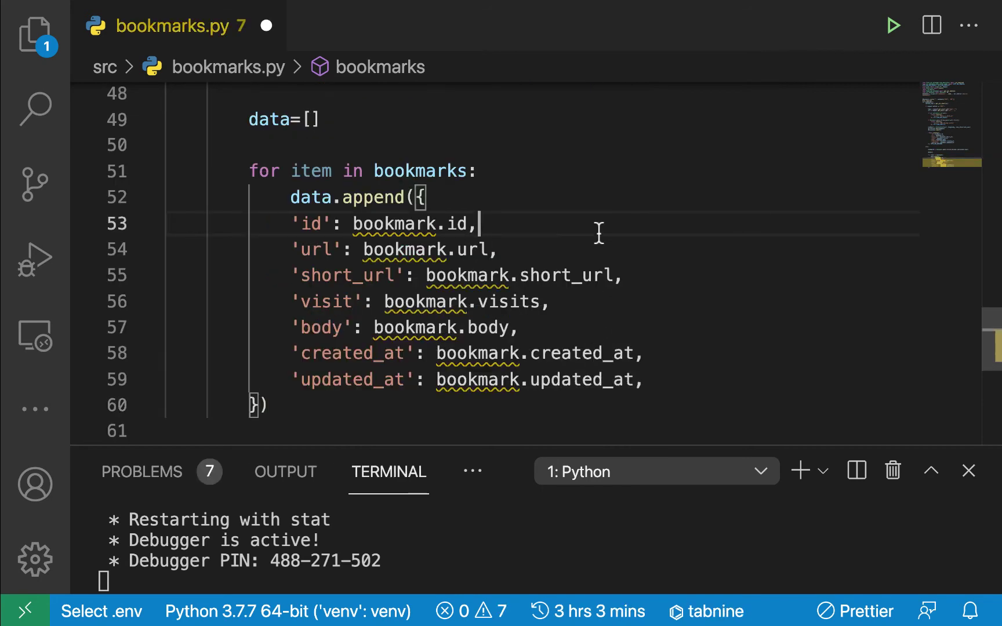
double_click(329, 172)
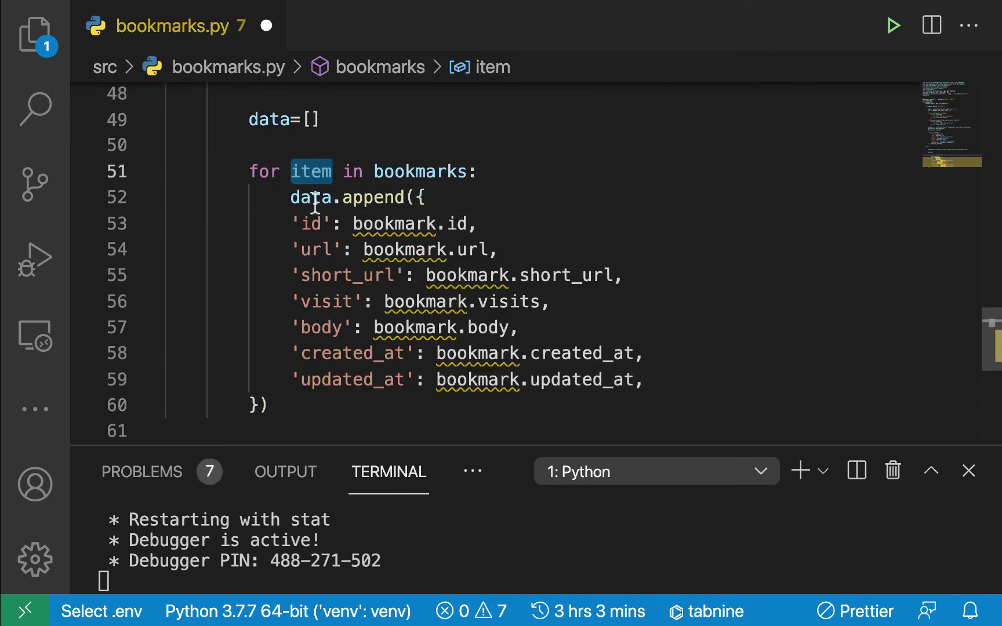
type("boo")
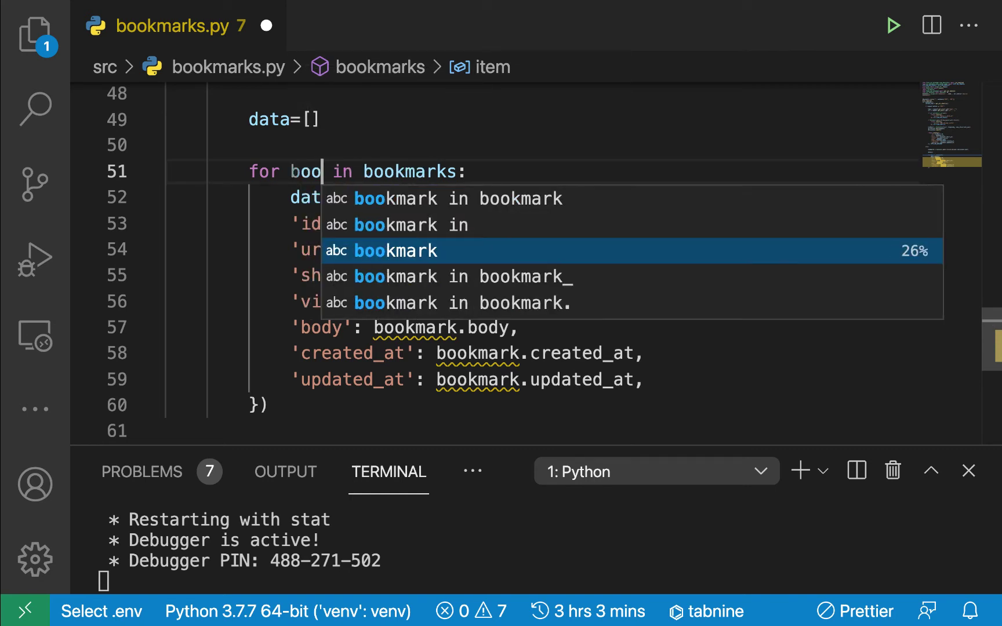
type("k")
key("Return")
Step: Save the formatted file and add blank lines after the loop
key("ctrl+s")
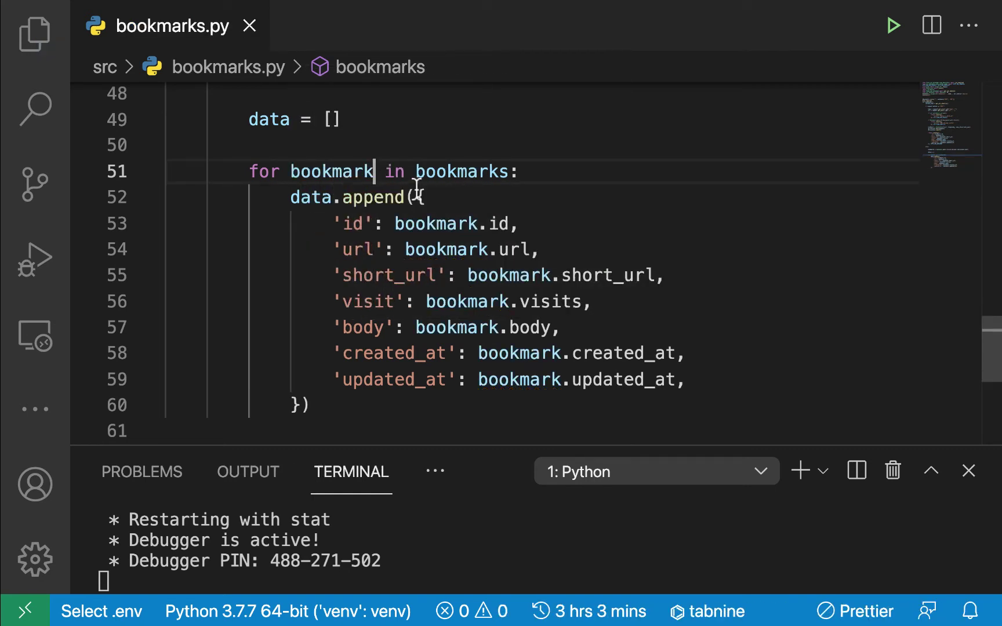
scroll(416, 191, "up", 1)
scroll(415, 190, "up", 2)
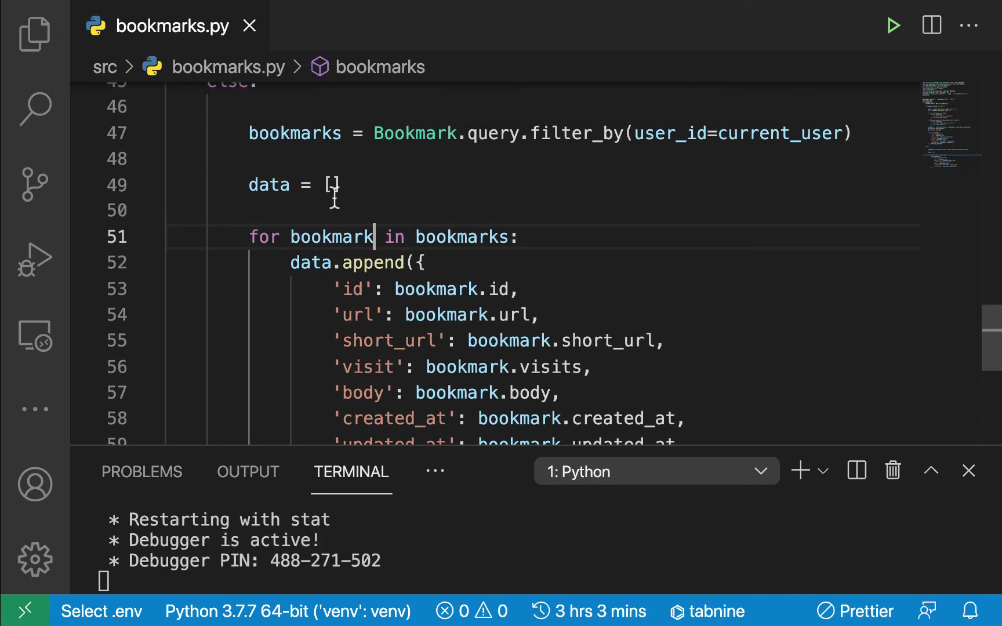
left_click(273, 185)
scroll(273, 184, "down", 3)
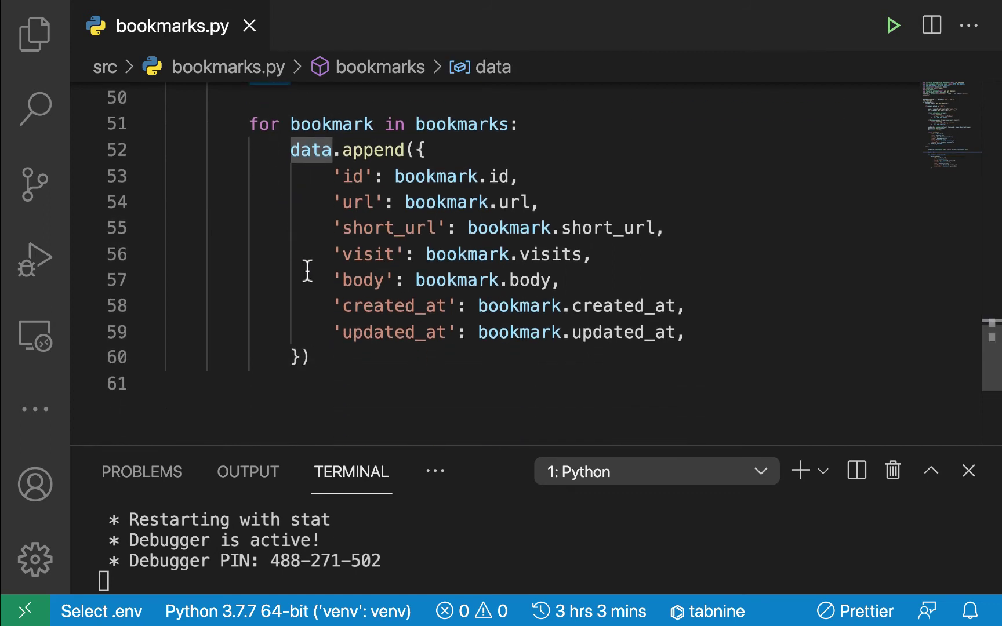
left_click(317, 357)
key("Return")
key("Return")
key("Return")
key("BackSpace")
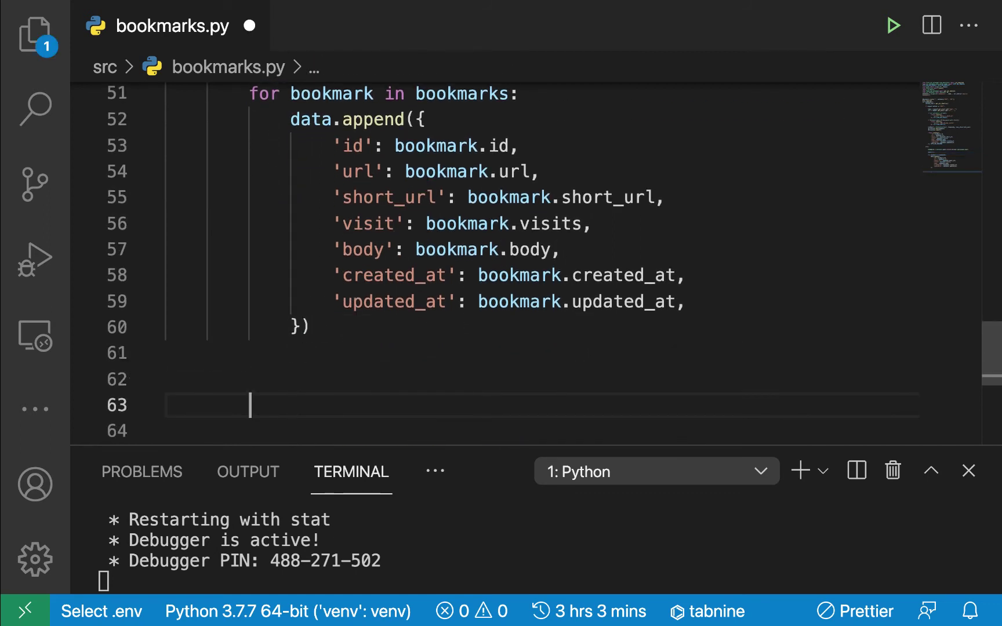
scroll(508, 262, "up", 1)
scroll(508, 262, "up", 3)
scroll(509, 262, "down", 2)
scroll(509, 262, "down", 1)
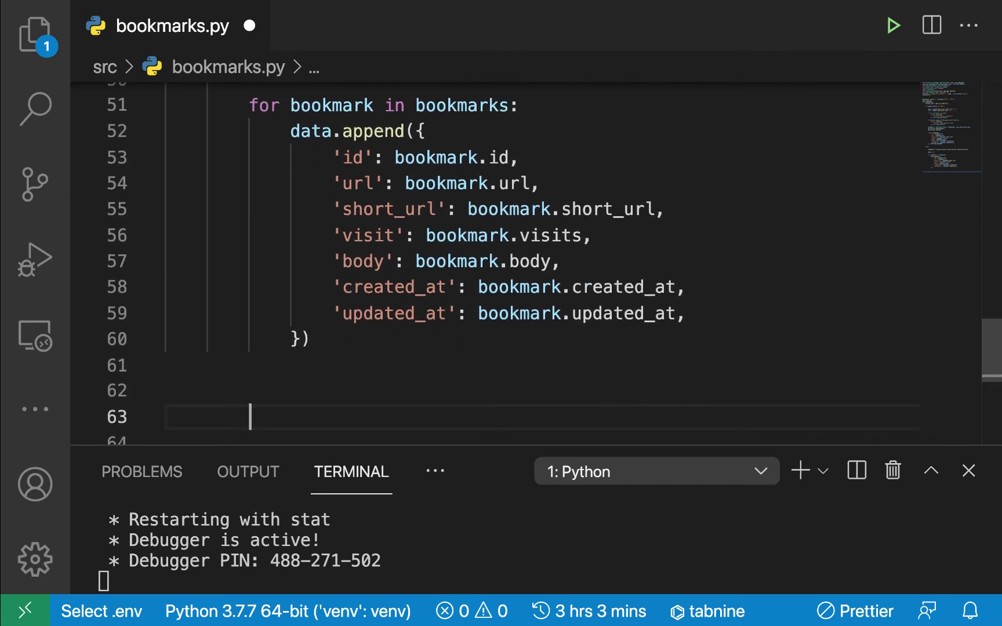
type("retu")
Step: Return jsonify({'data': data}) with HTTP_200_OK as the status, and save
key("Tab")
type("'data'")
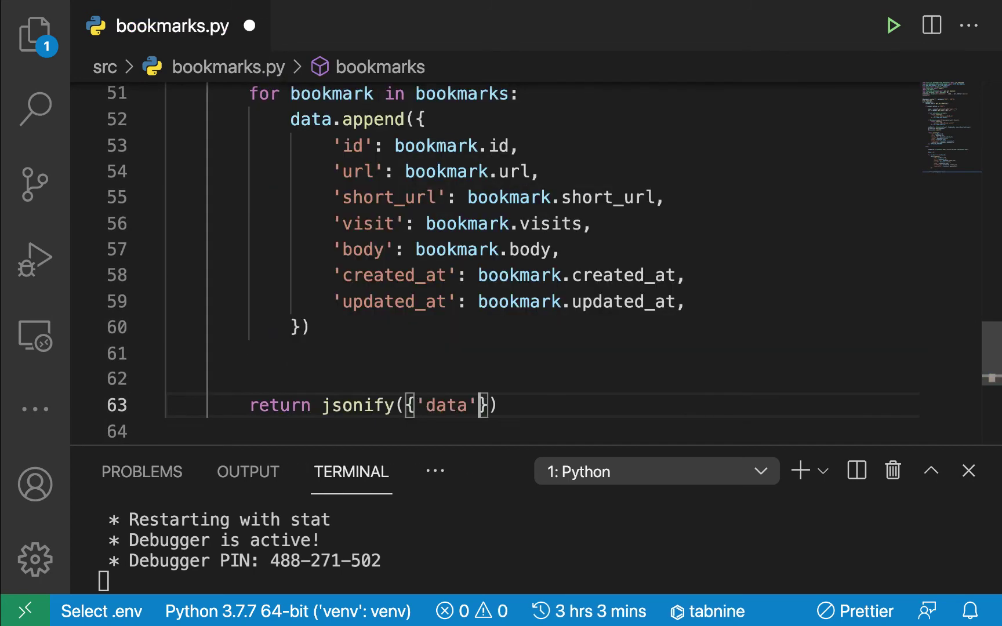
type(":")
scroll(501, 262, "down", 3)
type("dat")
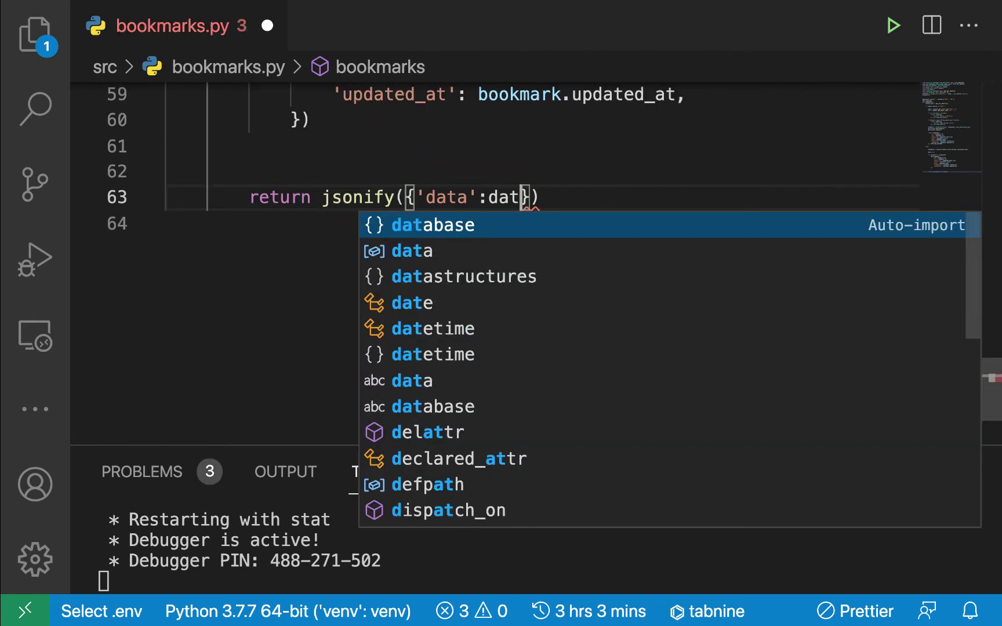
type("a}),")
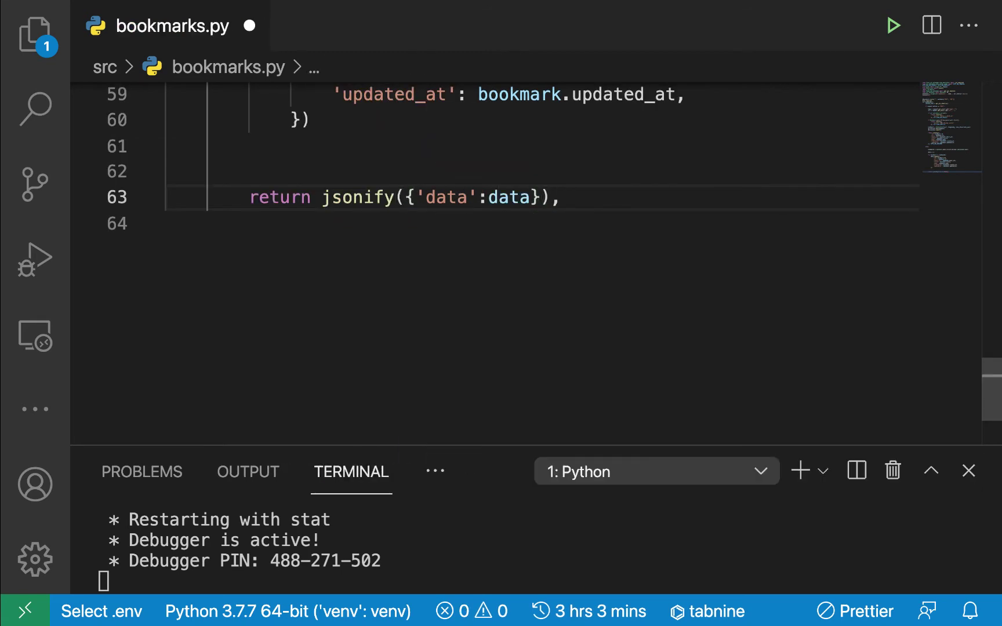
type("STA")
key("BackSpace")
key("BackSpace")
key("BackSpace")
type("HTT")
key("Down")
key("Down")
key("Up")
key("Up")
key("Up")
key("Down")
key("Down")
key("Down")
key("Down")
key("Return")
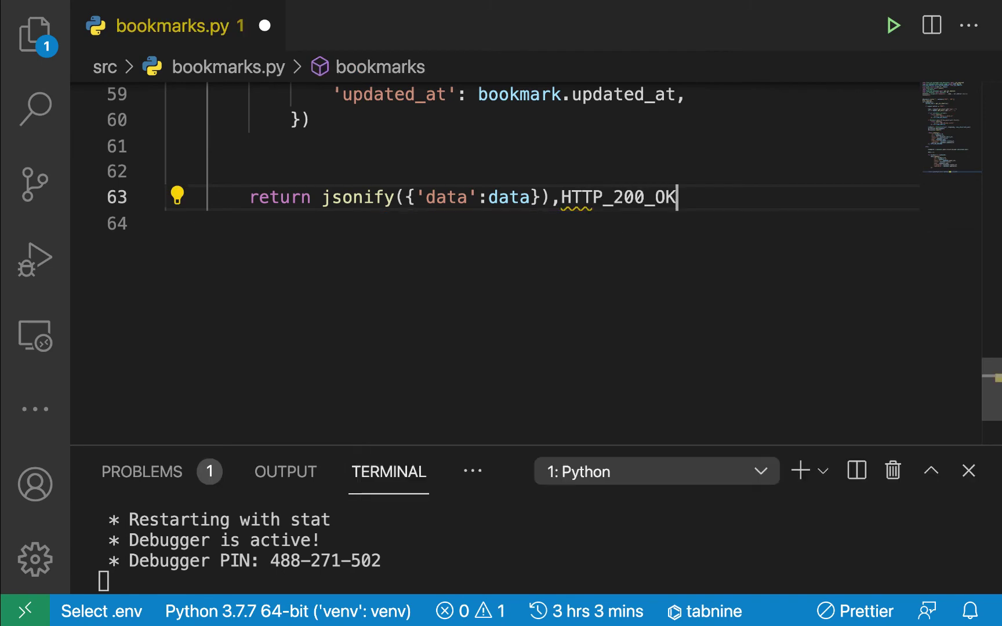
key("ctrl+s")
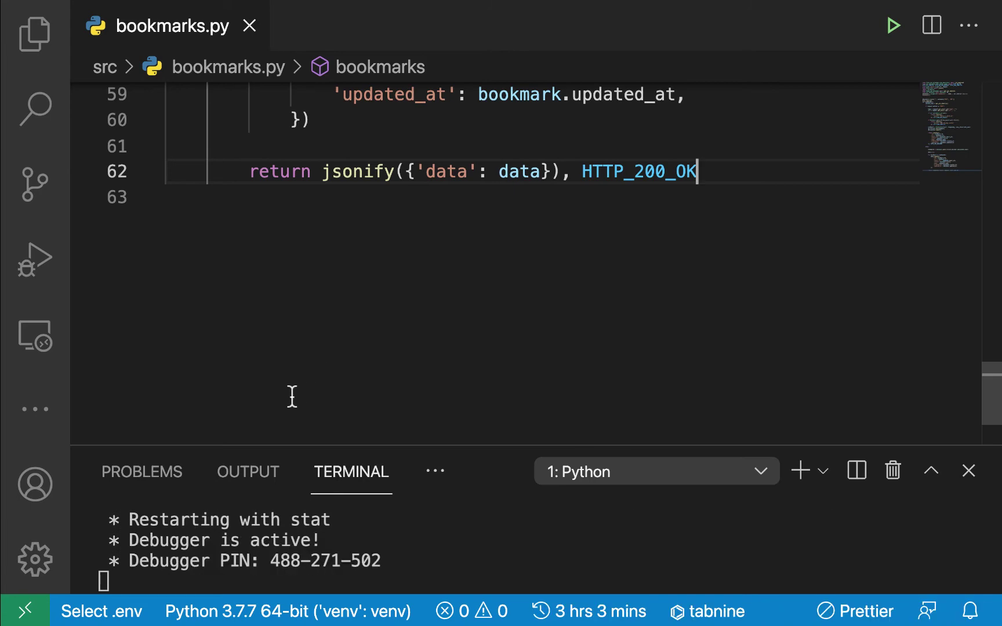
left_click(391, 221)
scroll(391, 223, "up", 5)
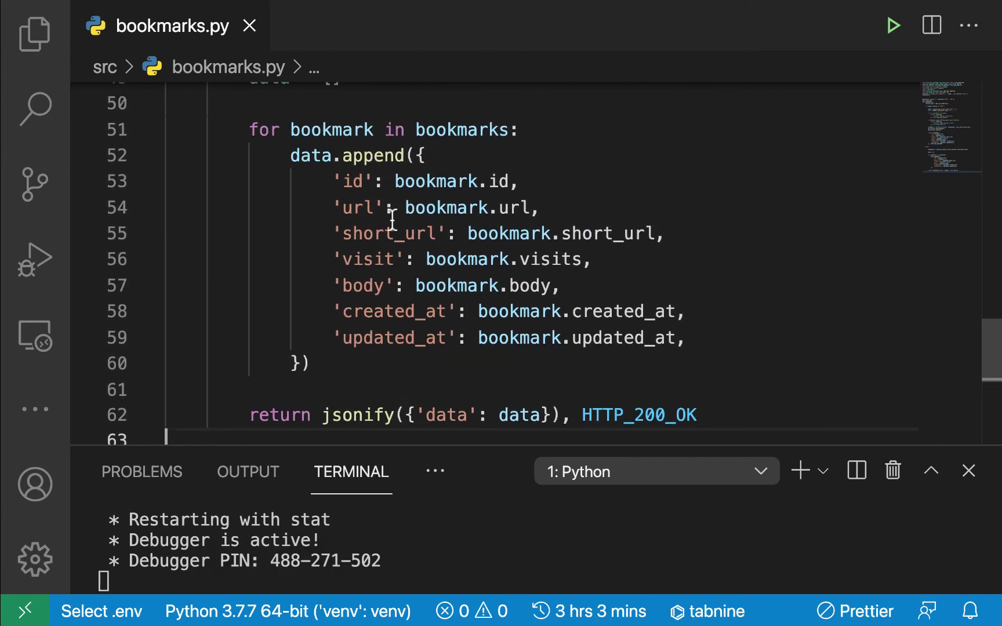
scroll(391, 220, "up", 1)
scroll(392, 221, "up", 1)
scroll(392, 220, "up", 3)
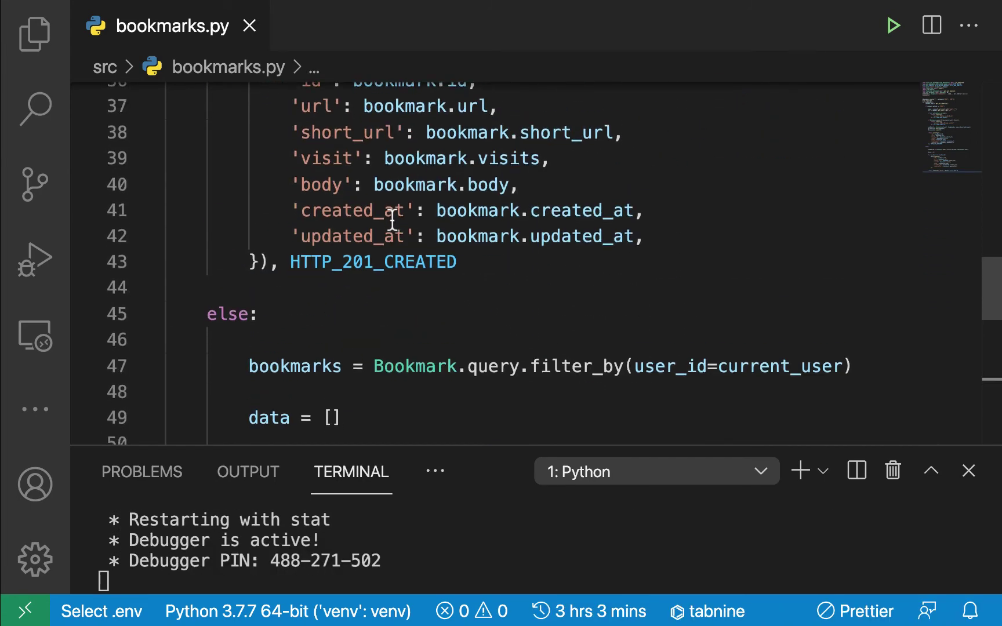
scroll(392, 217, "down", 3)
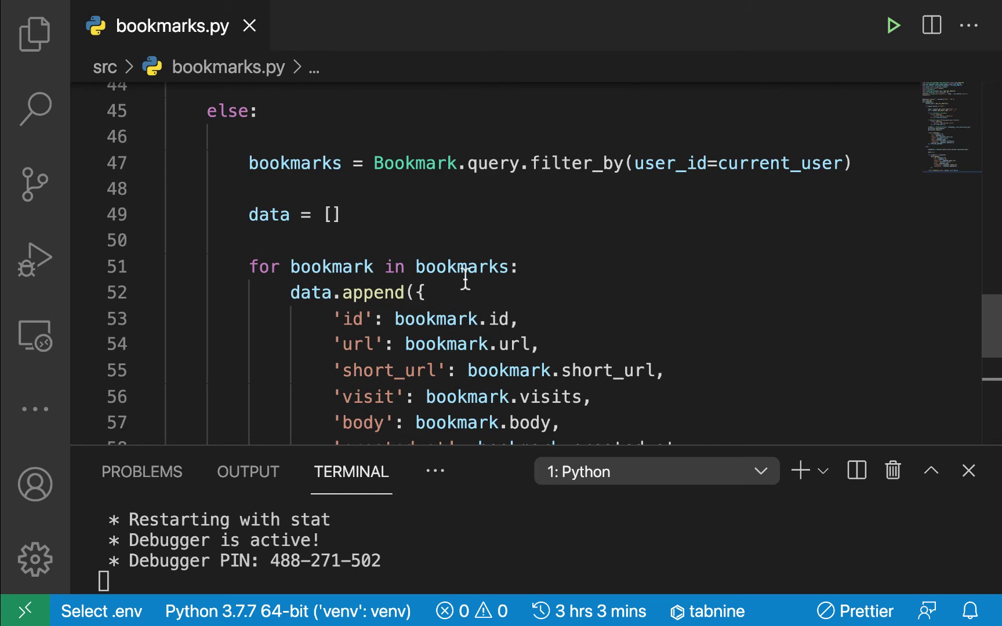
scroll(473, 288, "down", 1)
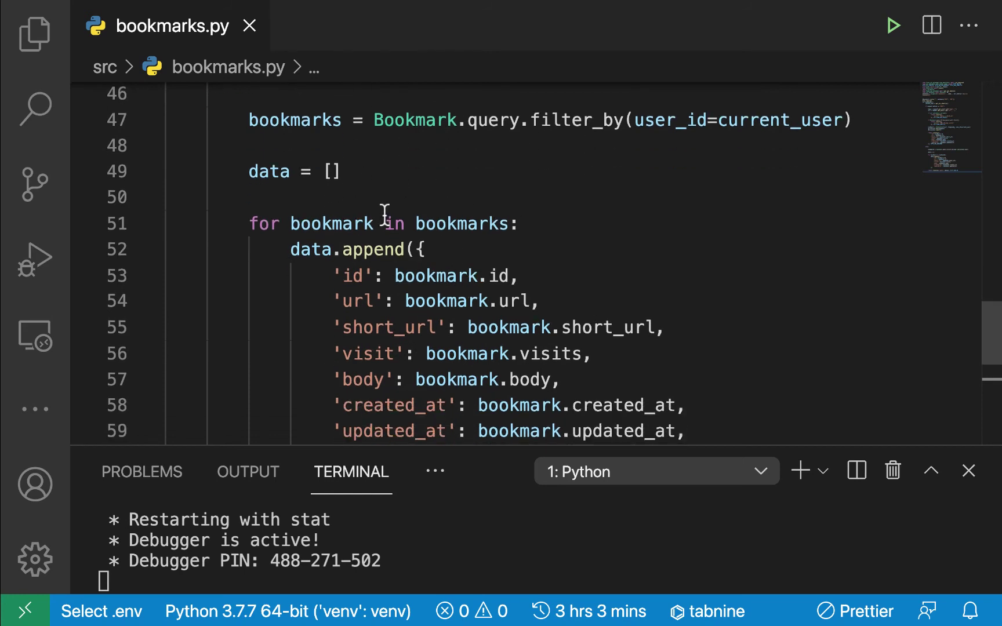
scroll(384, 213, "down", 3)
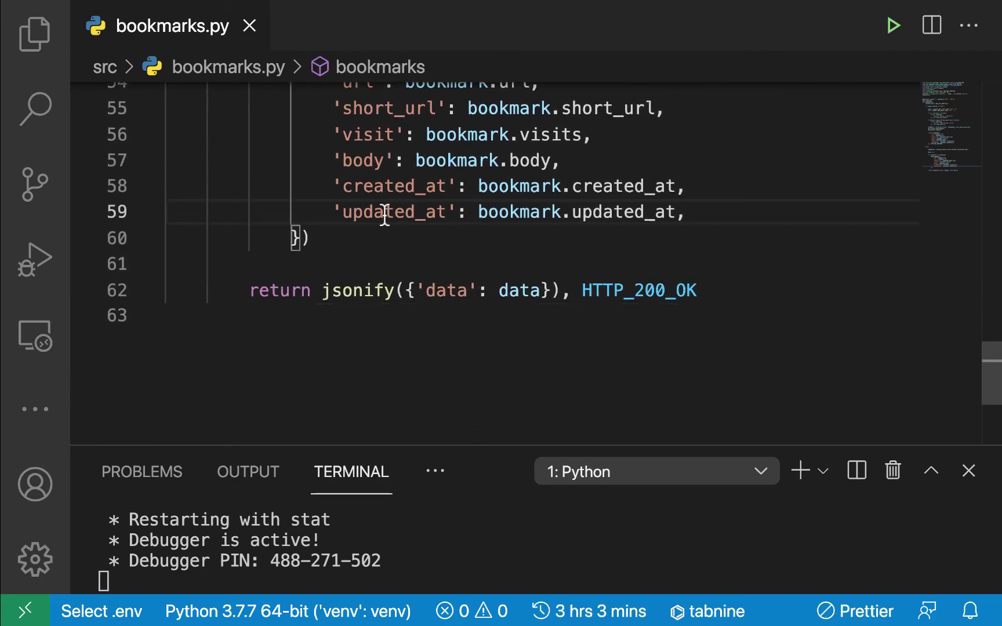
key("ctrl+Right")
Step: Resend the login POST request in Postman, which now returns a 500 error
key("ctrl+Left")
key("ctrl+Left")
left_click(599, 596)
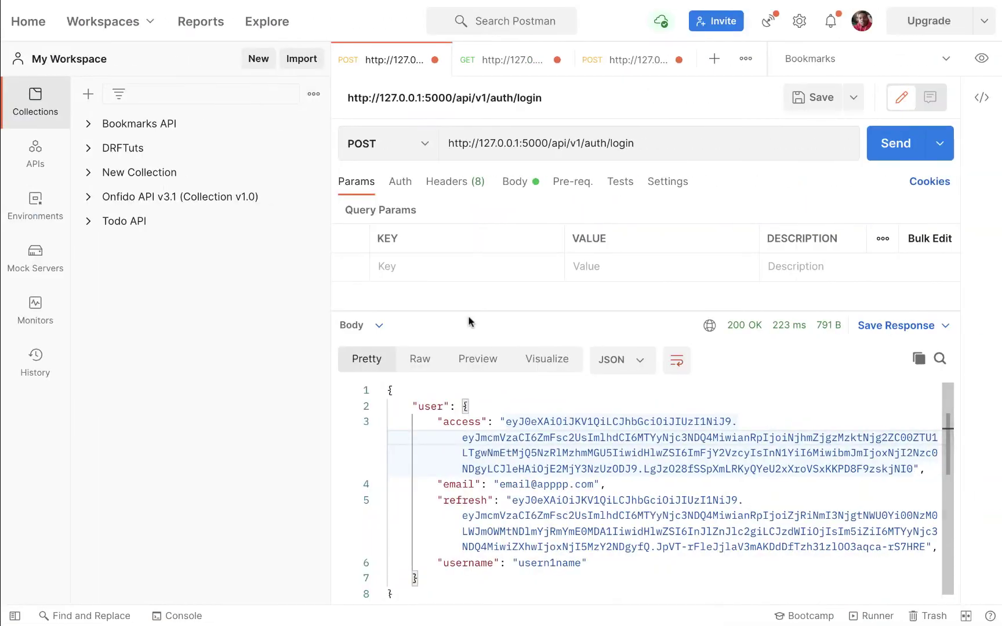
left_click(876, 146)
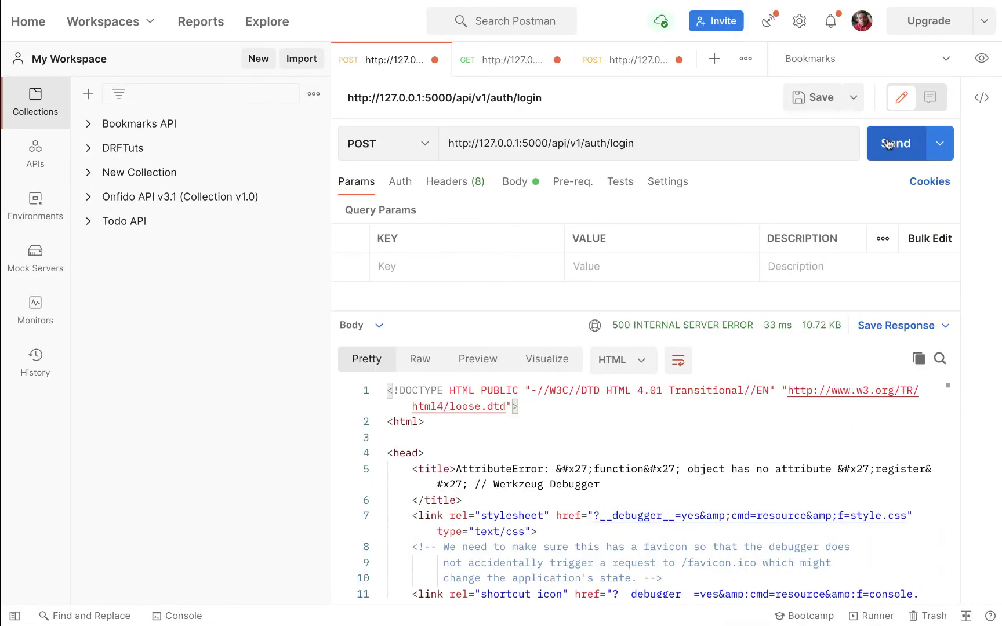
key("ctrl+Return")
key("ctrl+Right")
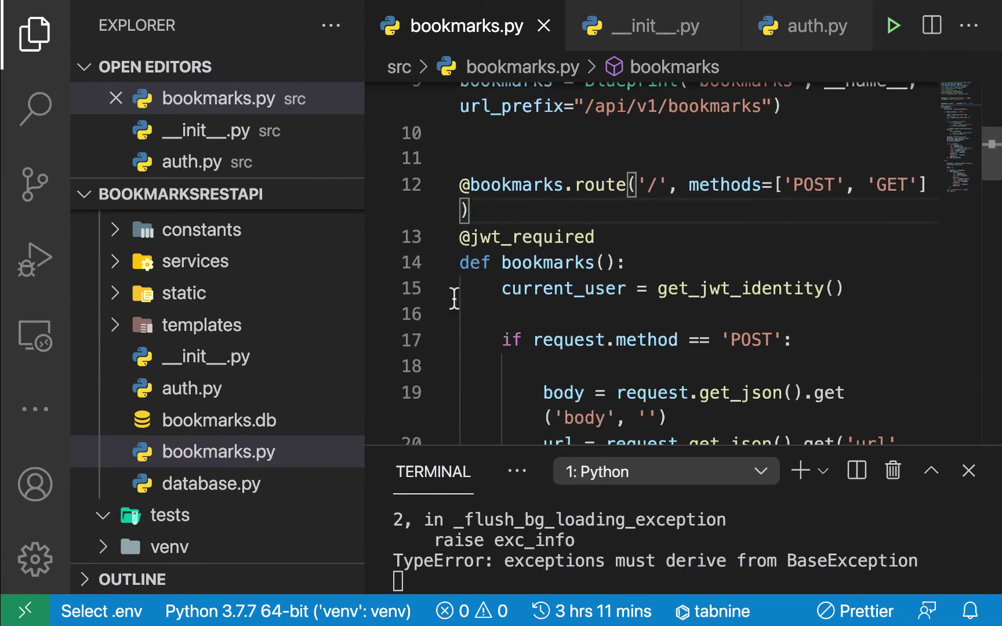
left_click(593, 265)
mouse_move(546, 262)
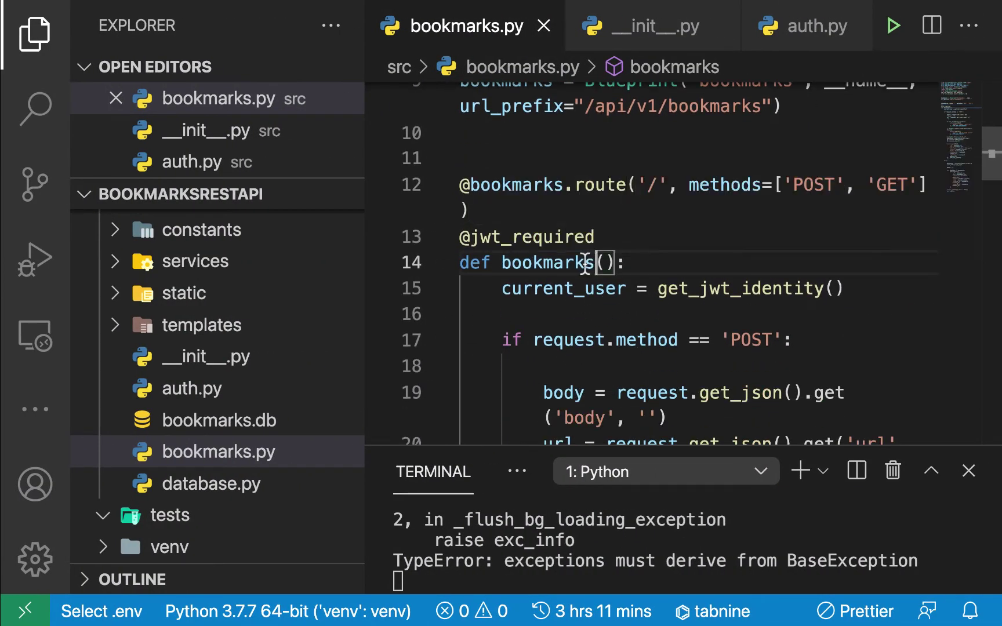
scroll(591, 265, "up", 1)
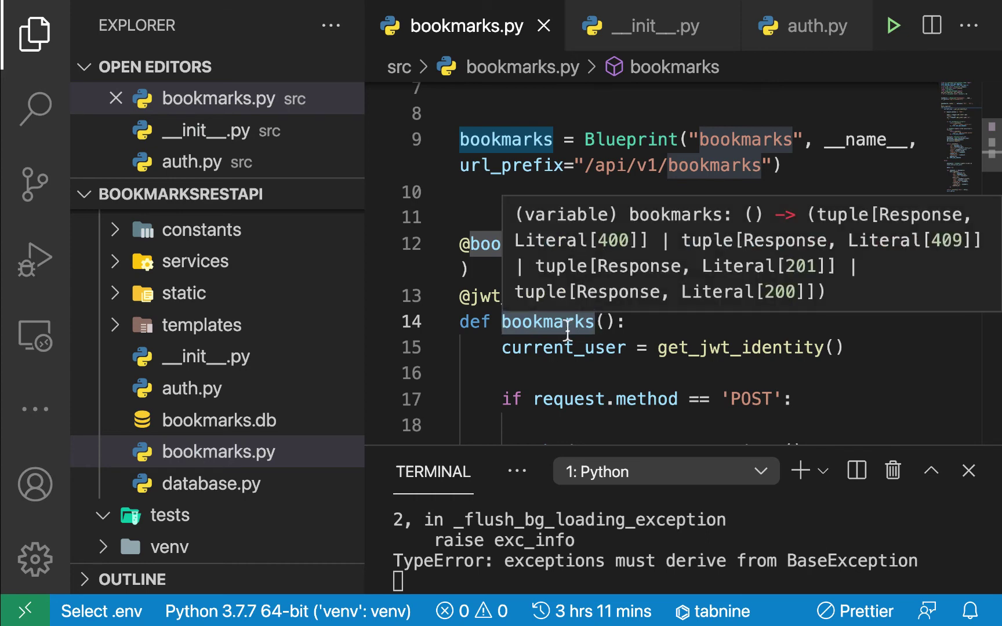
double_click(501, 322)
type("han")
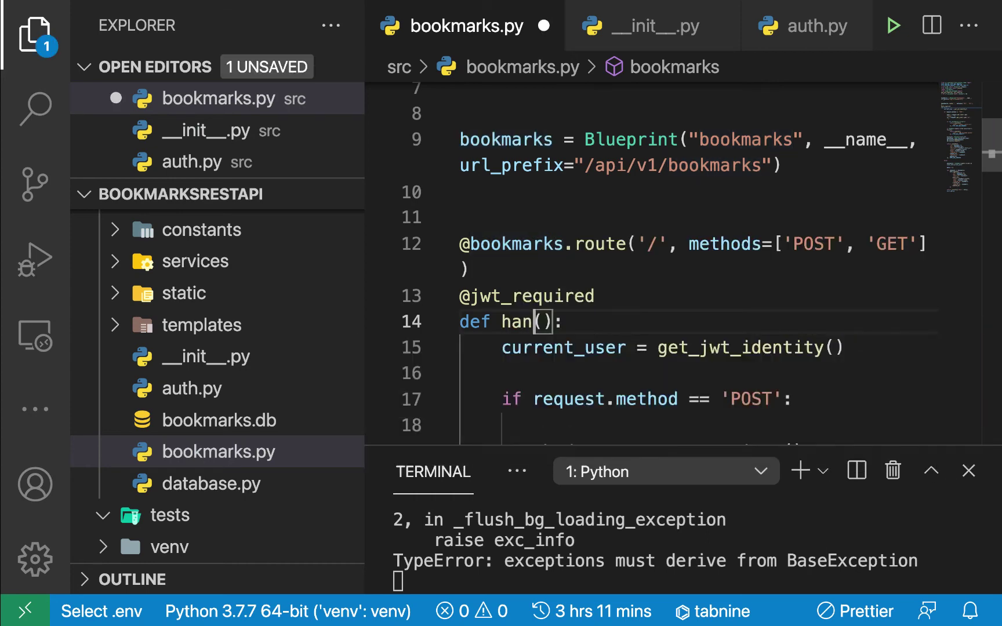
type("dle_boo")
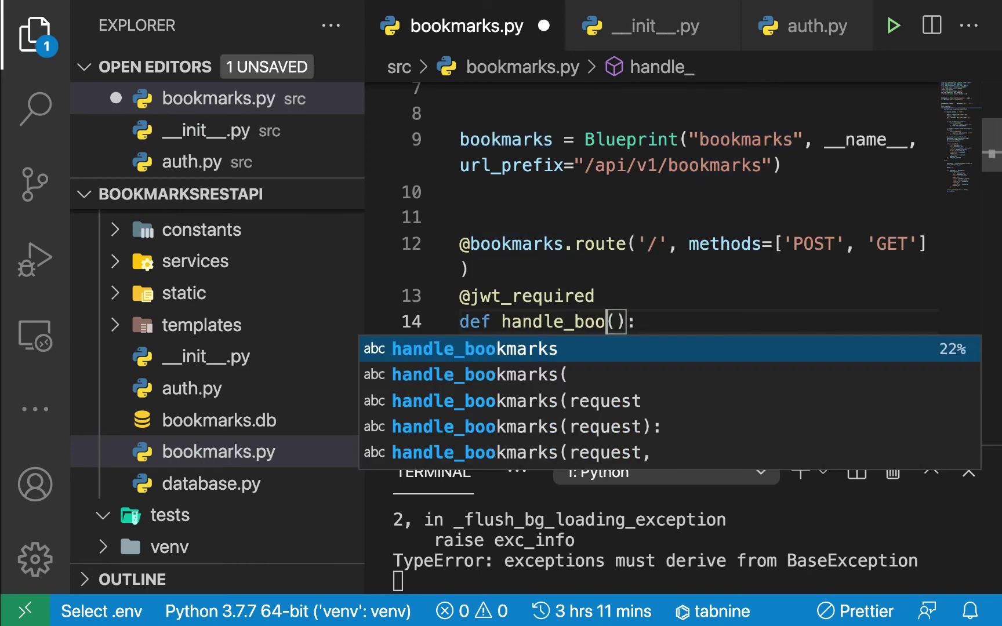
type("kmarks")
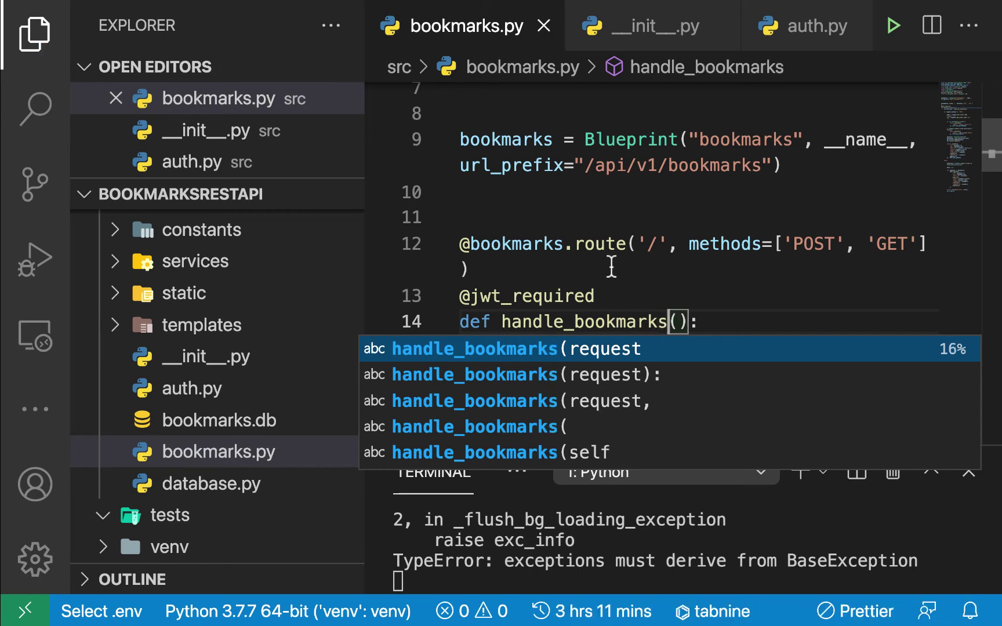
left_click(614, 297)
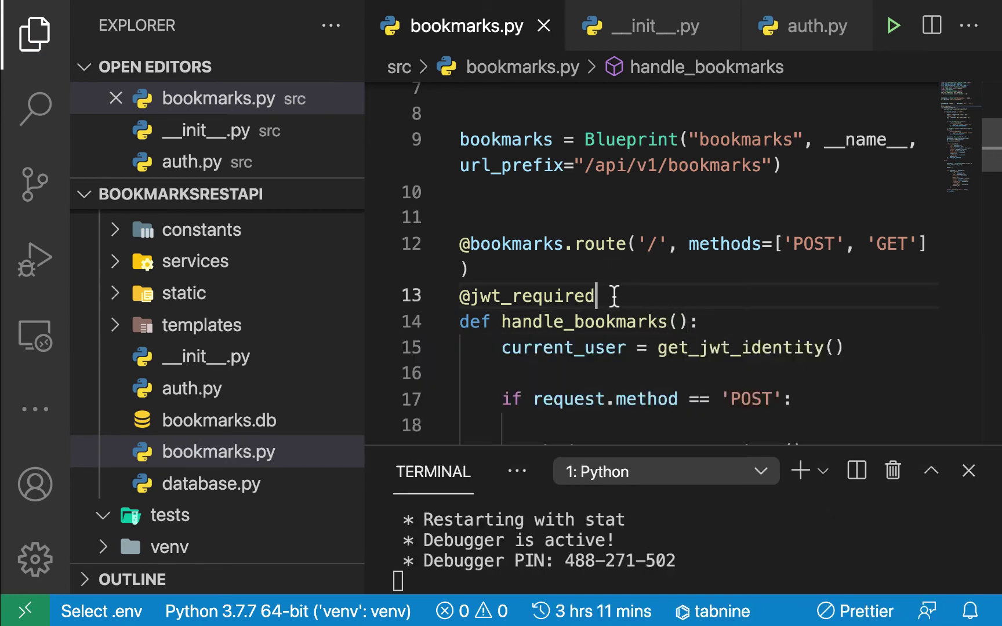
type("(")
key("ctrl+s")
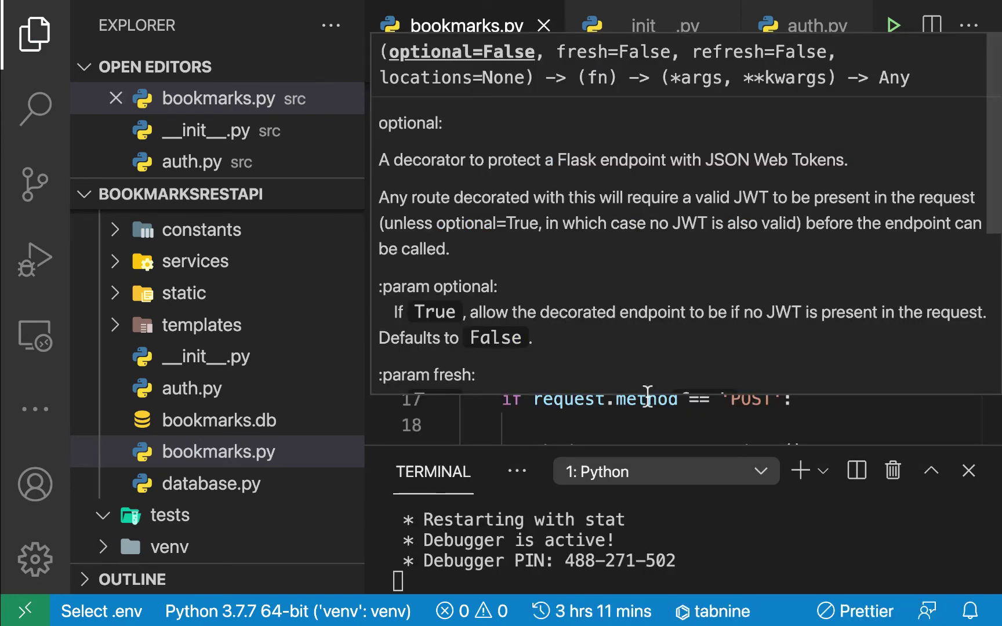
key("ctrl+s")
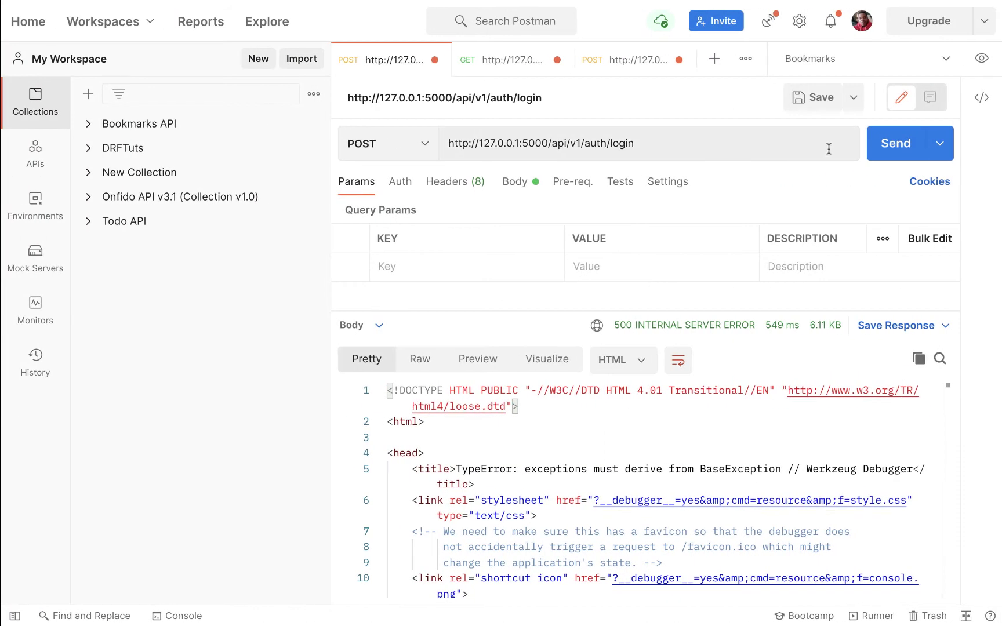
Step: Get a fresh access token, then GET /api/v1/bookmarks in a new tab, which returns 401
left_click(894, 146)
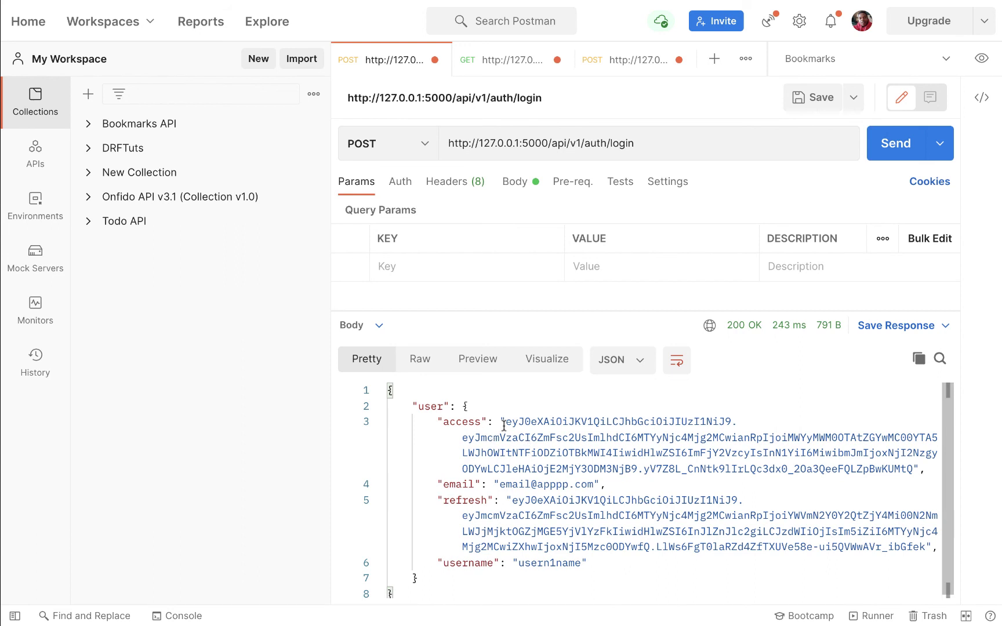
left_click_drag(503, 426, 912, 468)
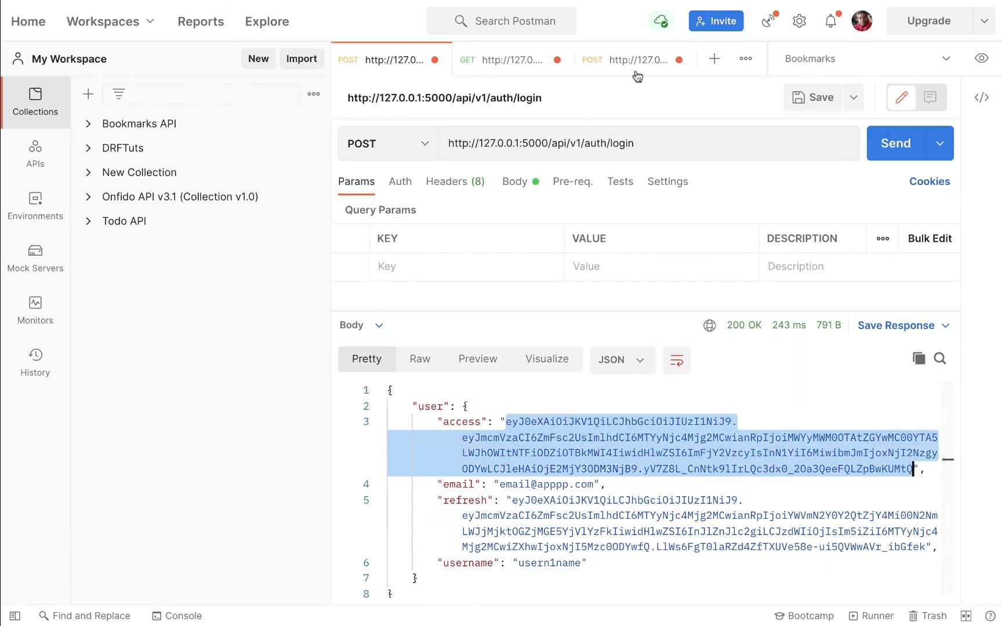
left_click(712, 59)
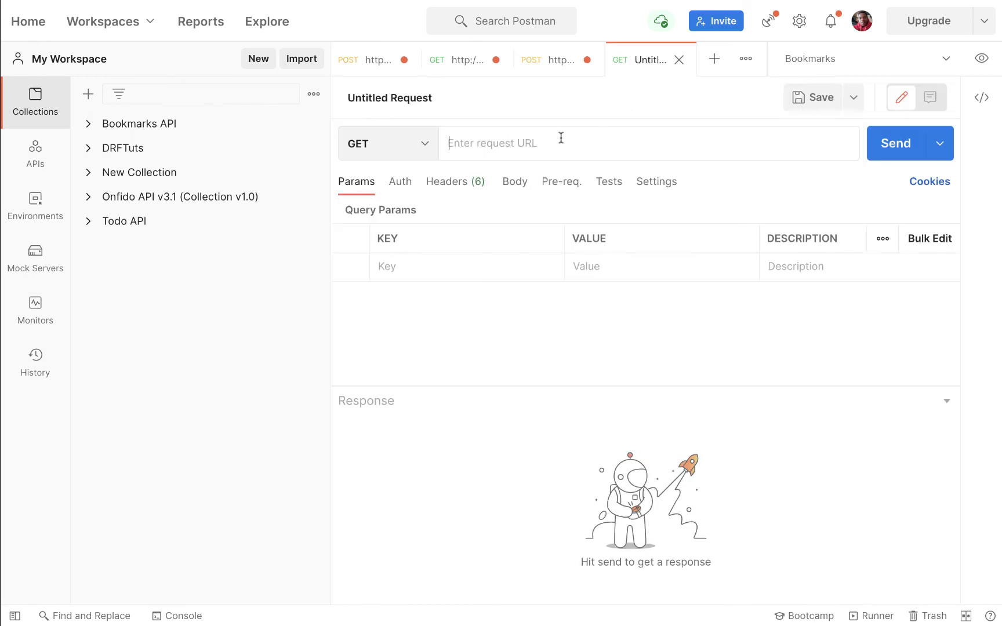
type("500")
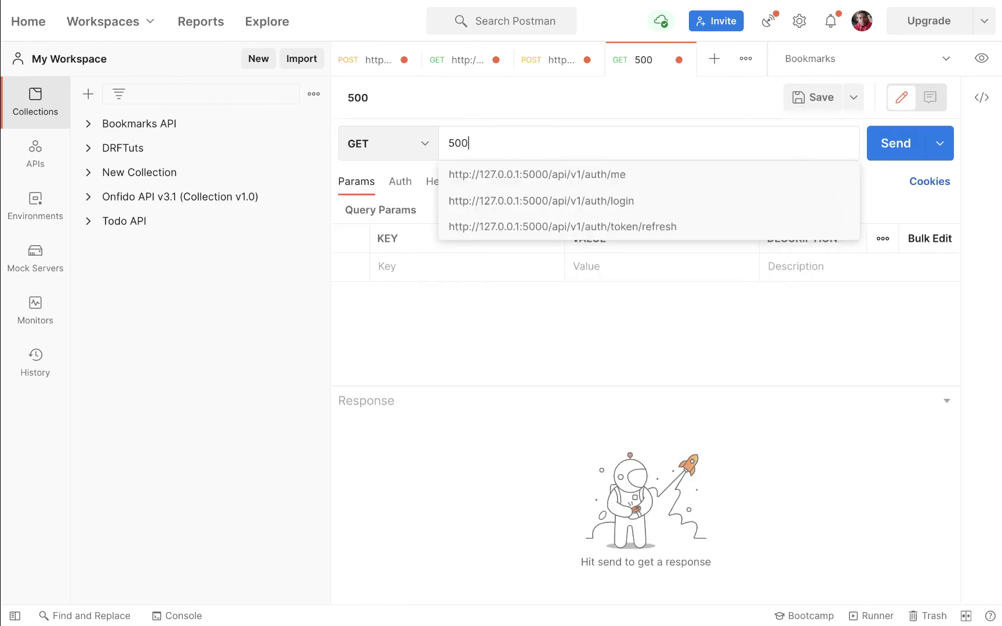
key("Down")
key("Return")
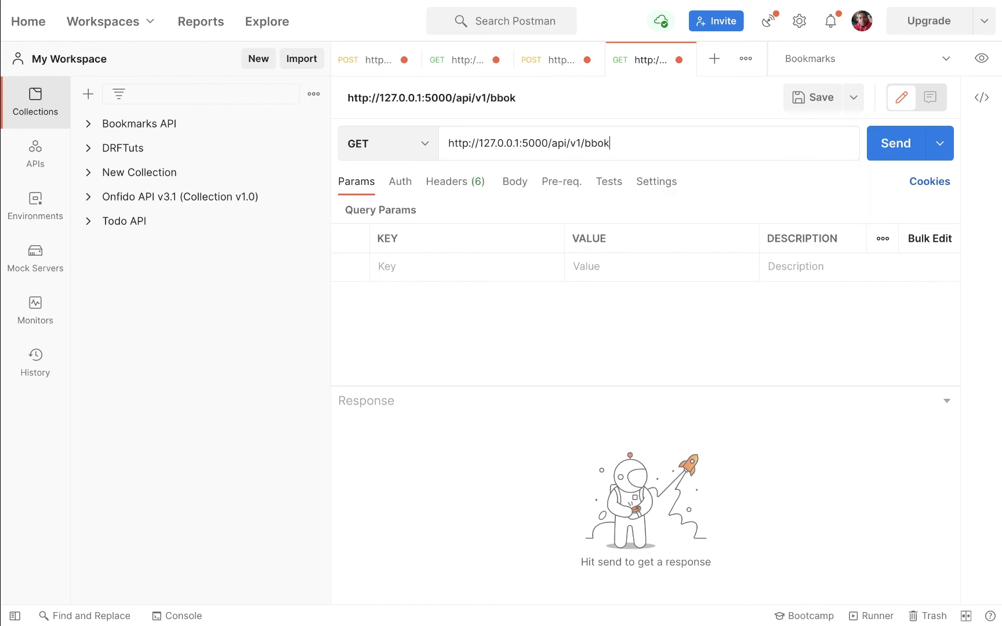
type("okmarks")
key("ctrl+Return")
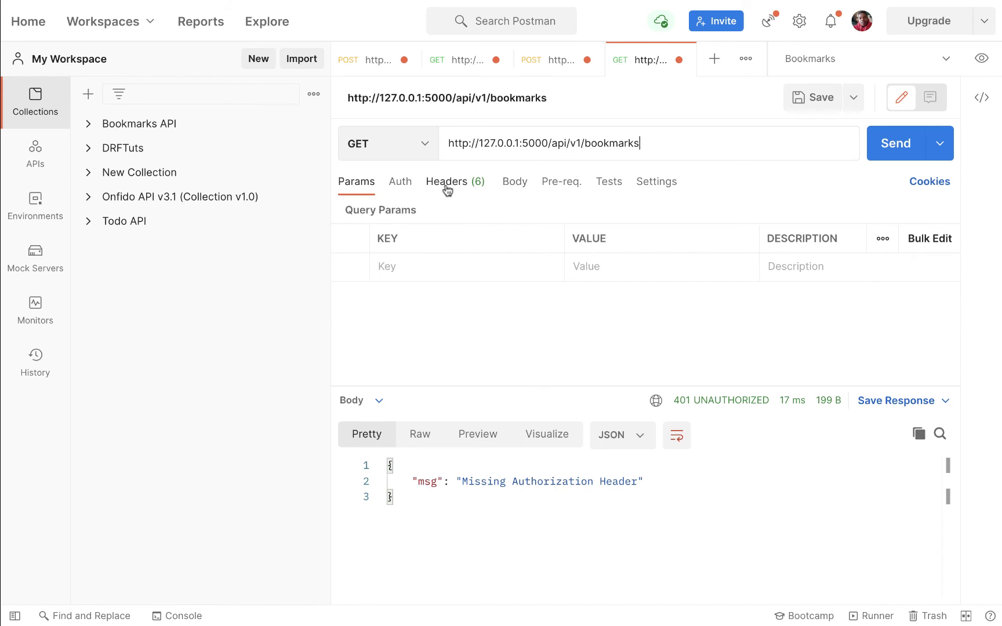
Step: Add the copied access token as a Bearer Token and resend, getting 200 OK with empty data
left_click(403, 186)
left_click(425, 248)
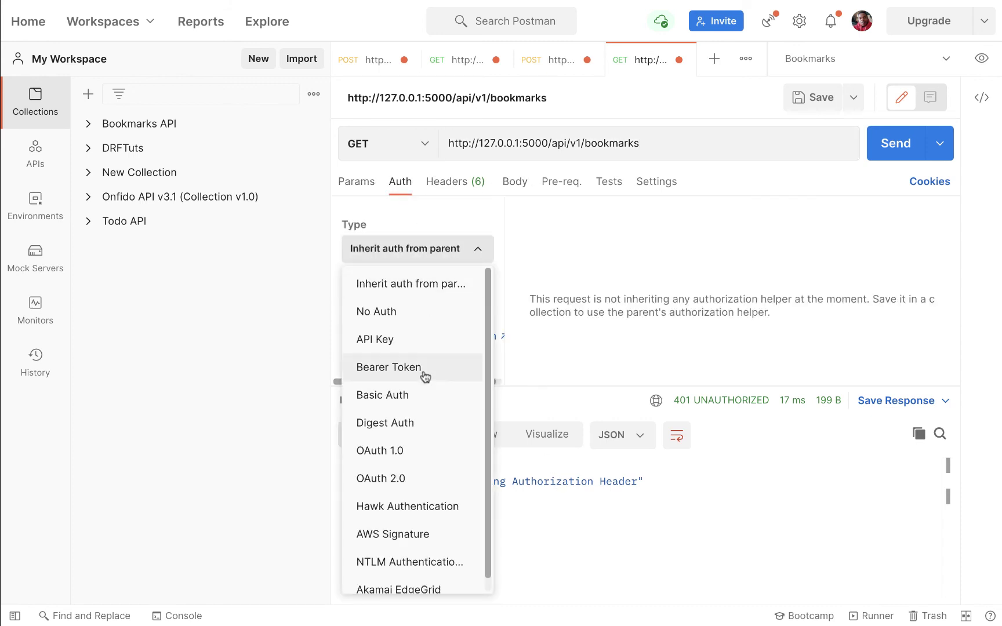
left_click(424, 376)
left_click(823, 313)
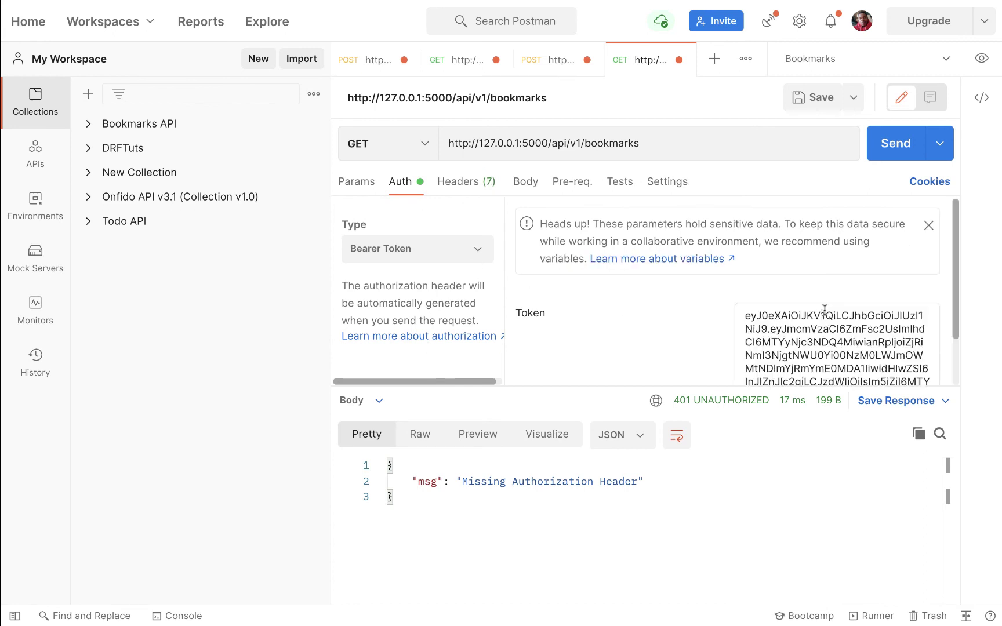
key("ctrl+a")
key("ctrl+v")
left_click(882, 147)
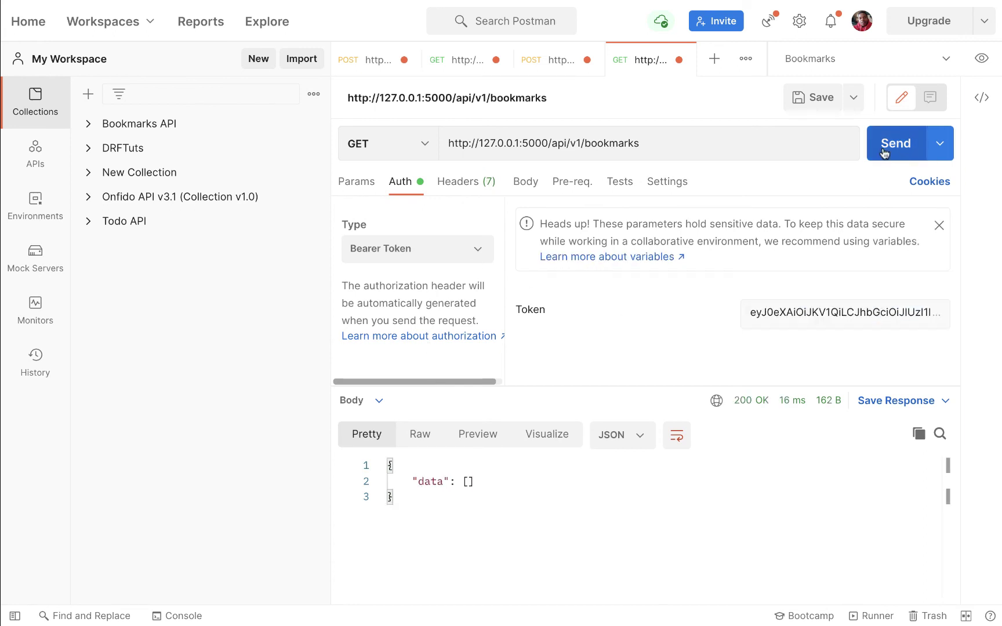
mouse_move(398, 481)
left_mouse_down()
mouse_move(513, 479)
mouse_move(412, 480)
left_mouse_up()
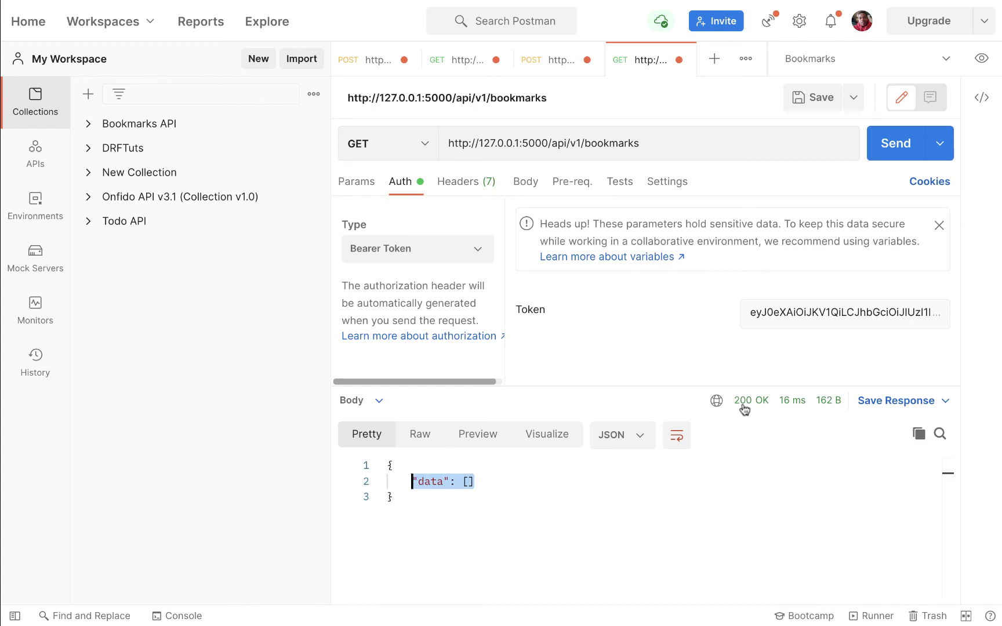
Step: Switch the request to POST with a raw JSON body
left_click(378, 145)
left_click(400, 211)
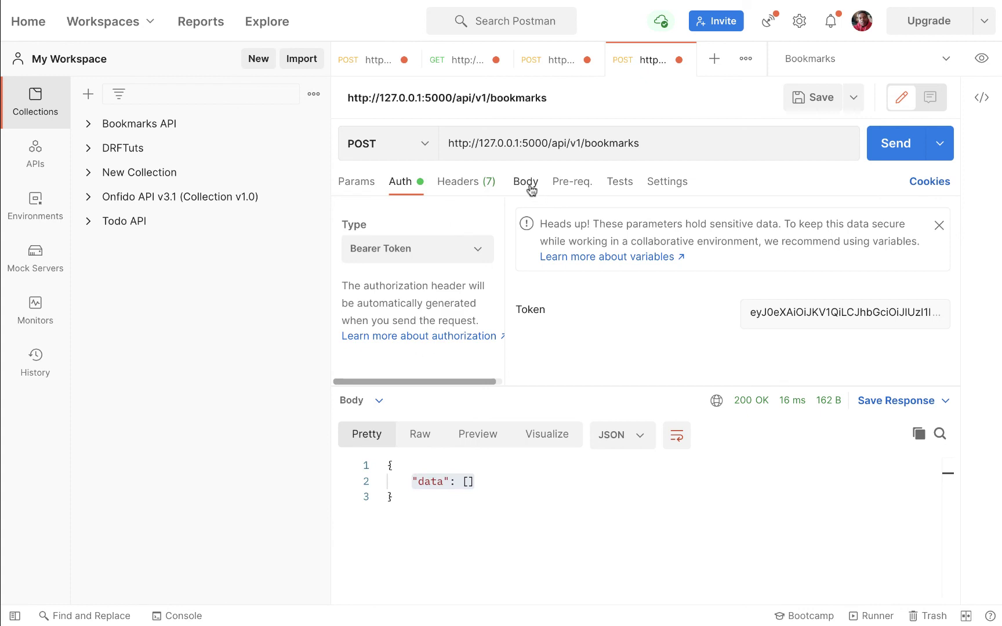
left_click(531, 190)
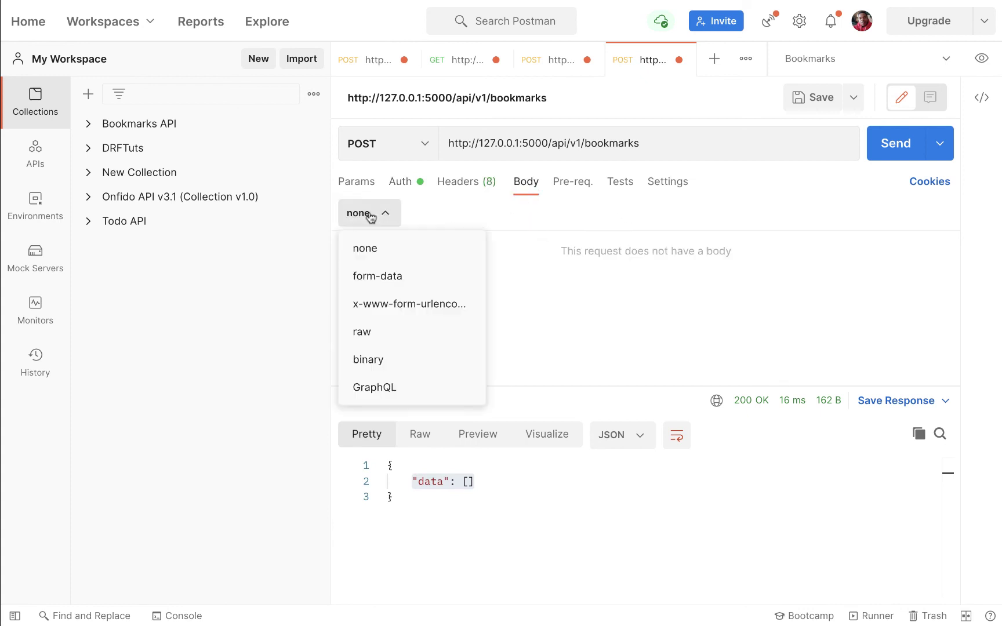
left_click(390, 331)
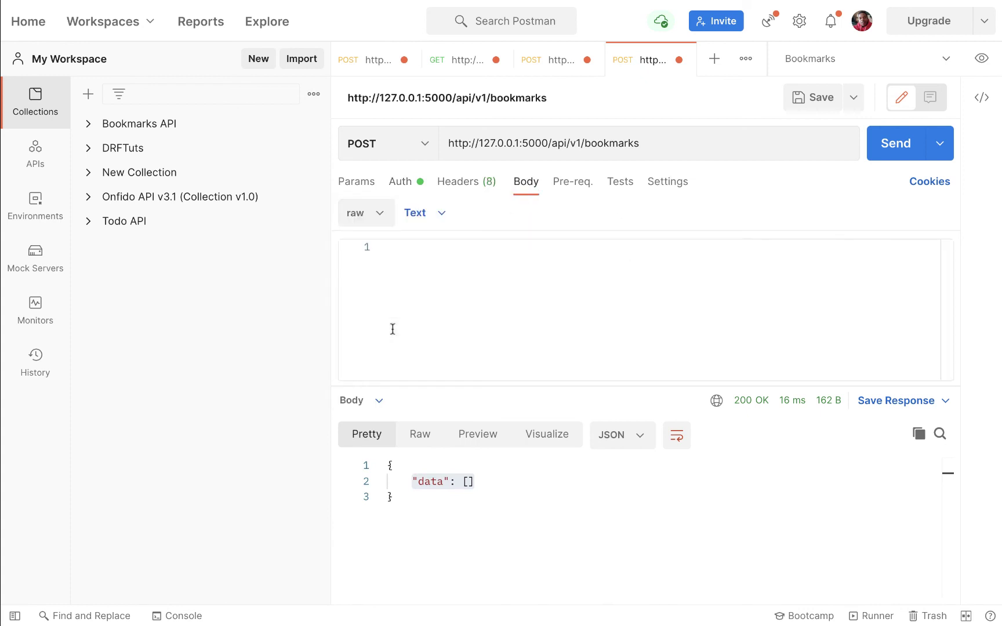
left_click(438, 215)
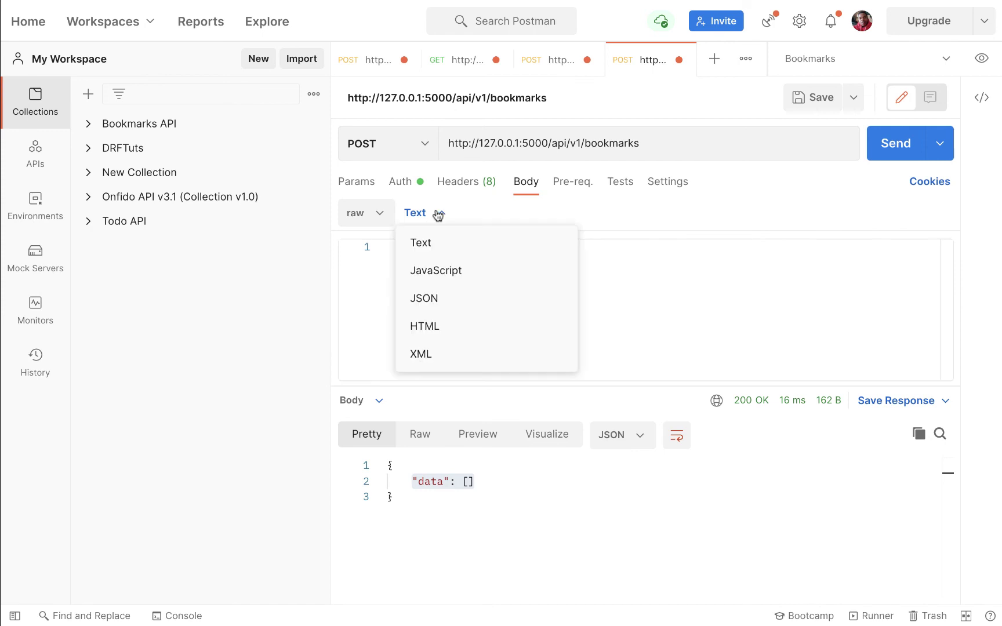
left_click(466, 301)
type("{")
key("Return")
type("\"")
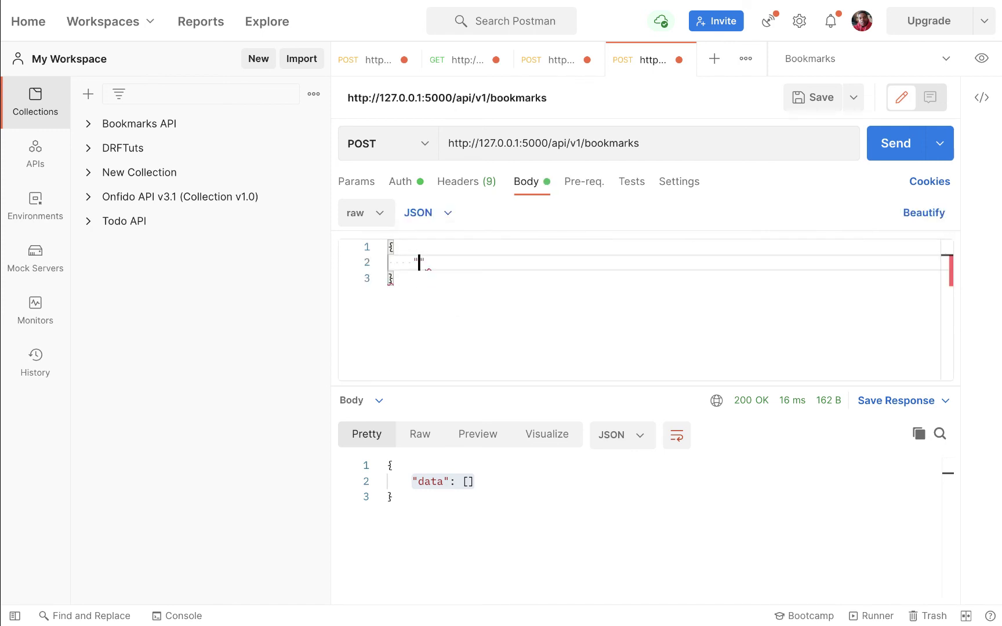
type("url")
type("tp")
type("//")
type("w")
key("BackSpace")
key("BackSpace")
key("Right")
key("Right")
type("www.google.com\",")
key("Return")
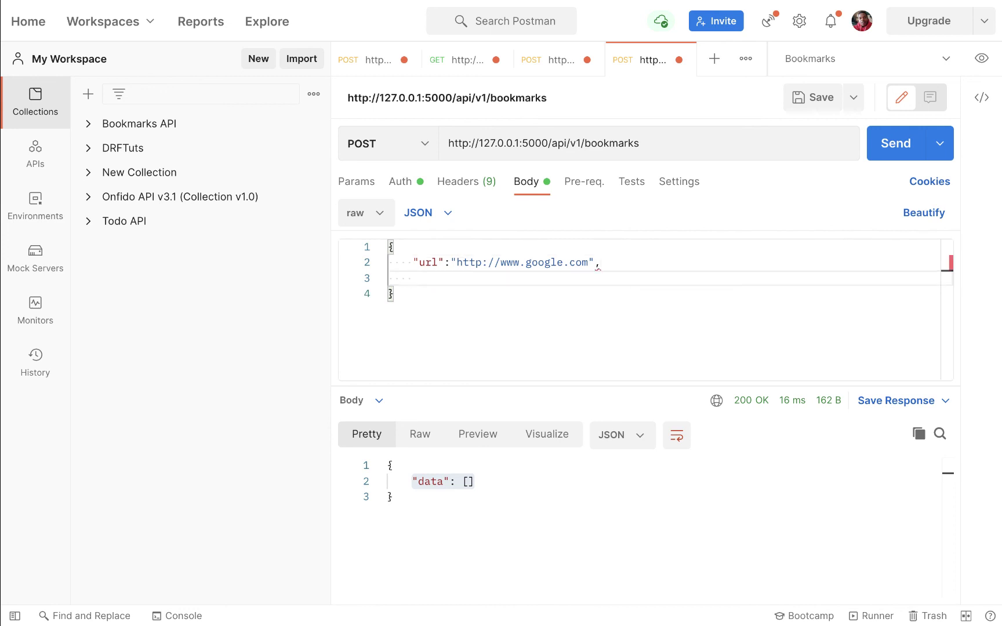
type("\"body\":\"\"")
key("Left")
key("Left")
key("Left")
key("BackSpace")
type("\"")
key("Left")
key("Left")
key("Left")
key("BackSpace")
type("\"My")
type(" si")
key("ctrl+Return")
key("Up")
key("End")
key("Left")
key("Left")
type("/images")
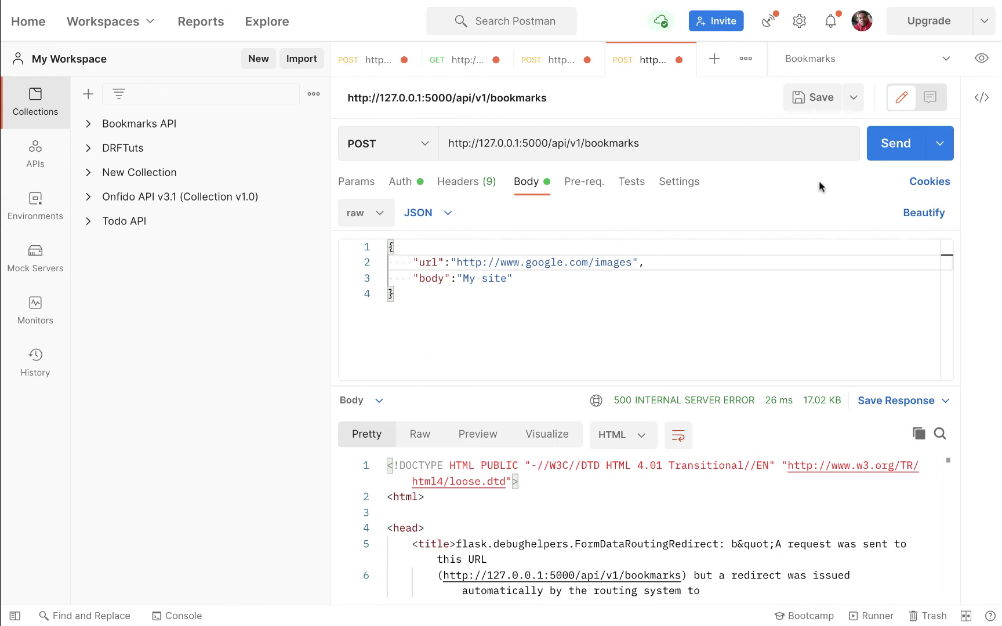
Step: Append a trailing slash to the bookmarks URL and resend the POST, getting 201 CREATED
left_click(896, 143)
scroll(610, 567, "down", 1)
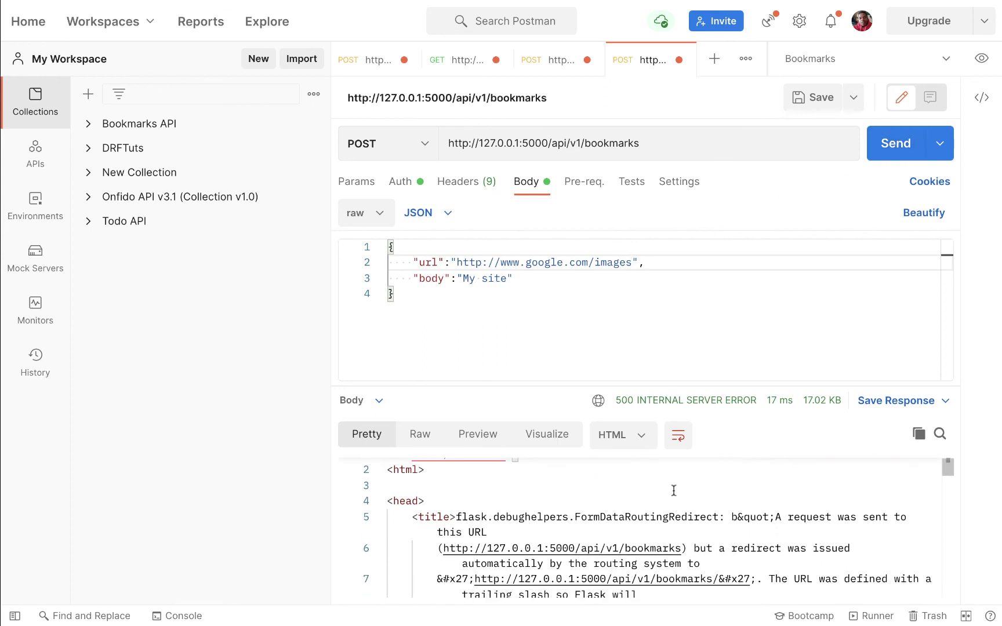
left_click(662, 142)
type("/")
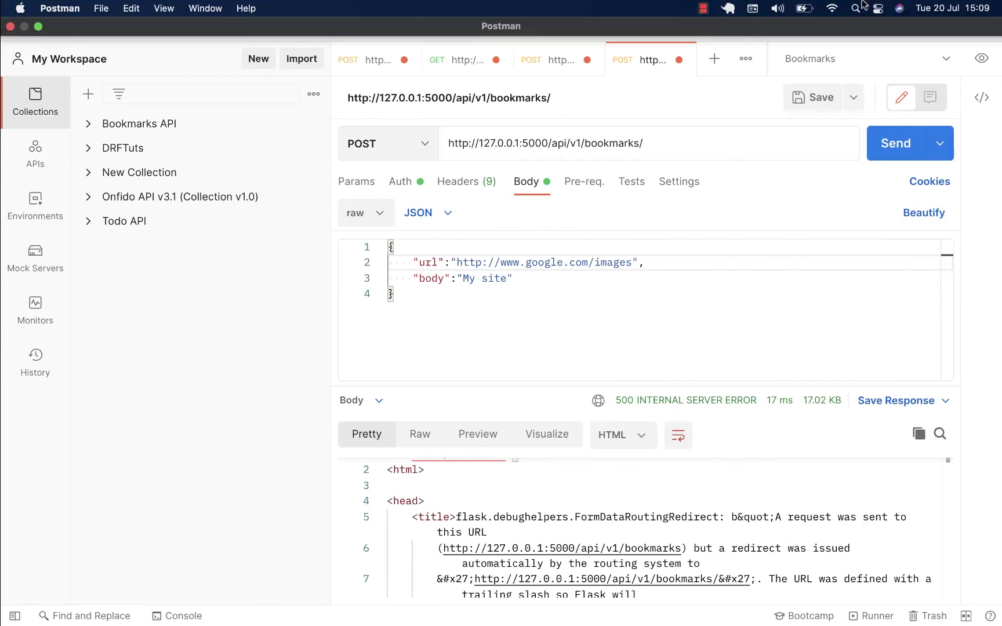
left_click(895, 144)
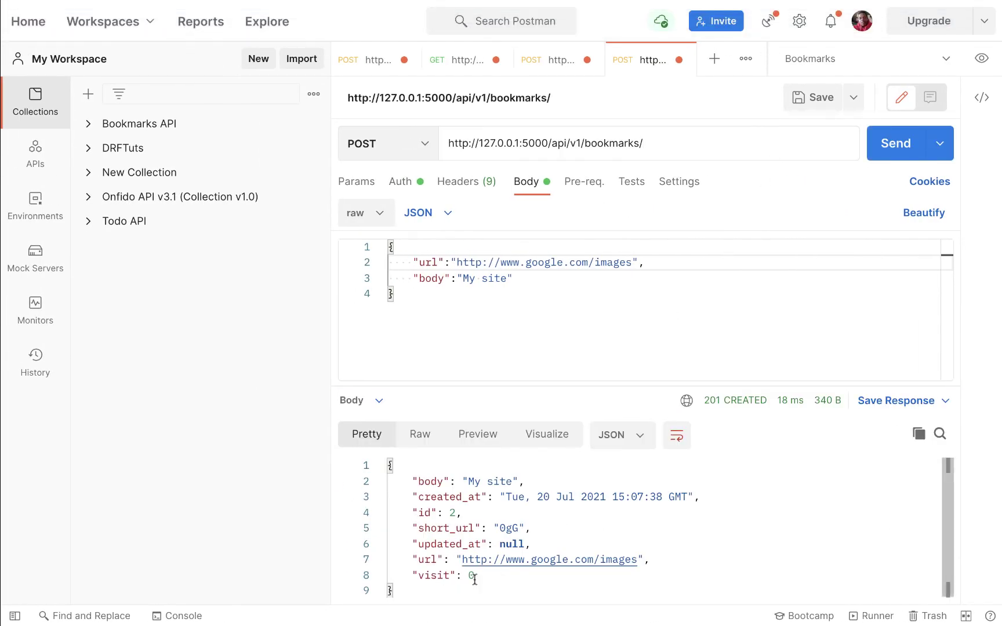
Step: Inspect the new bookmark's short_url and visit fields in the response
left_click_drag(417, 559, 642, 530)
left_click(654, 540)
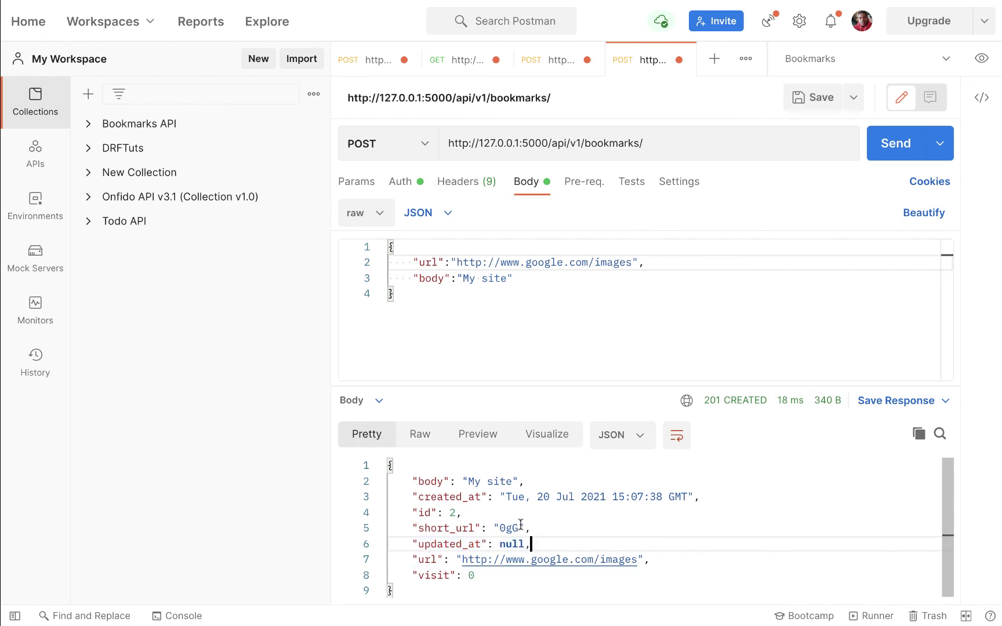
key("Up")
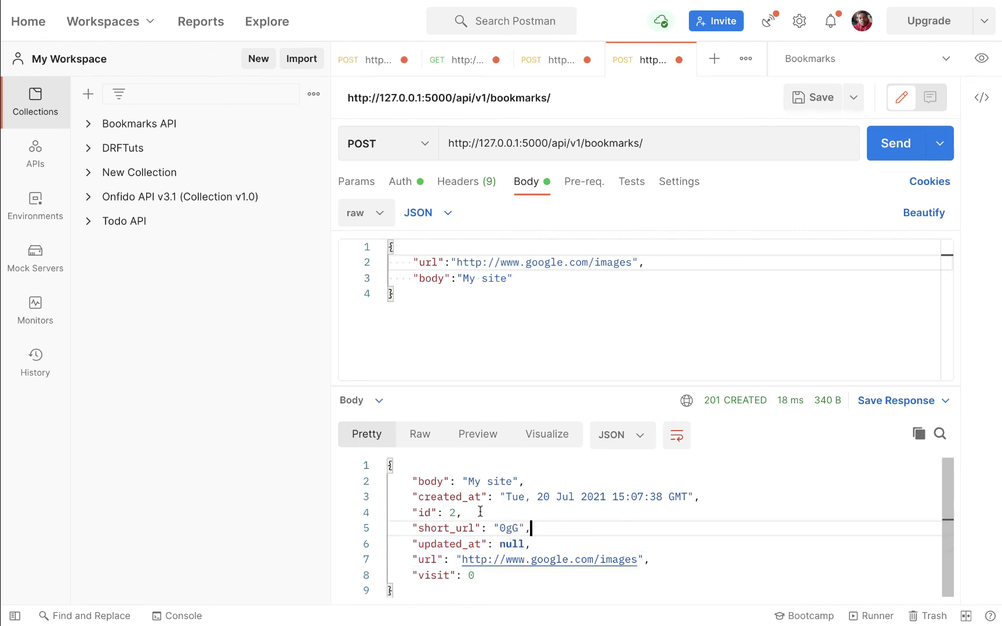
double_click(523, 526)
left_click(481, 577)
left_click_drag(482, 578, 405, 575)
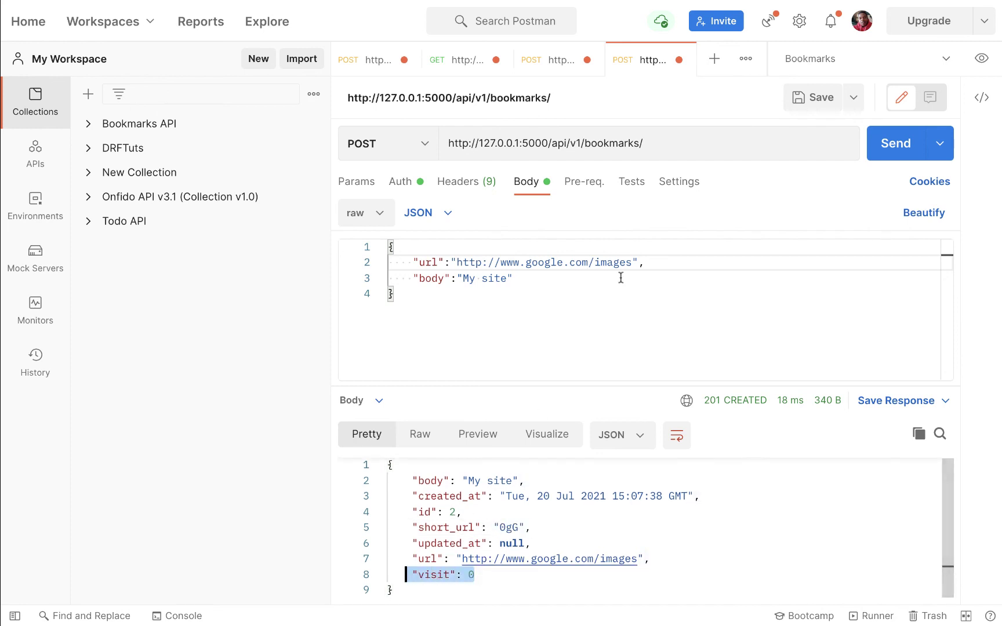
Step: Send the request as a GET to list both saved bookmarks with 200 OK
left_click(361, 143)
left_click(395, 187)
left_click(549, 143)
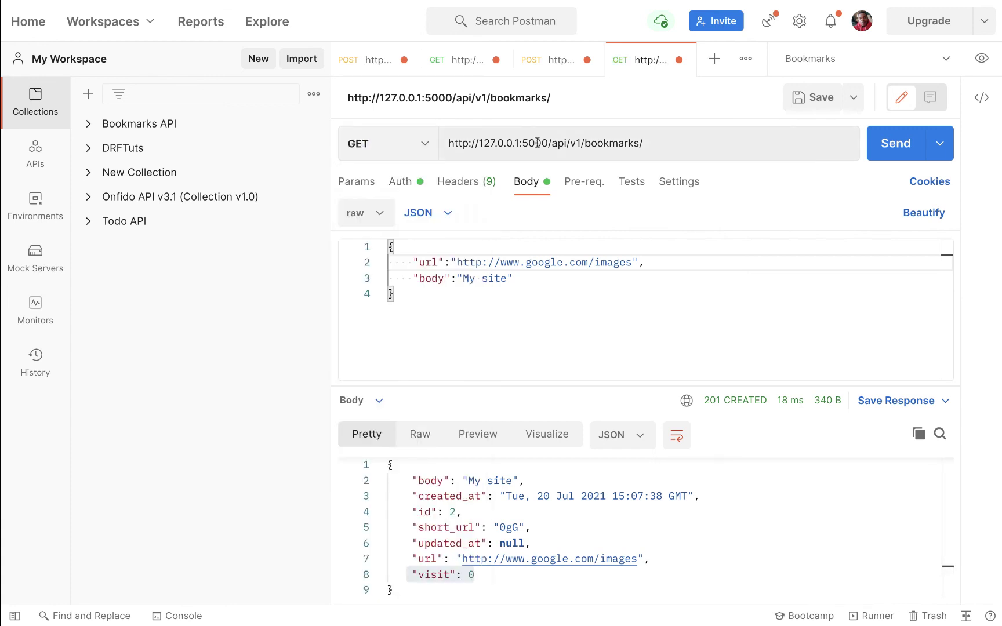
key("ctrl+Return")
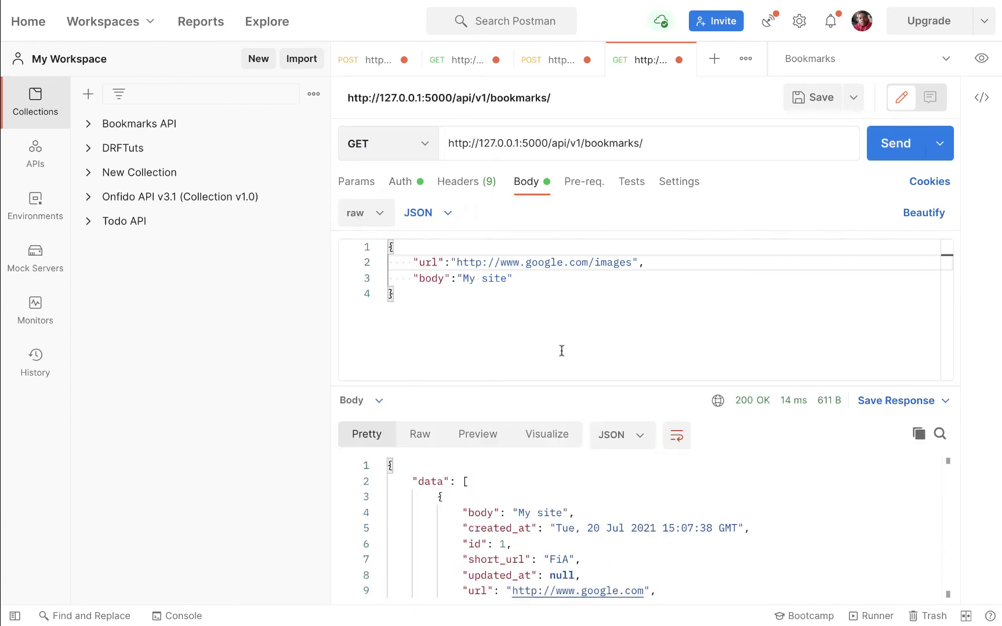
left_click_drag(573, 387, 571, 214)
scroll(566, 386, "down", 2)
scroll(566, 385, "up", 2)
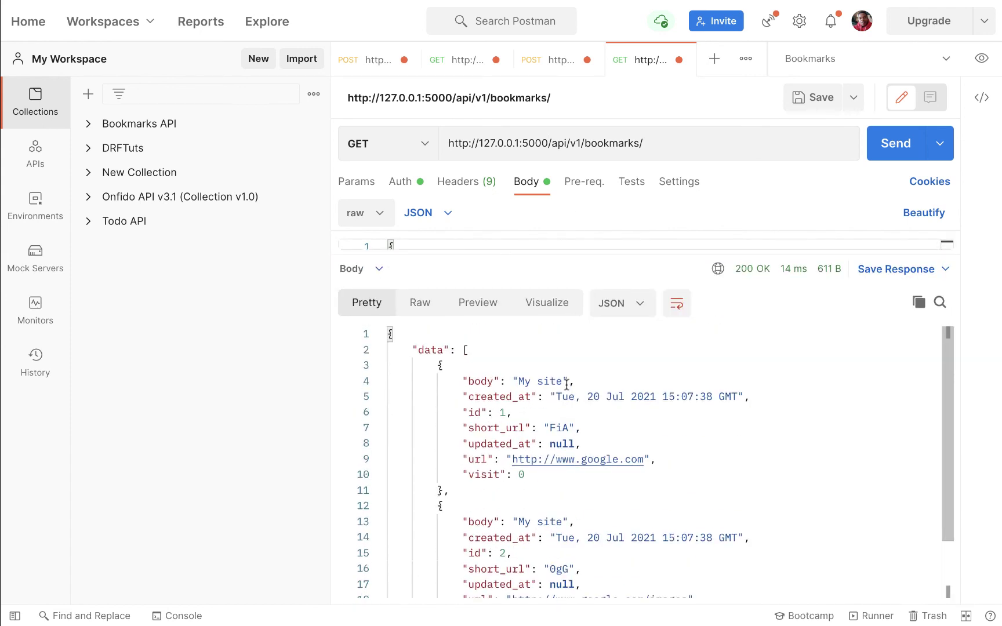
left_click_drag(574, 252, 577, 431)
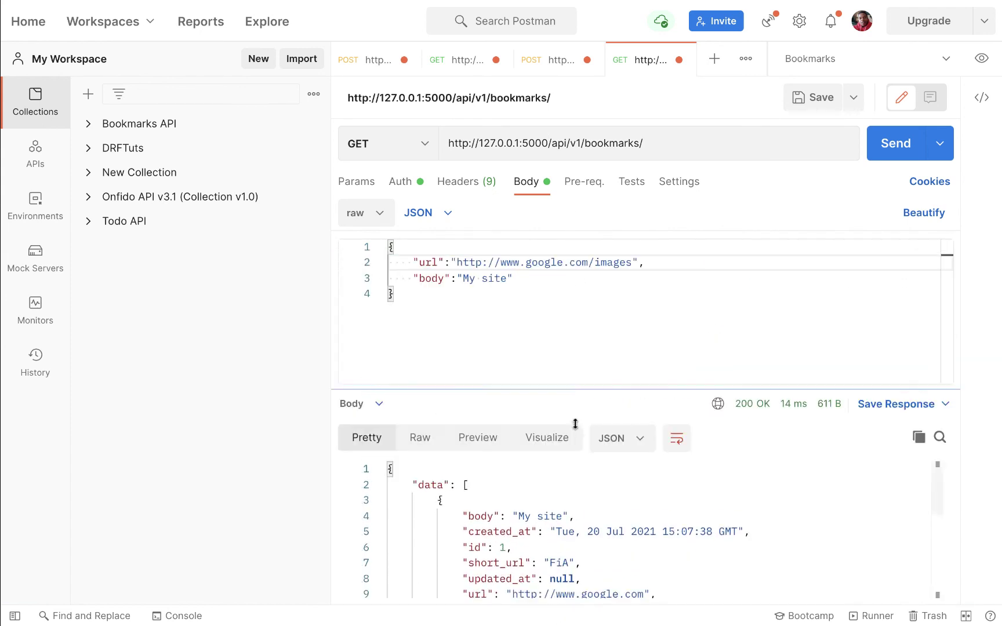
double_click(546, 262)
type("bing")
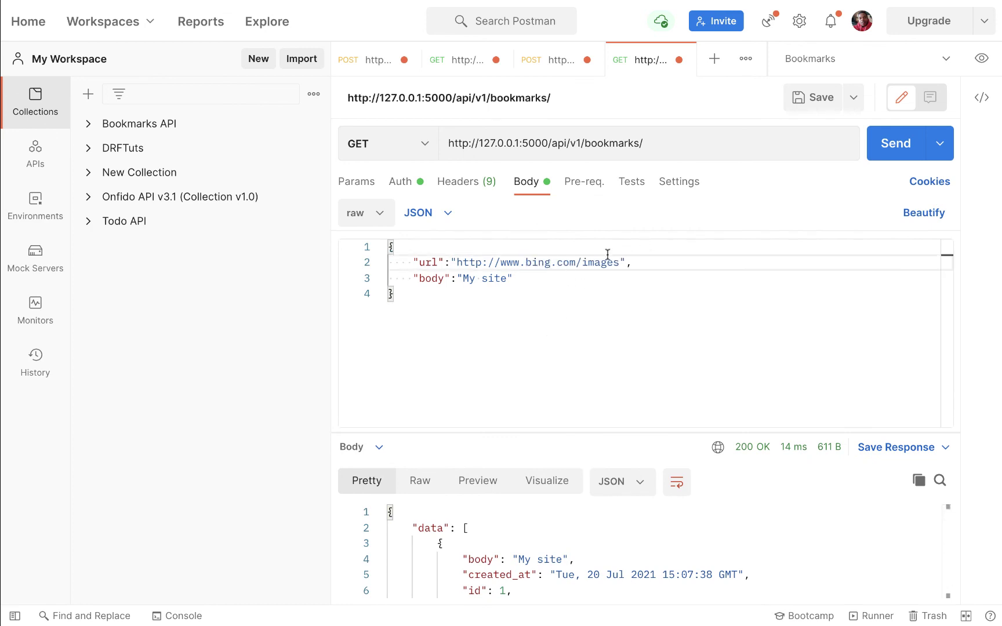
left_click(430, 144)
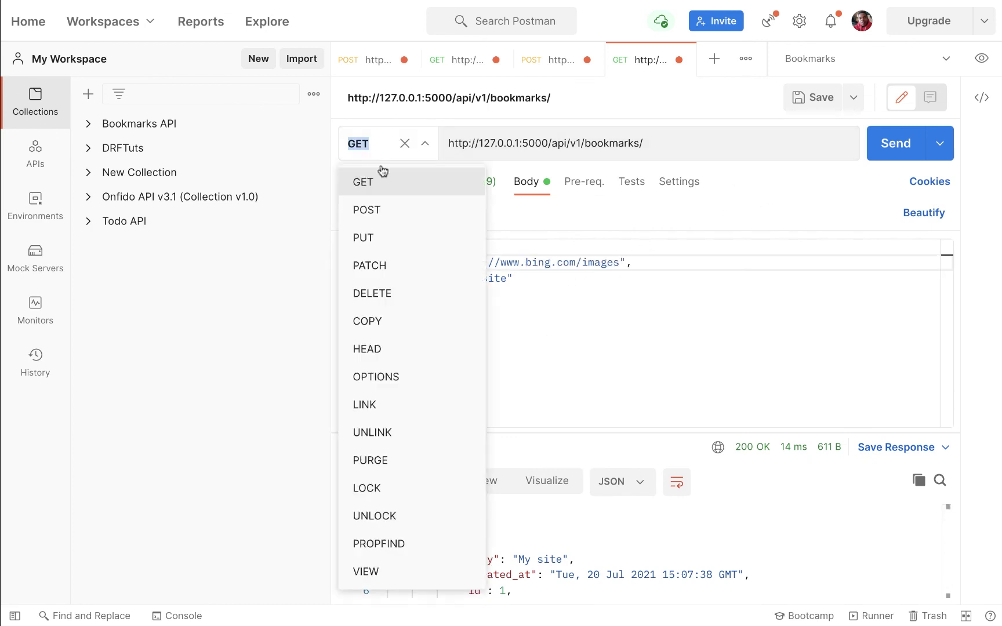
left_click(383, 211)
left_click(483, 278)
type("bing")
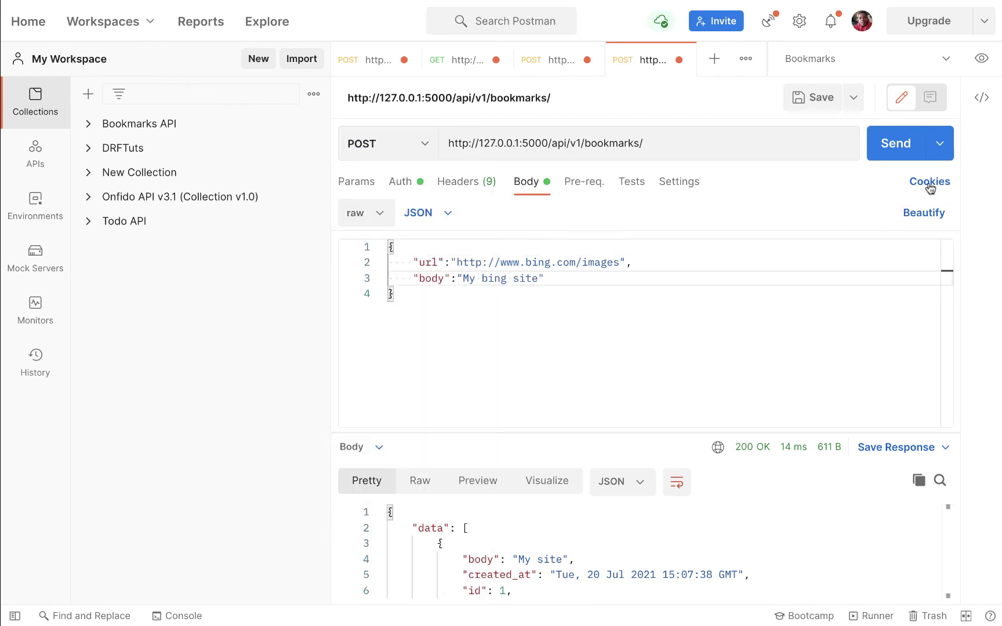
left_click(897, 145)
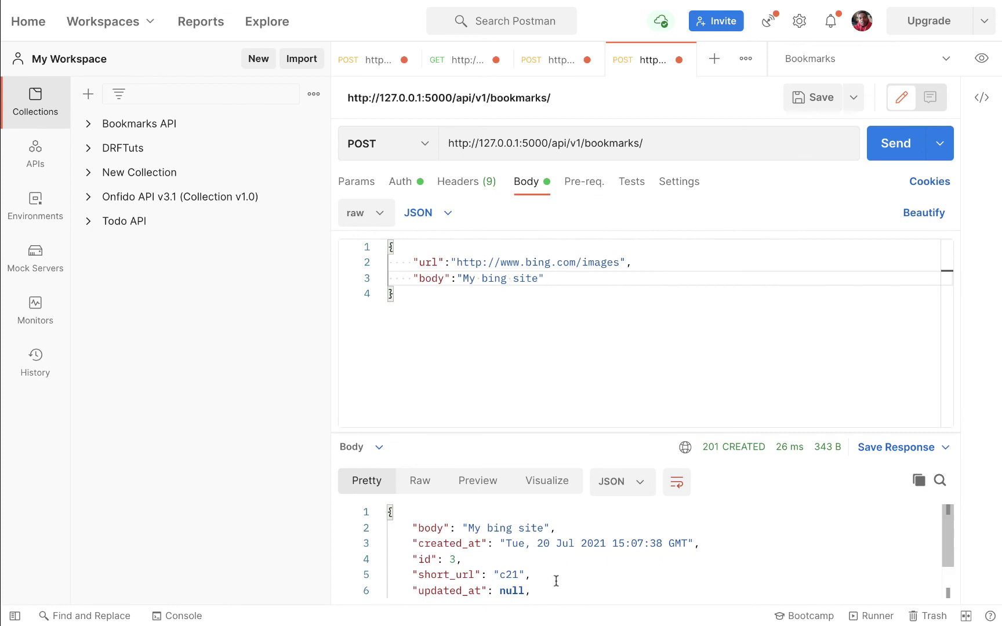
Step: Send a GET to list all three bookmarks and read the response
left_click(407, 147)
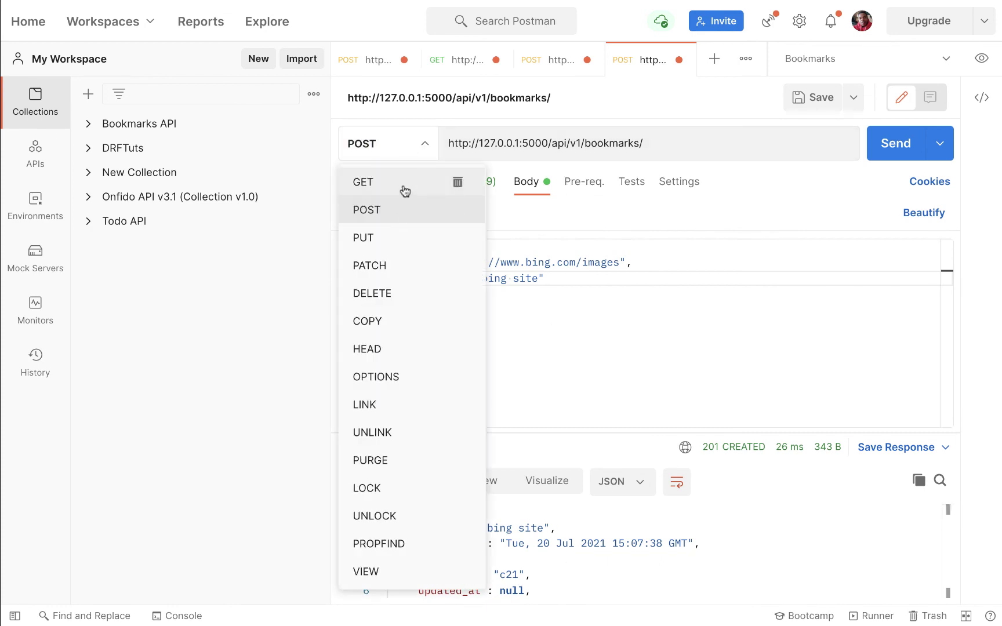
left_click(363, 182)
left_click(503, 144)
key("ctrl+Return")
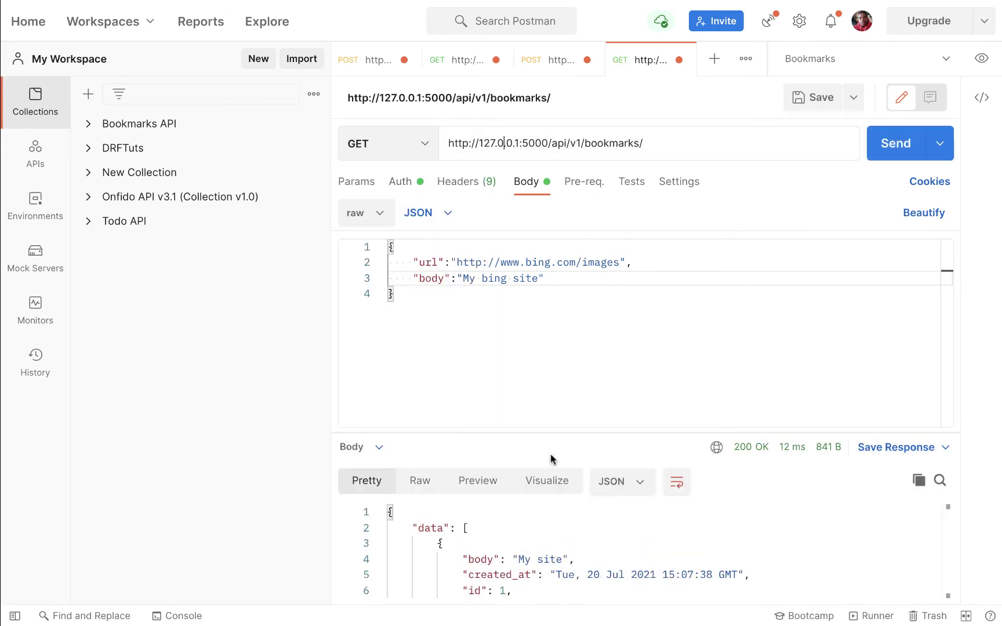
left_click_drag(549, 432, 566, 185)
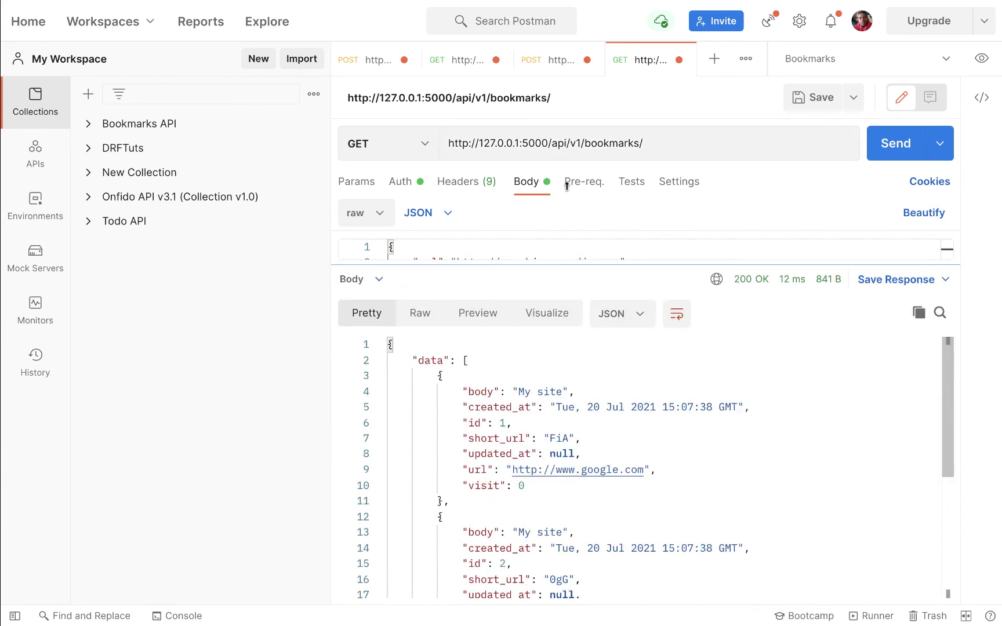
scroll(568, 399, "down", 5)
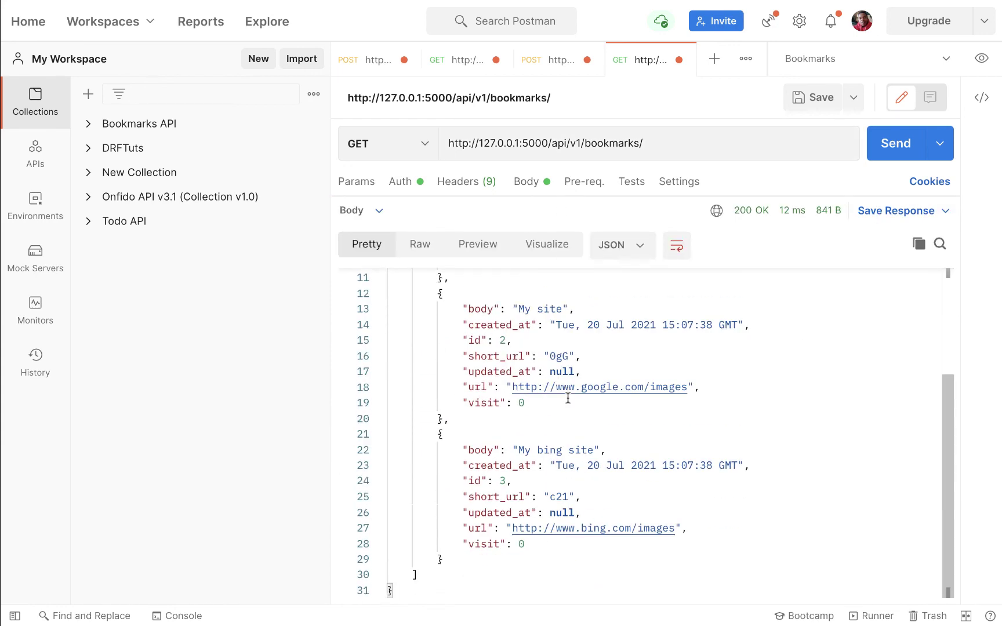
scroll(568, 399, "up", 5)
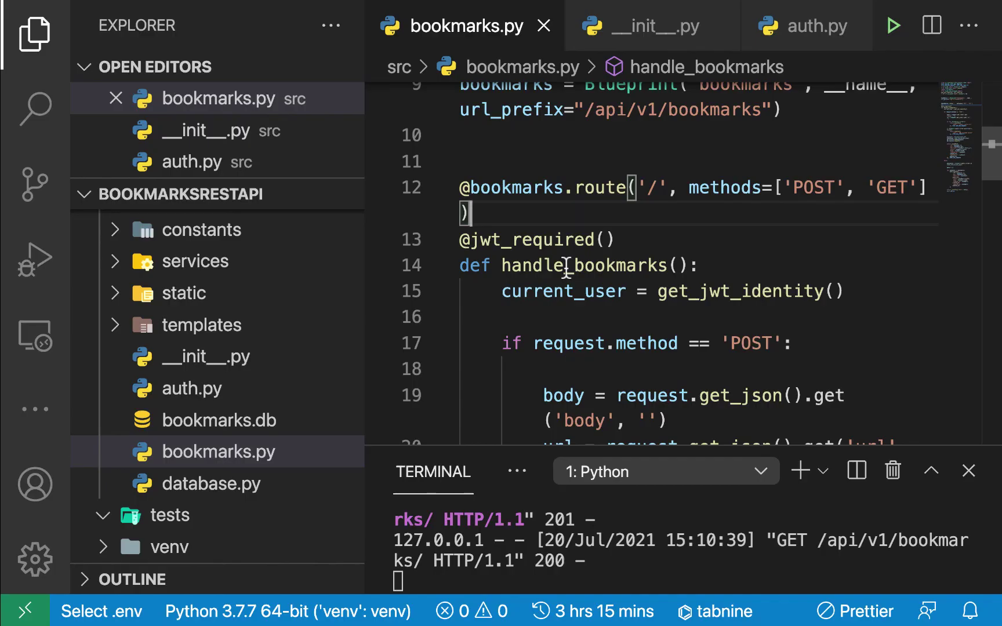
scroll(566, 268, "down", 2)
scroll(566, 269, "down", 3)
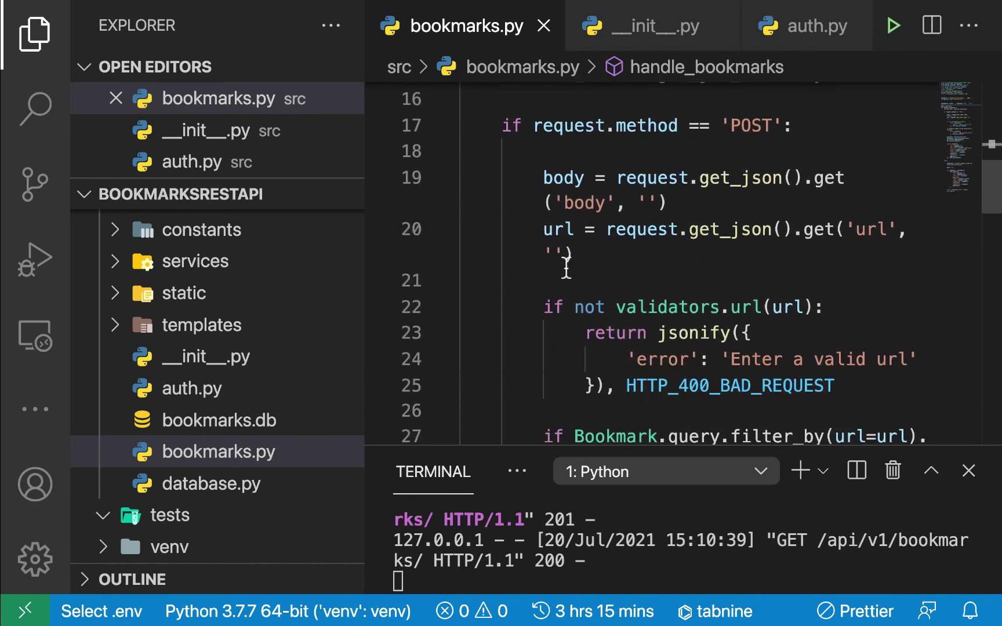
scroll(566, 268, "down", 2)
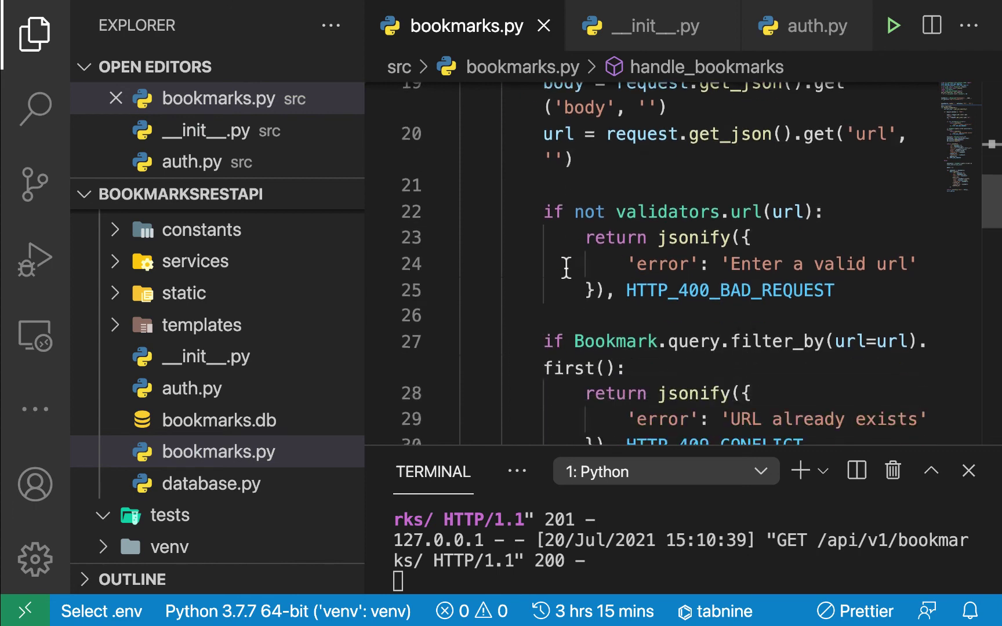
scroll(566, 268, "down", 3)
scroll(567, 269, "down", 1)
scroll(566, 269, "down", 3)
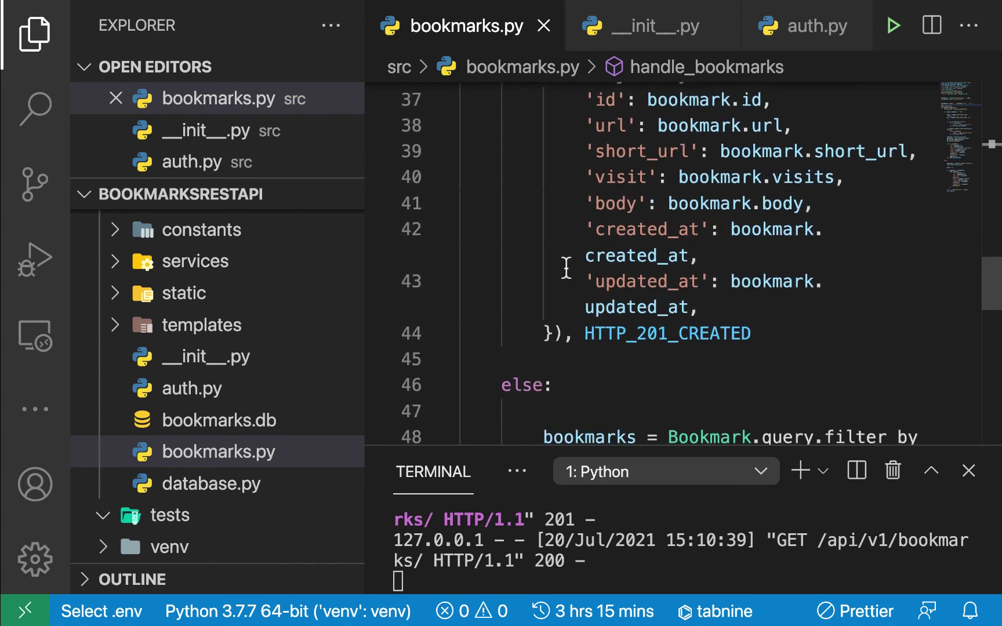